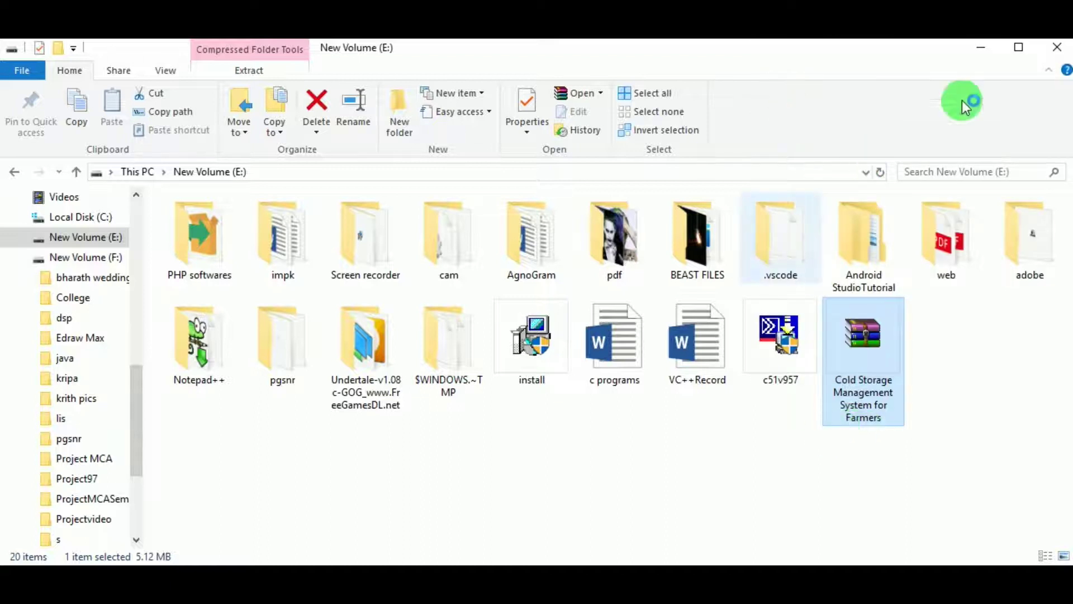
Open the extracted Cold Storage Management System for Farmers folder and its Database Bakup subfolder.
{"action": "left_click", "coordinate": [980, 340]}
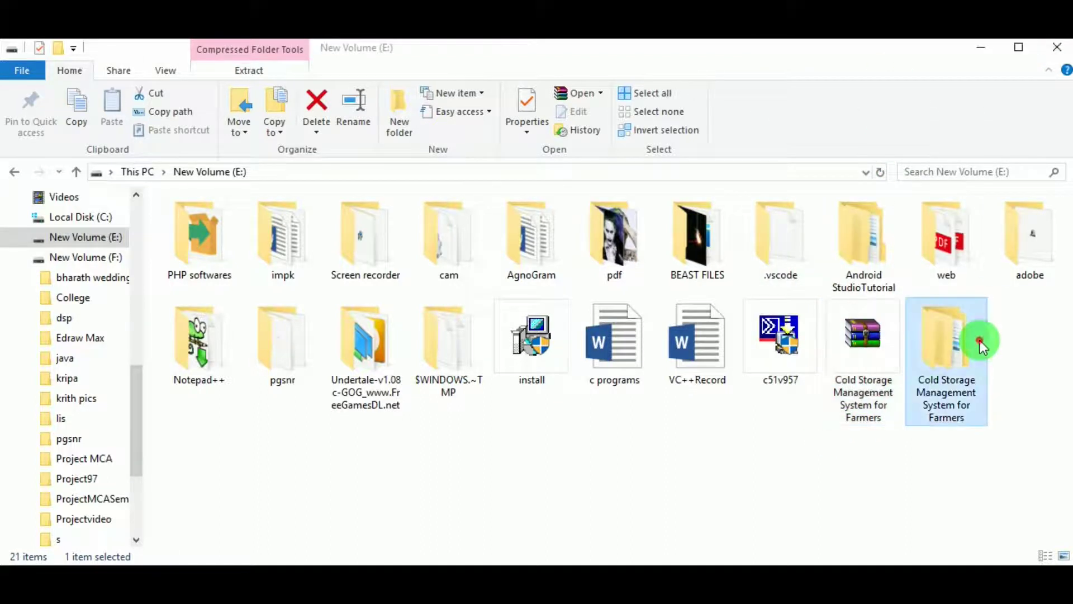
{"action": "double_click", "coordinate": [971, 368]}
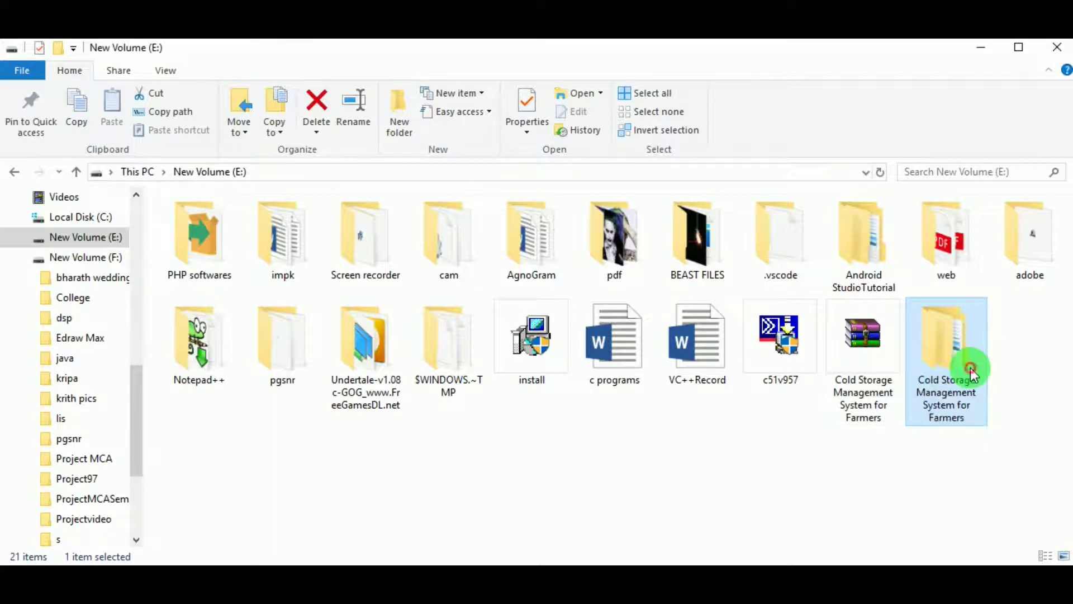
{"action": "double_click", "coordinate": [191, 277]}
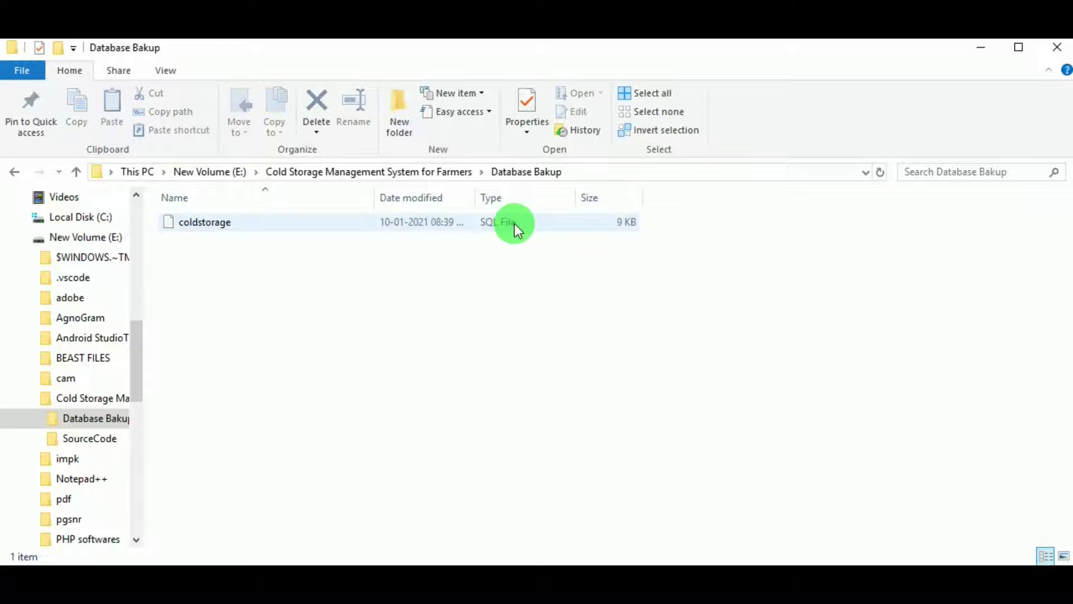
Browse the SourceCode folder's files, then return to the project folder.
{"action": "left_click", "coordinate": [432, 173]}
{"action": "left_click", "coordinate": [286, 244]}
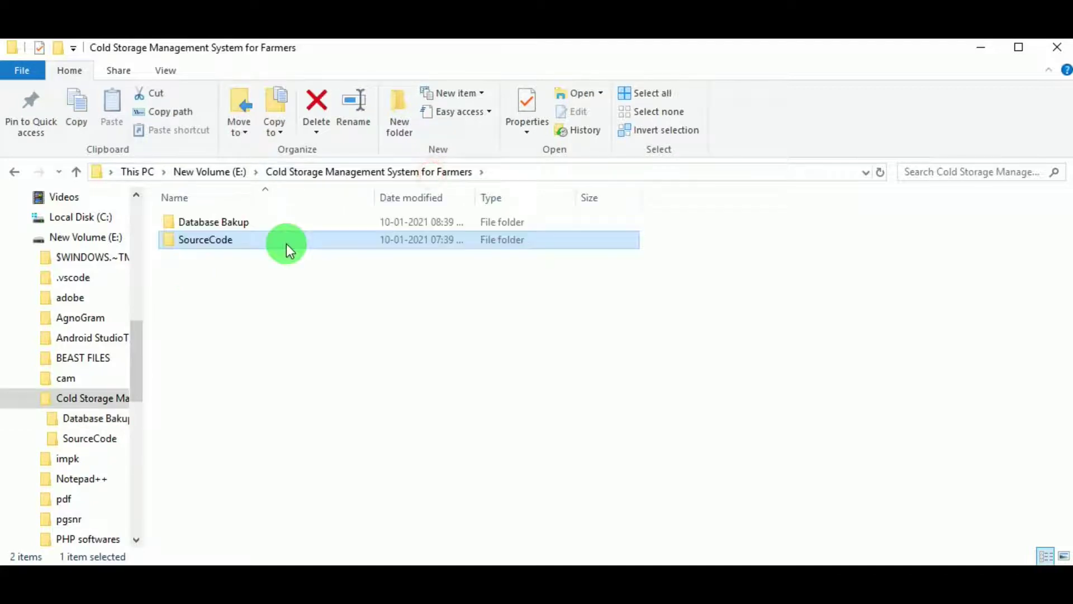
{"action": "double_click", "coordinate": [286, 244]}
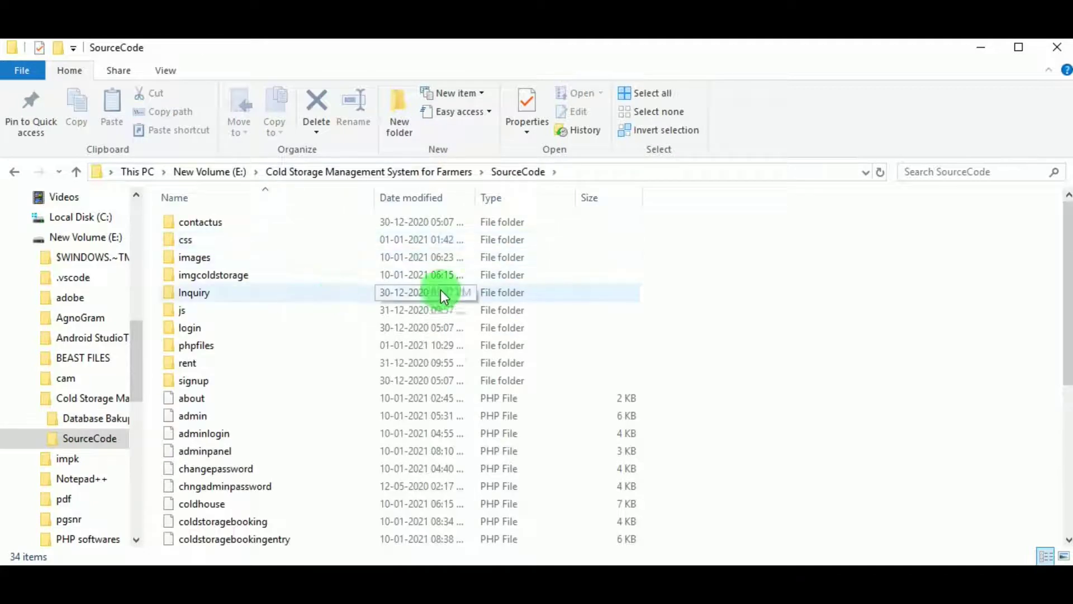
{"action": "scroll", "coordinate": [327, 448], "scroll_direction": "down", "scroll_amount": 2}
{"action": "scroll", "coordinate": [346, 390], "scroll_direction": "down", "scroll_amount": 3}
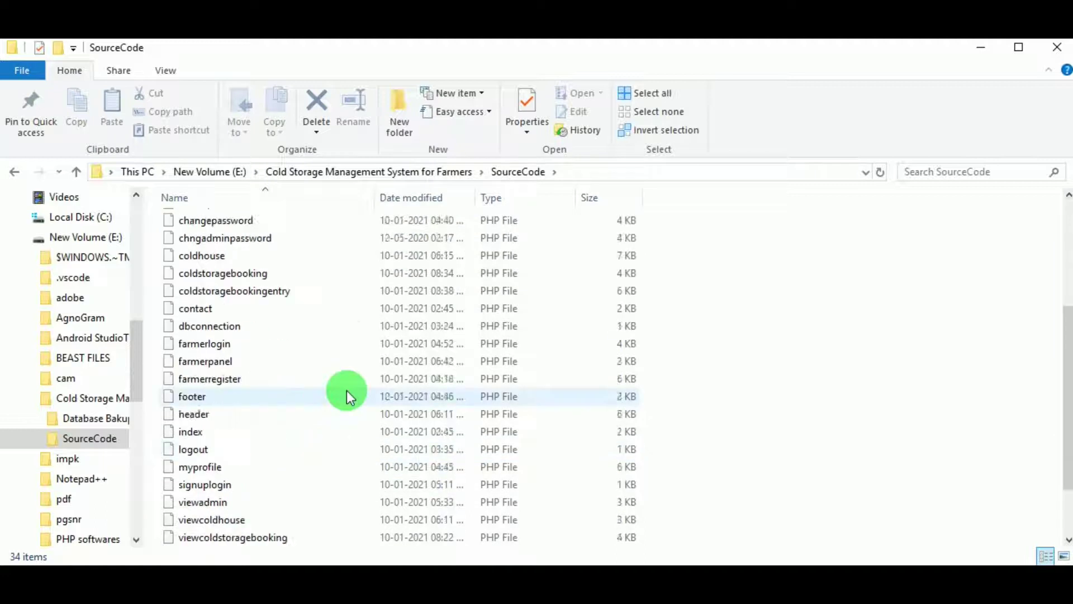
{"action": "left_click", "coordinate": [420, 173]}
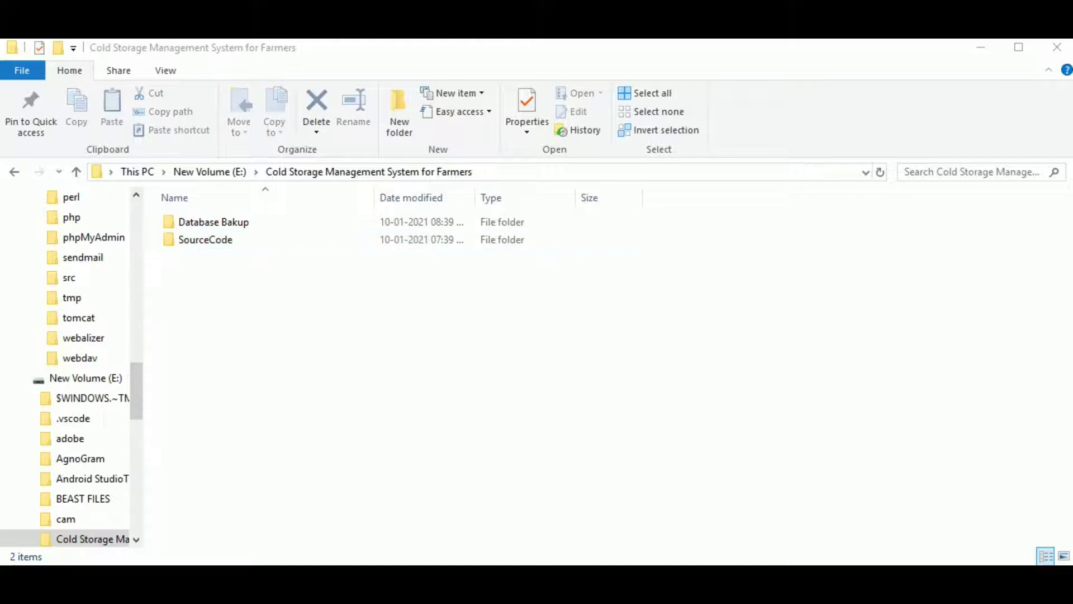
Copy the SourceCode folder.
{"action": "left_click", "coordinate": [226, 239]}
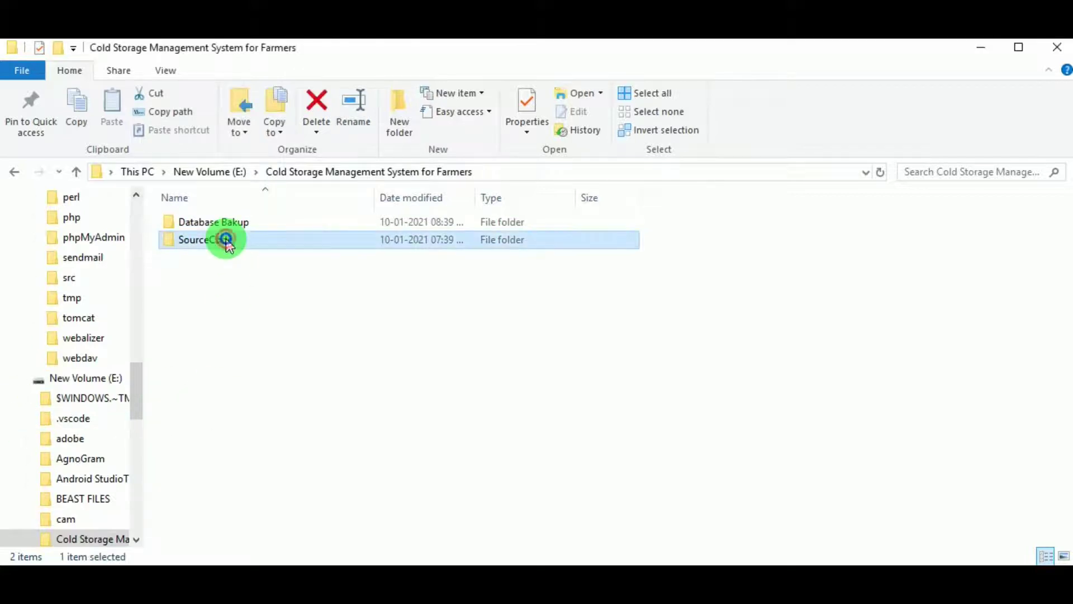
{"action": "right_click", "coordinate": [226, 240]}
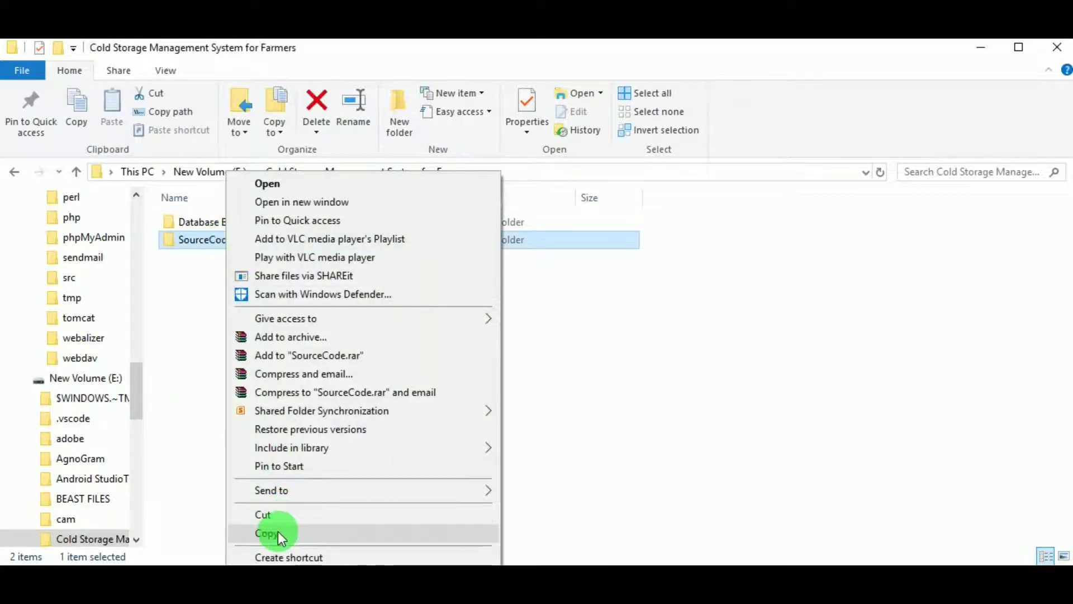
{"action": "left_click", "coordinate": [278, 531]}
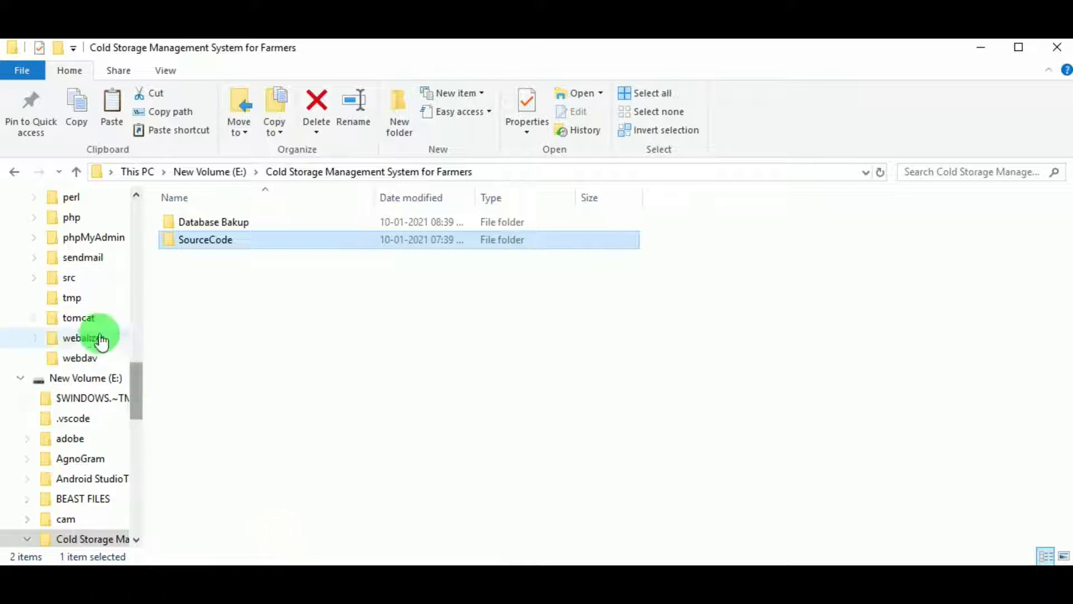
Navigate to Local Disk (C:) > xampp and select the htdocs folder.
{"action": "scroll", "coordinate": [78, 335], "scroll_direction": "up", "scroll_amount": 6}
{"action": "scroll", "coordinate": [81, 315], "scroll_direction": "up", "scroll_amount": 2}
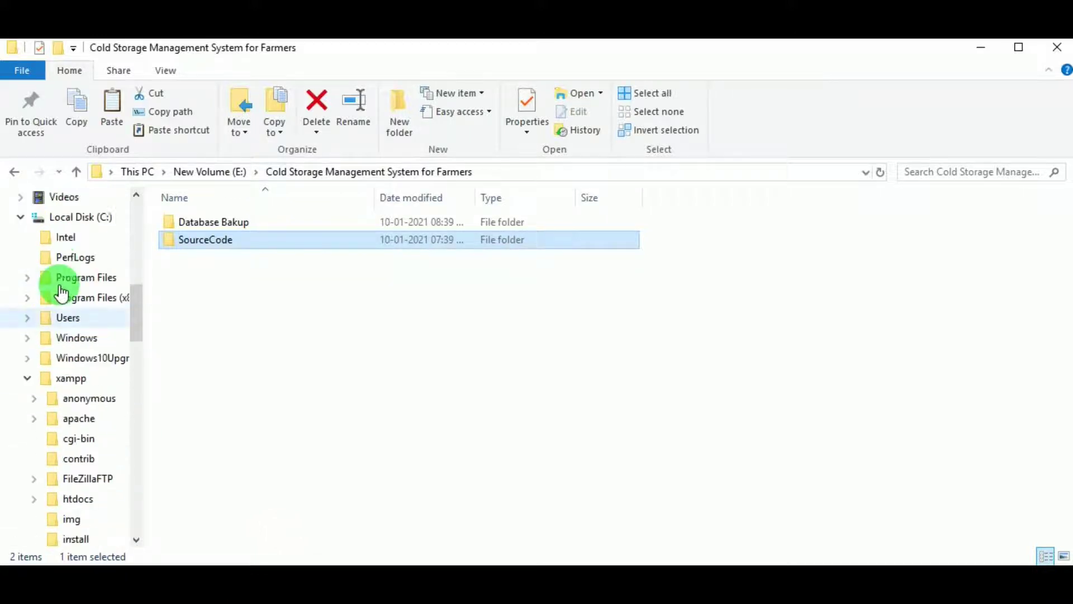
{"action": "left_click", "coordinate": [79, 237]}
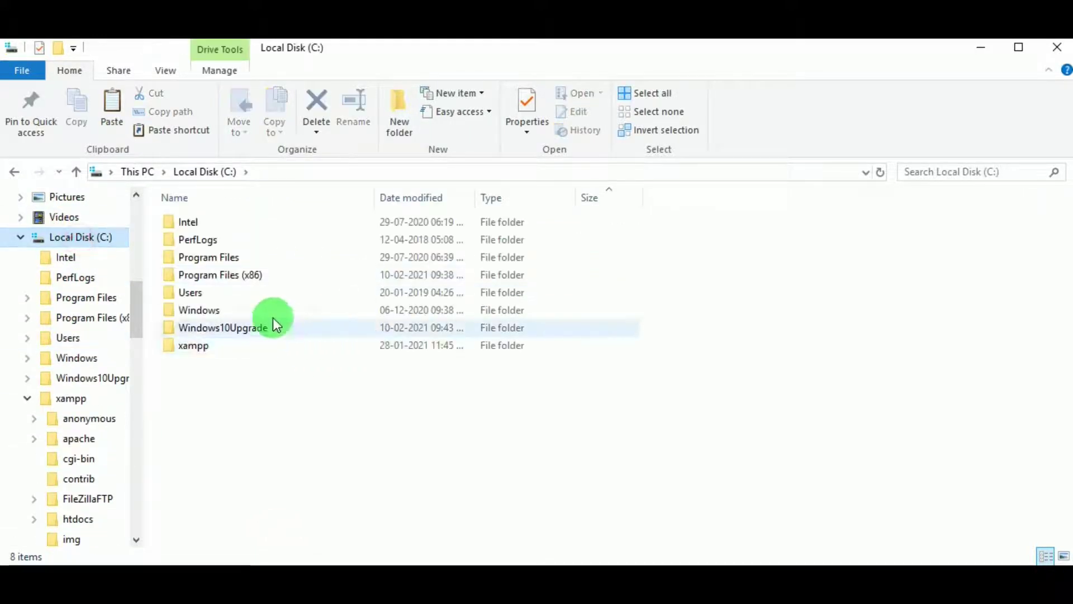
{"action": "left_click", "coordinate": [215, 348]}
{"action": "double_click", "coordinate": [216, 350]}
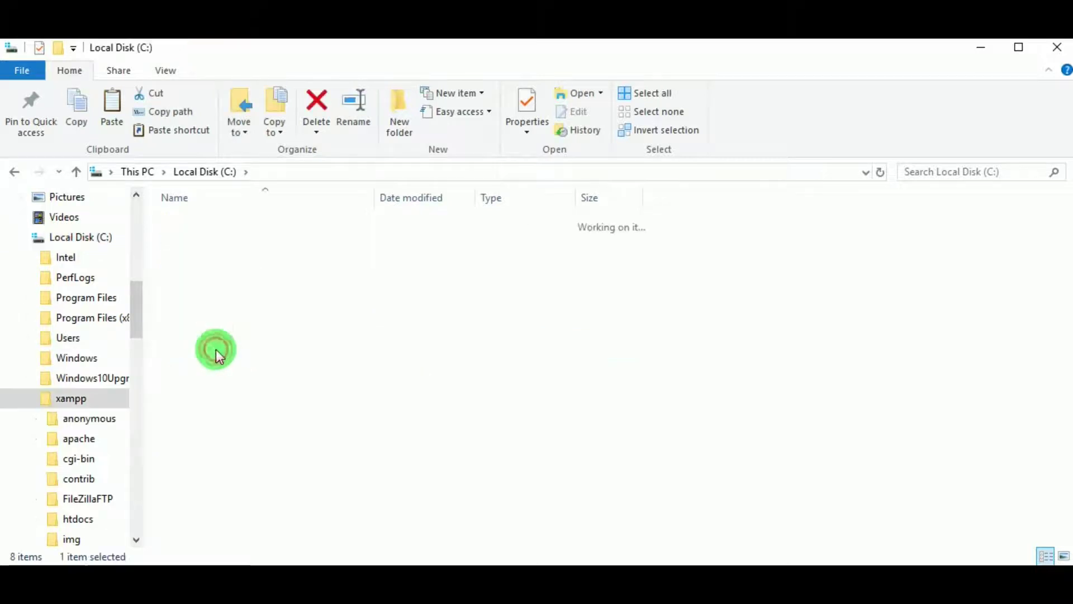
{"action": "left_click", "coordinate": [195, 318]}
Paste SourceCode into C:\xampp\htdocs and check its 34 files.
{"action": "double_click", "coordinate": [196, 318]}
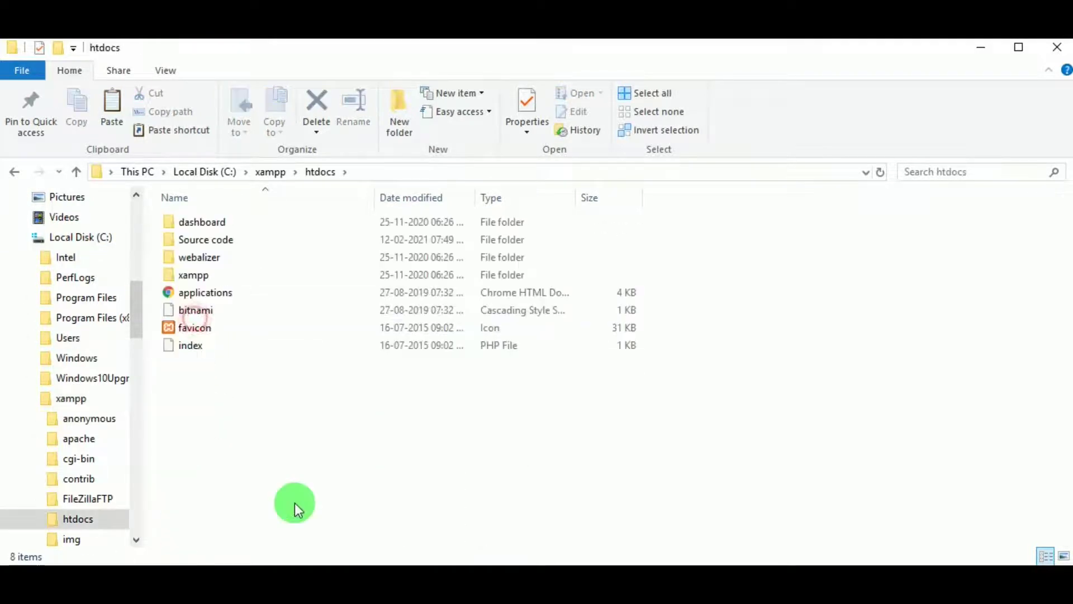
{"action": "right_click", "coordinate": [294, 408]}
{"action": "left_click", "coordinate": [380, 266]}
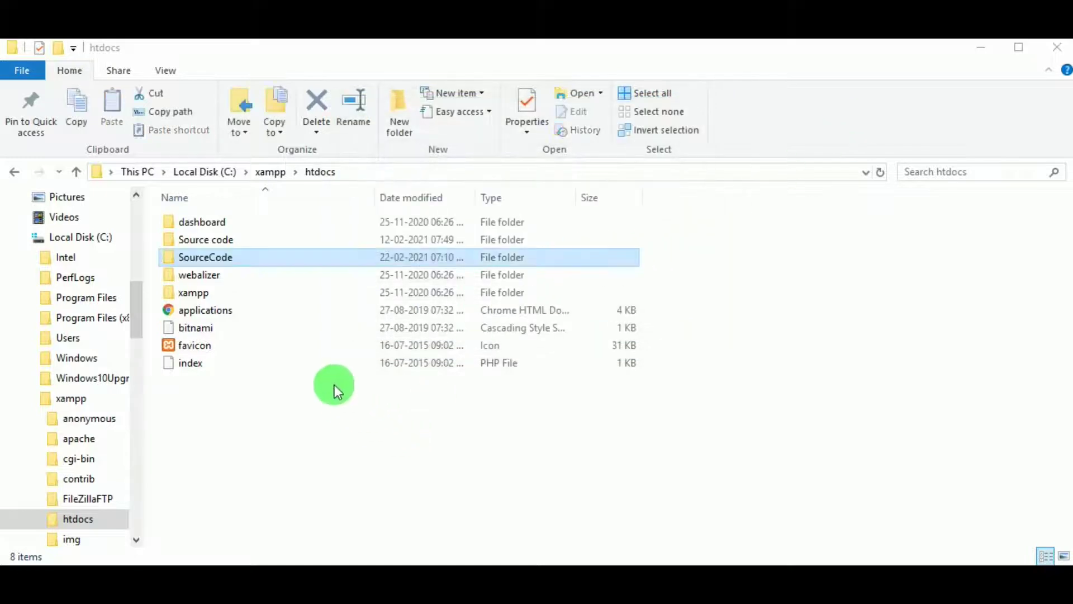
{"action": "left_click", "coordinate": [233, 257]}
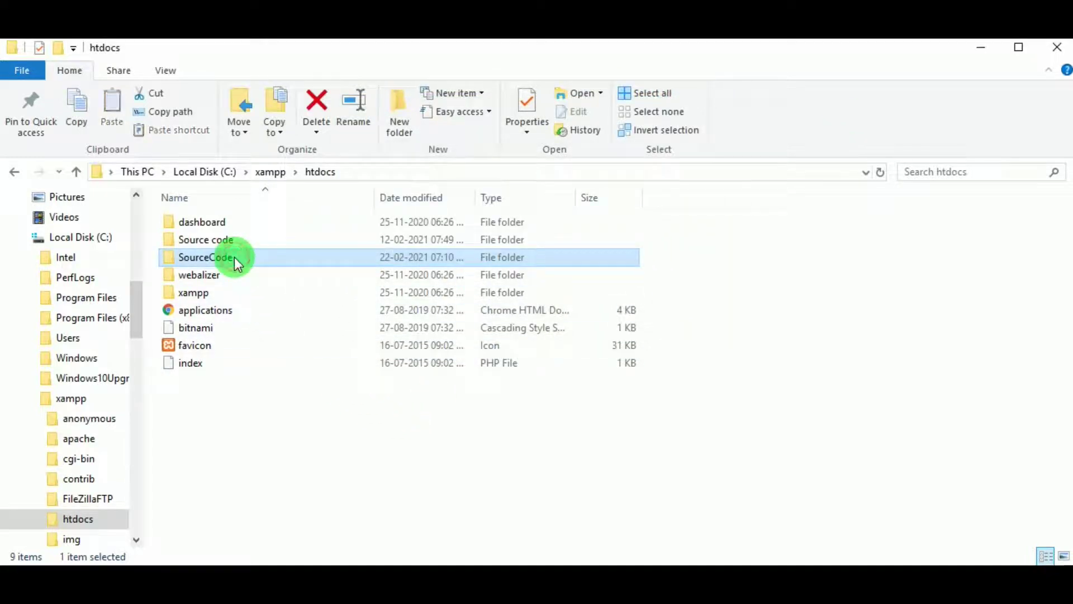
{"action": "left_click", "coordinate": [234, 257]}
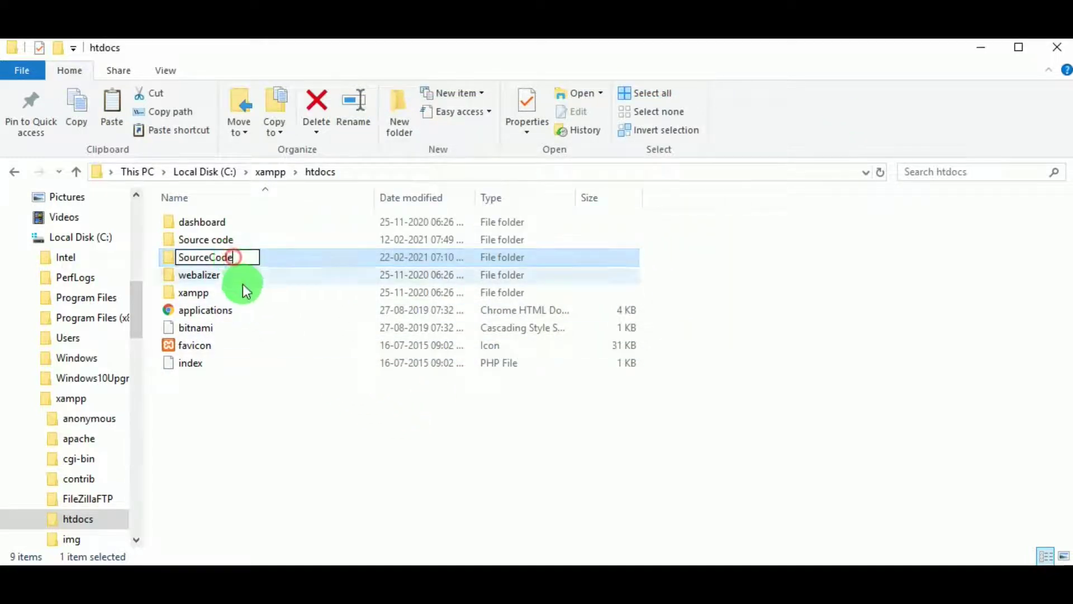
{"action": "double_click", "coordinate": [256, 258]}
{"action": "scroll", "coordinate": [300, 375], "scroll_direction": "down", "scroll_amount": 5}
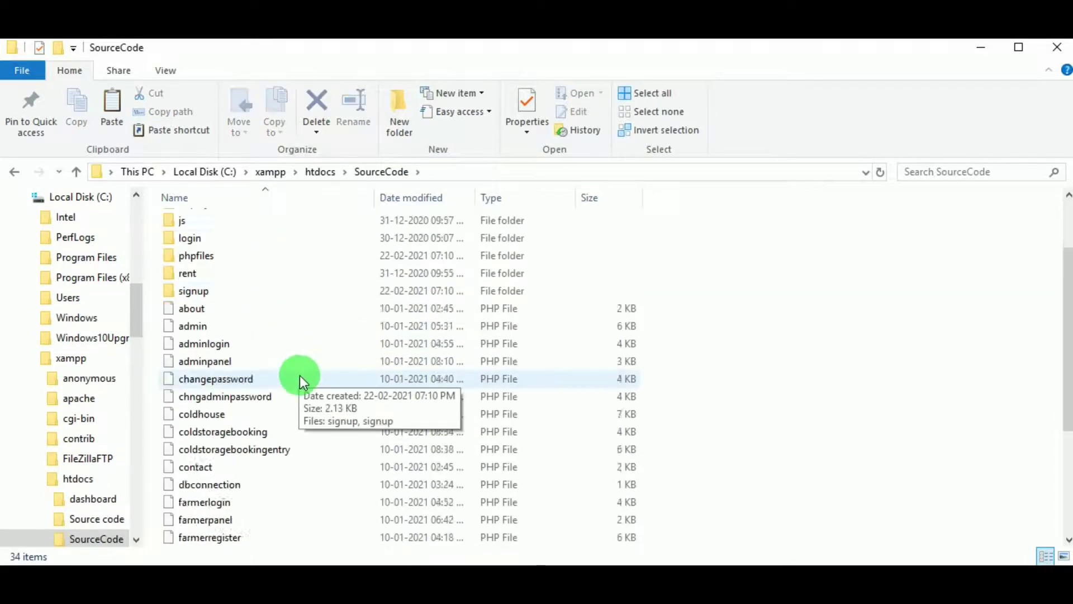
{"action": "left_click", "coordinate": [319, 172]}
Copy the folder name 'SourceCode' from the rename box, leaving the name unchanged.
{"action": "right_click", "coordinate": [229, 257]}
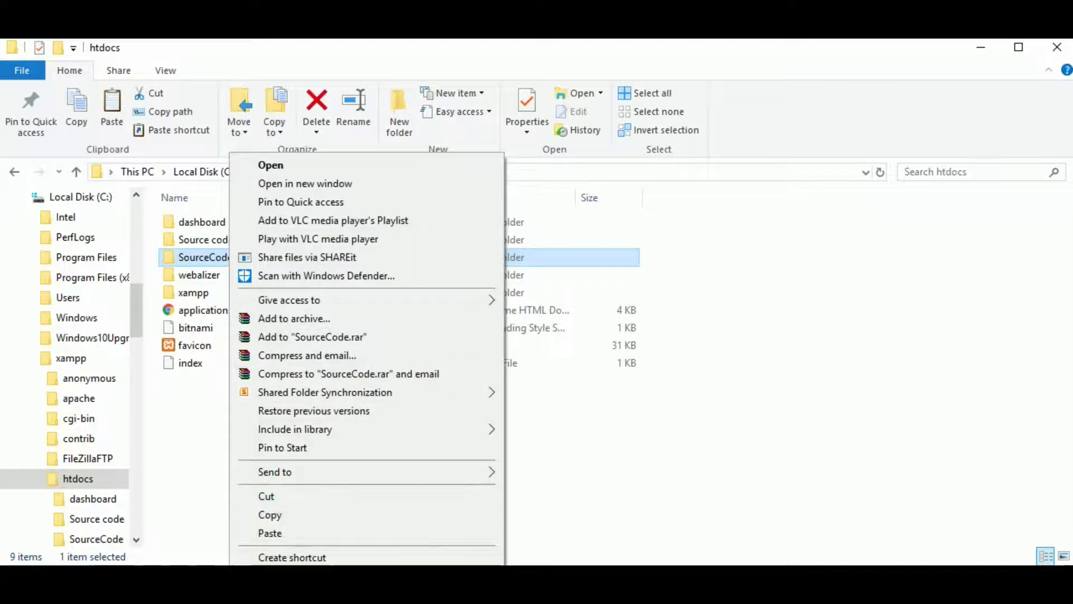
{"action": "left_click", "coordinate": [274, 593]}
{"action": "right_click", "coordinate": [219, 256]}
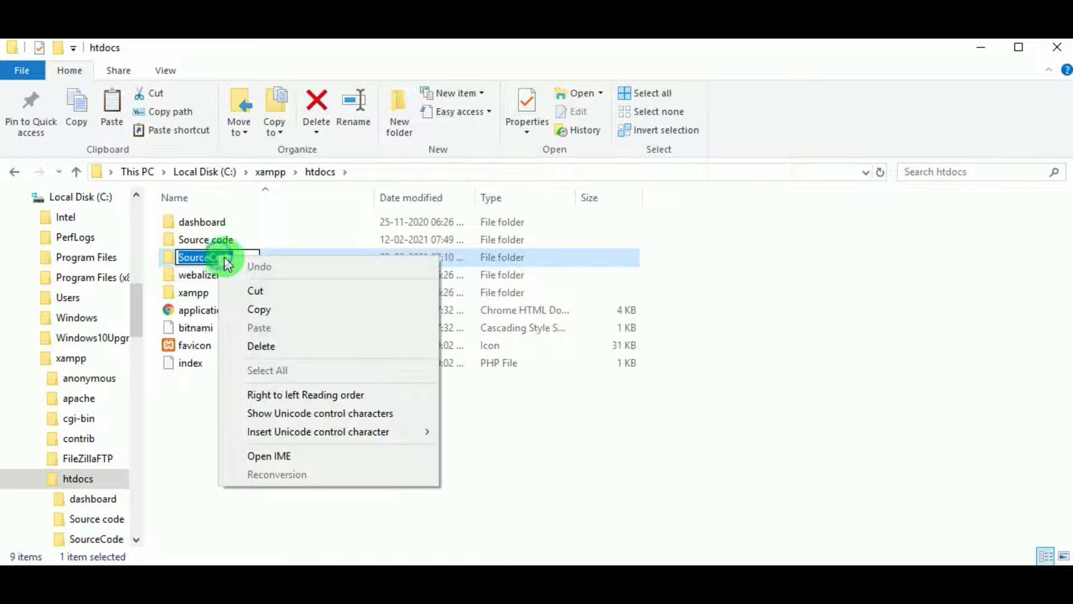
{"action": "left_click", "coordinate": [252, 309]}
{"action": "left_click", "coordinate": [245, 406]}
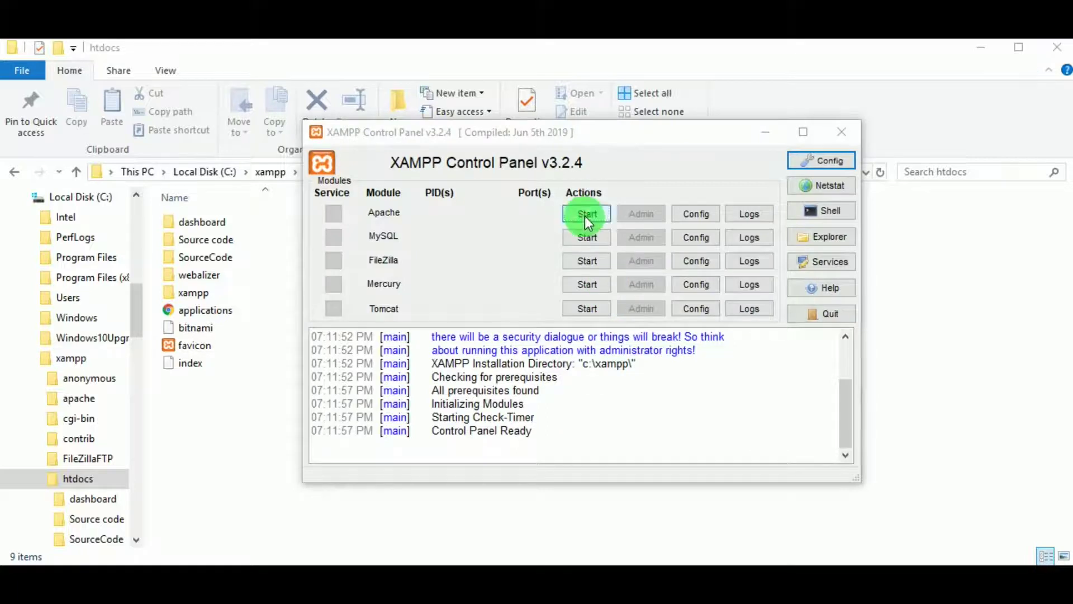
Start Apache (ports 80/443) and MySQL (port 3306) in XAMPP Control Panel.
{"action": "left_click", "coordinate": [585, 216]}
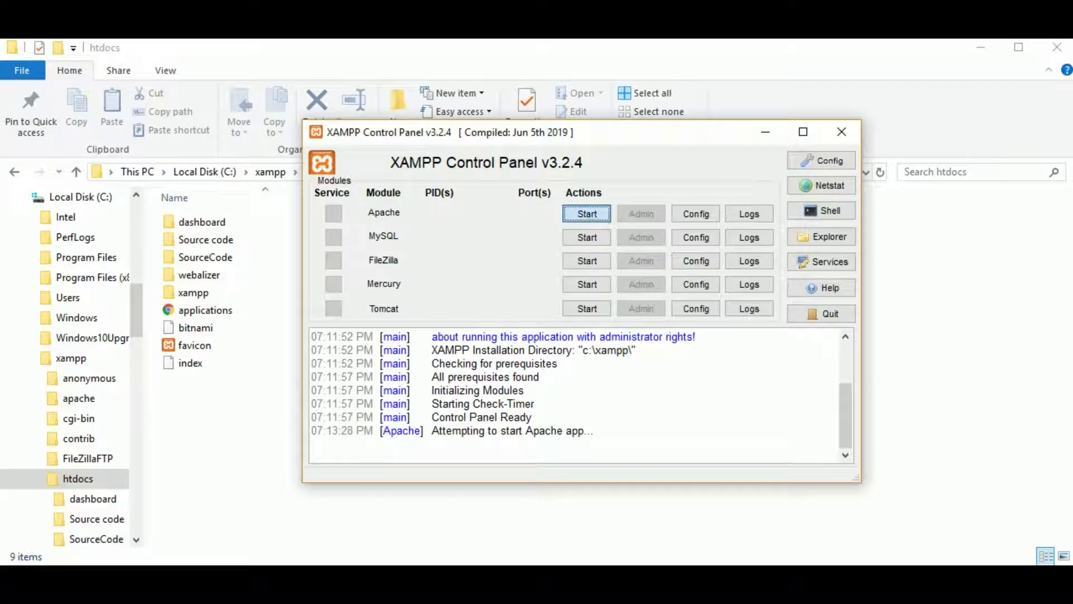
{"action": "left_click", "coordinate": [586, 237]}
{"action": "left_click", "coordinate": [575, 402]}
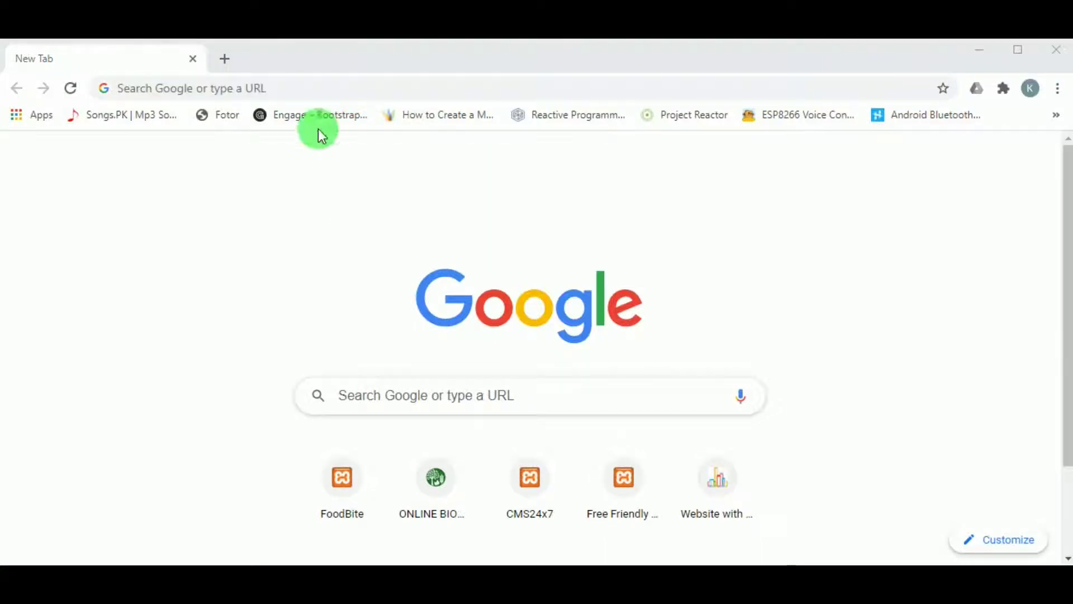
Load localhost/SourceCode, which shows an unknown database 'coldstorage' error.
{"action": "left_click", "coordinate": [181, 81]}
{"action": "type", "text": "lo"}
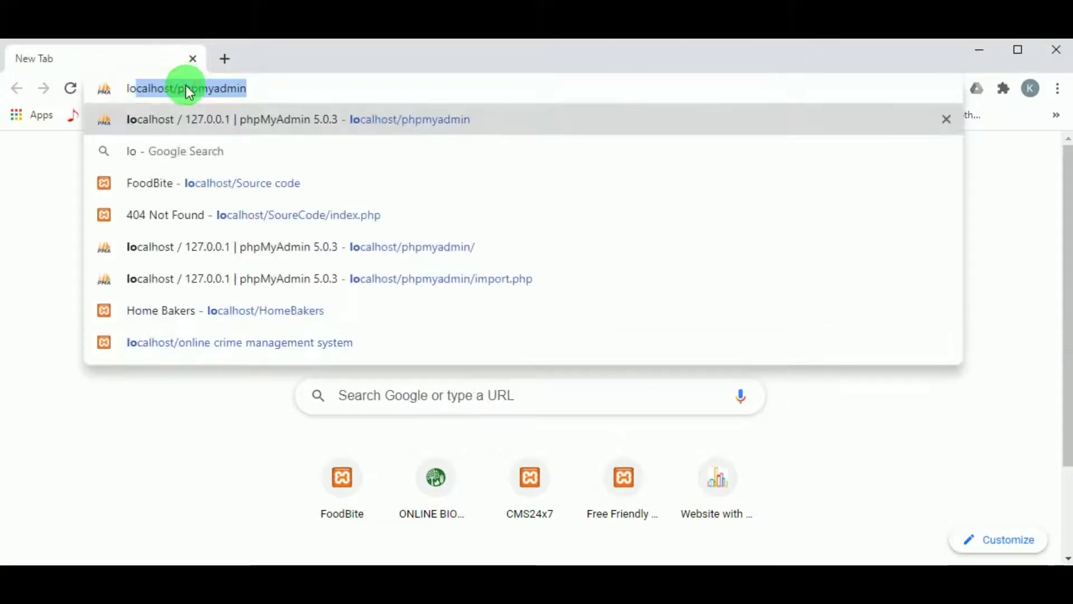
{"action": "type", "text": "ca"}
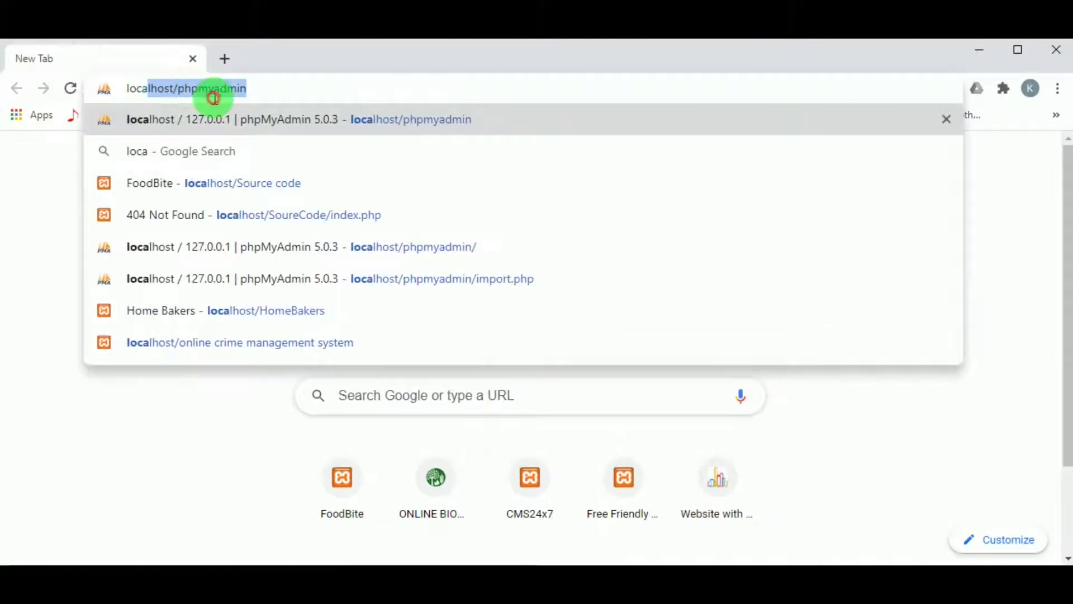
{"action": "left_click_drag", "start_coordinate": [266, 88], "coordinate": [179, 96]}
{"action": "type", "text": "SourceCode"}
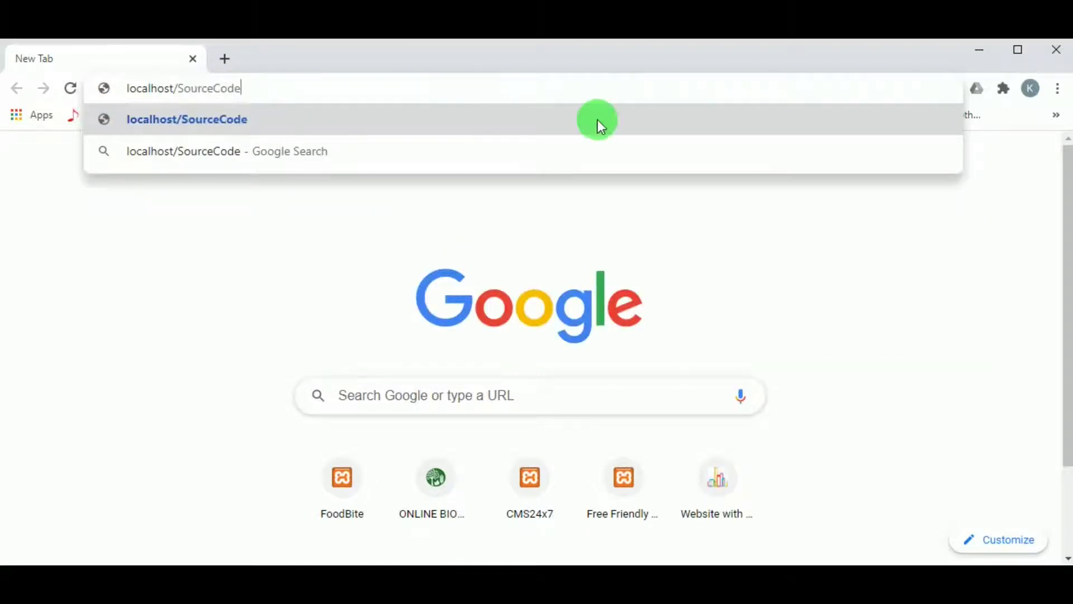
{"action": "key", "text": "Return"}
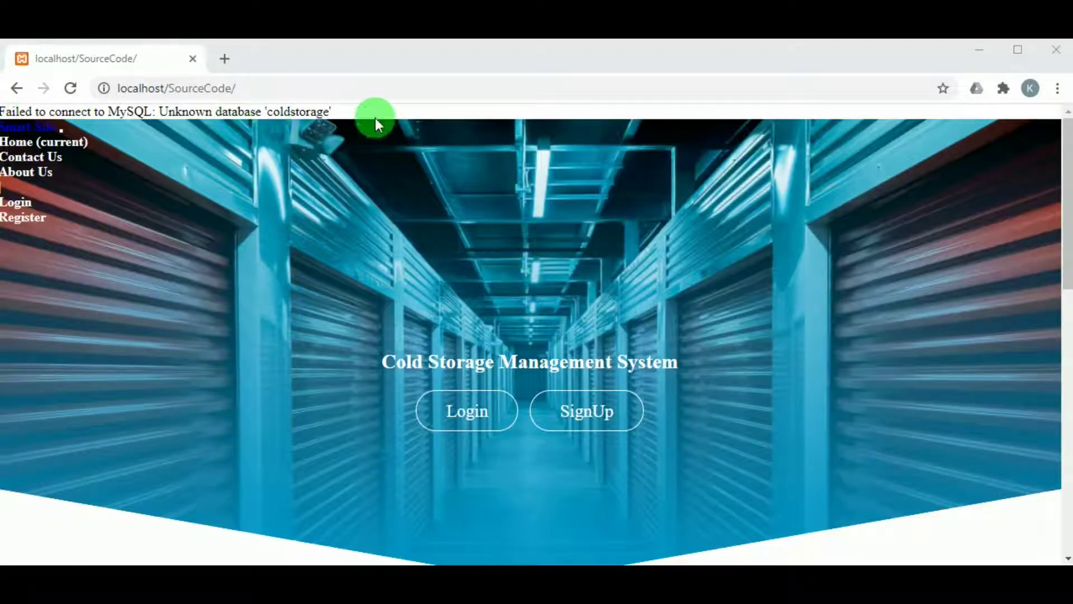
Open phpMyAdmin at localhost/phpmyadmin in a new tab.
{"action": "left_click", "coordinate": [225, 59]}
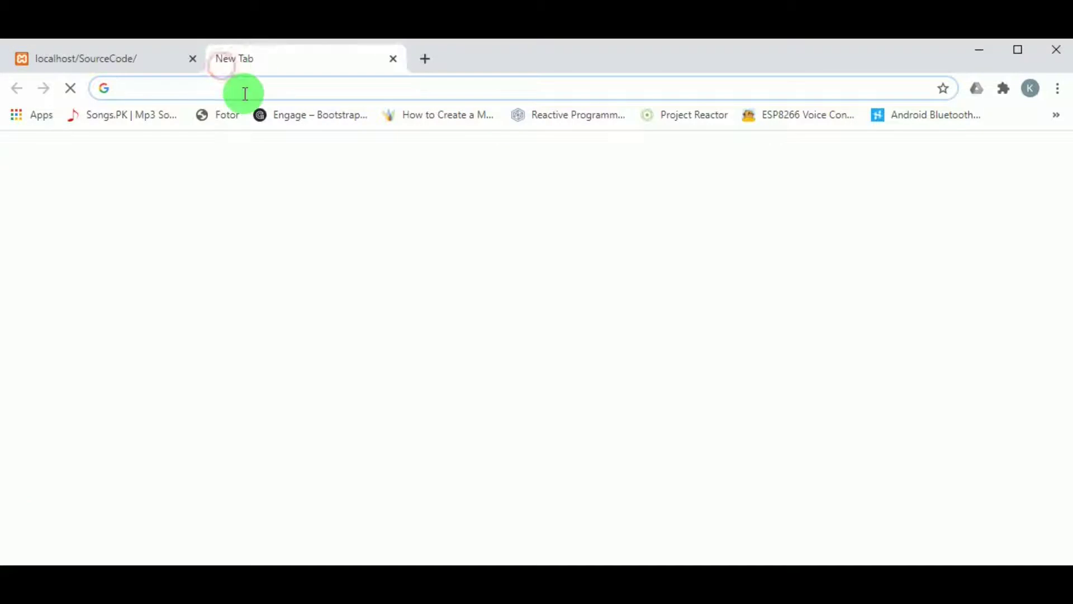
{"action": "type", "text": "l"}
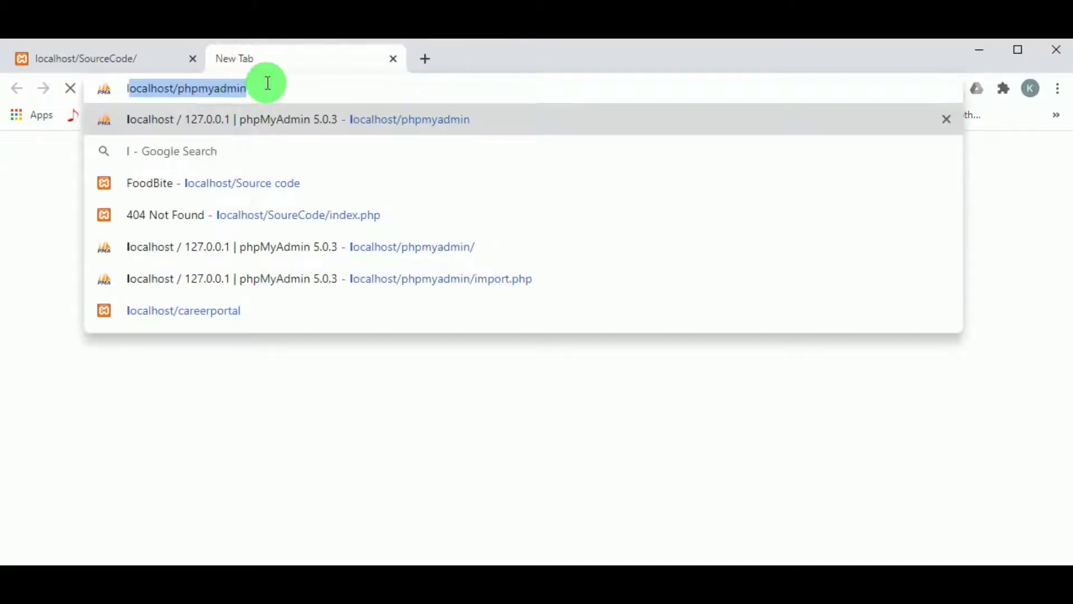
{"action": "left_click", "coordinate": [268, 85]}
{"action": "key", "text": "Return"}
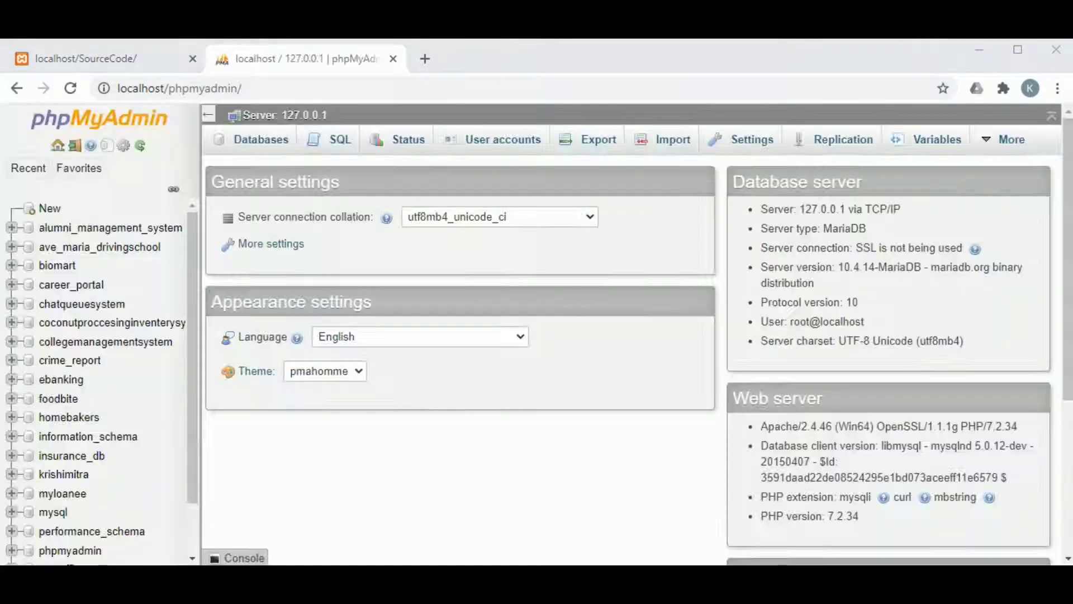
Create a database named coldstorage on the Databases tab and open it.
{"action": "left_click", "coordinate": [282, 148]}
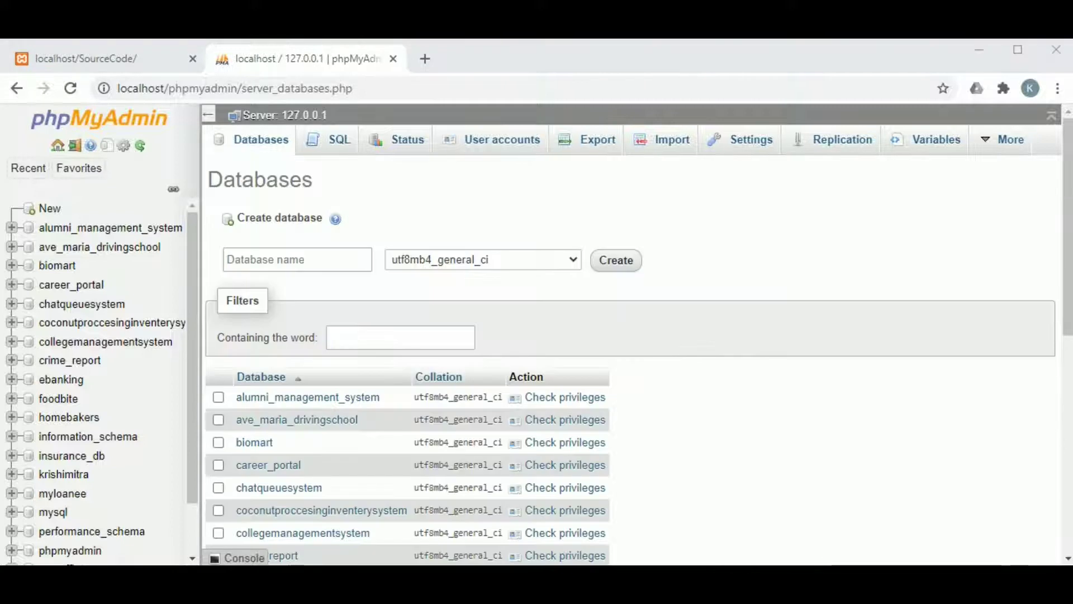
{"action": "left_click", "coordinate": [349, 258]}
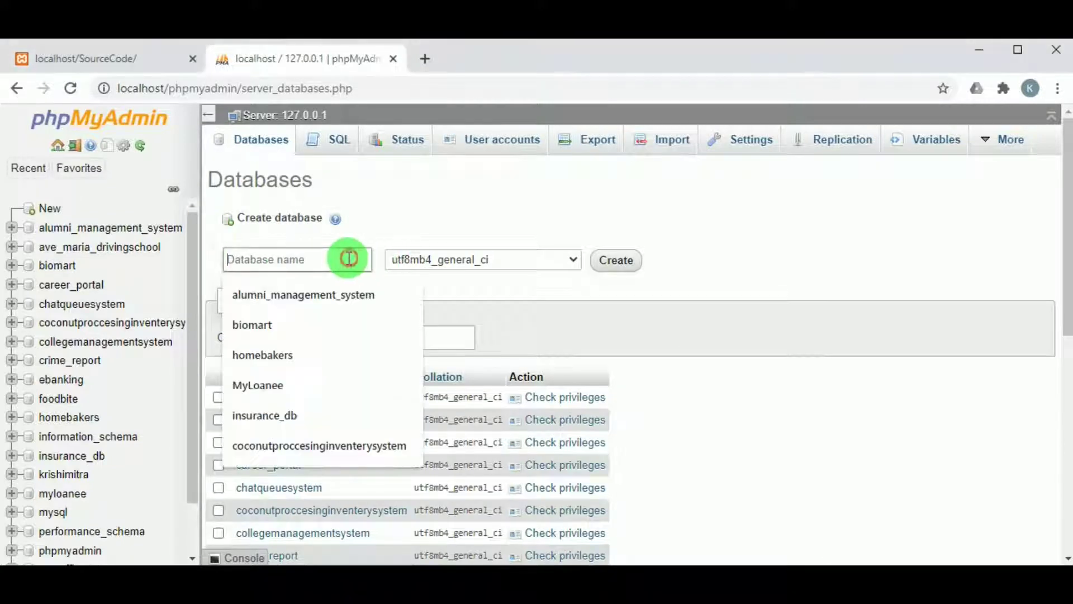
{"action": "type", "text": "coldstorage"}
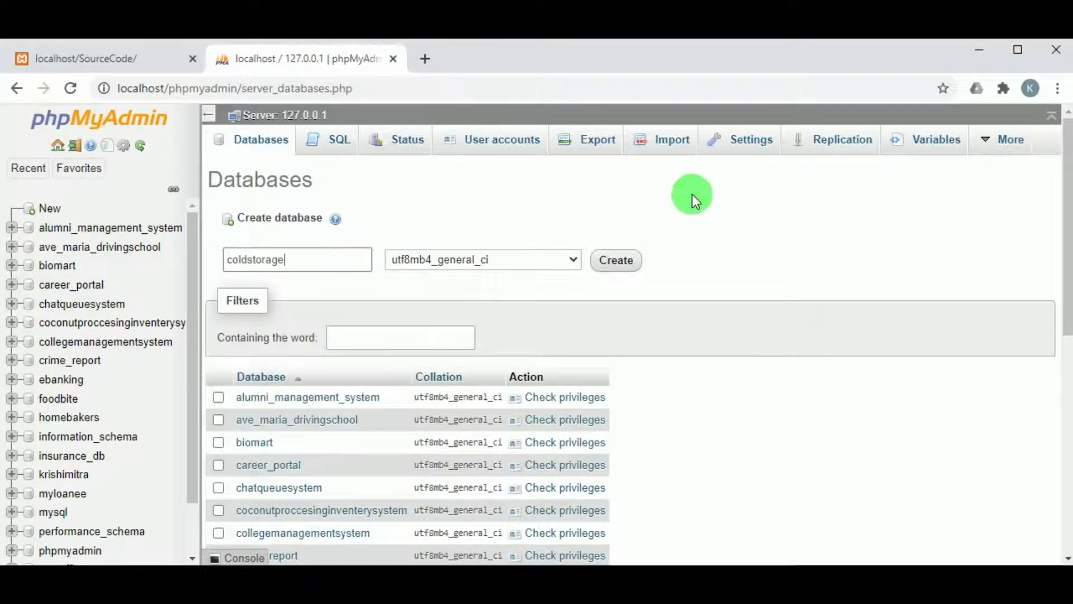
{"action": "left_click", "coordinate": [621, 274]}
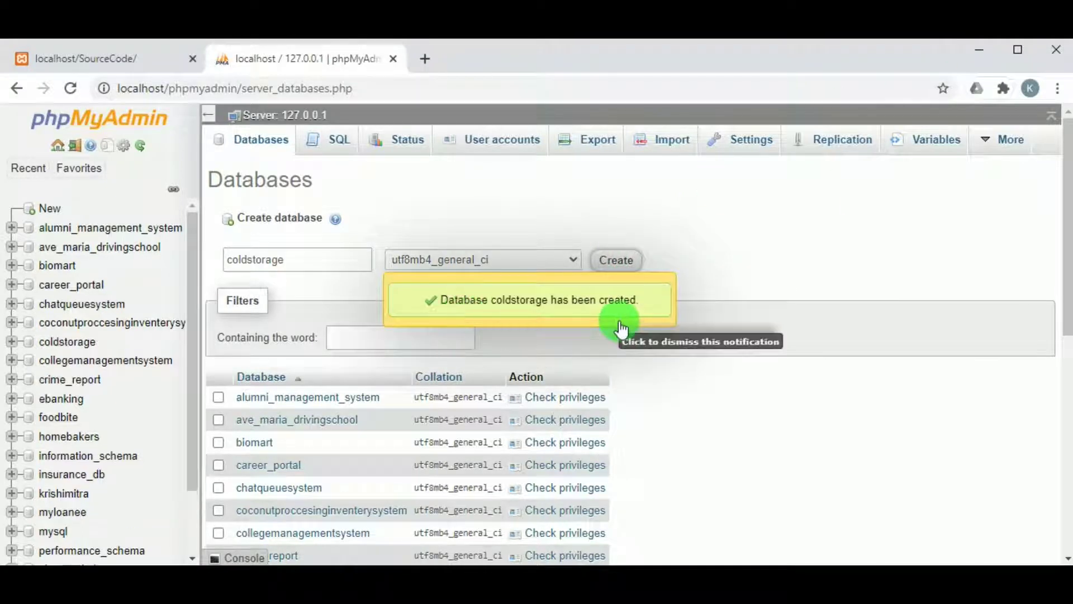
{"action": "left_click", "coordinate": [70, 342]}
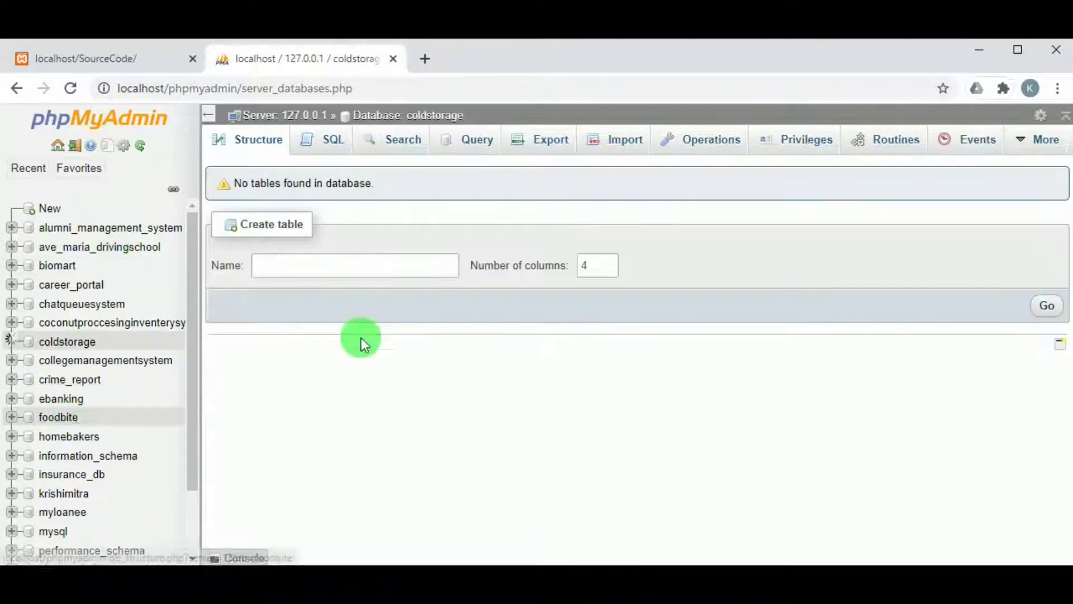
Import coldstorage.sql from the Database Bakup folder, creating six tables in coldstorage.
{"action": "left_click", "coordinate": [611, 140]}
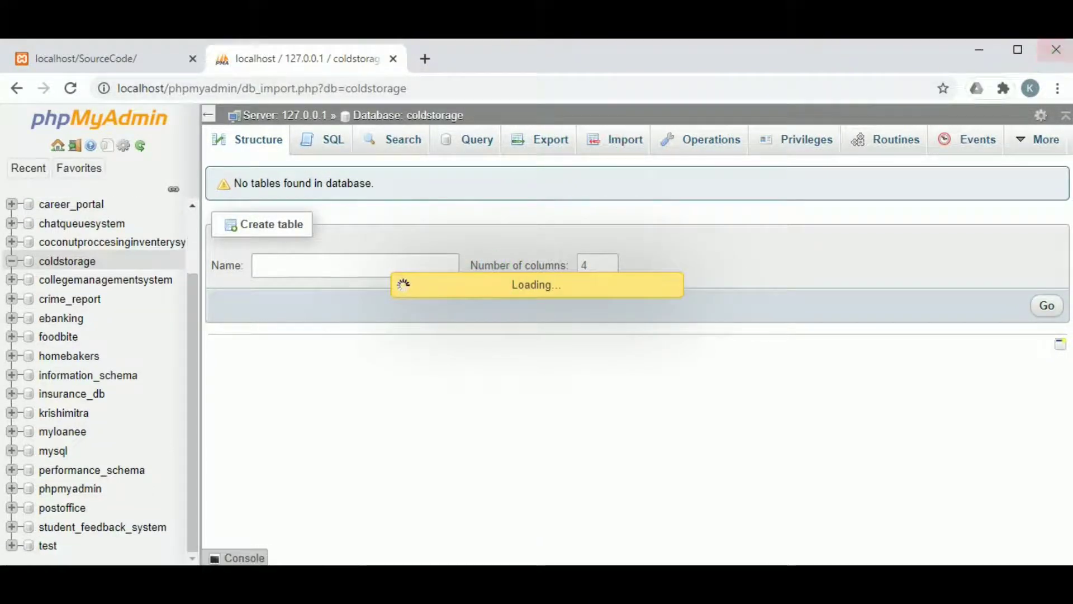
{"action": "left_click", "coordinate": [375, 321]}
{"action": "left_click", "coordinate": [401, 321]}
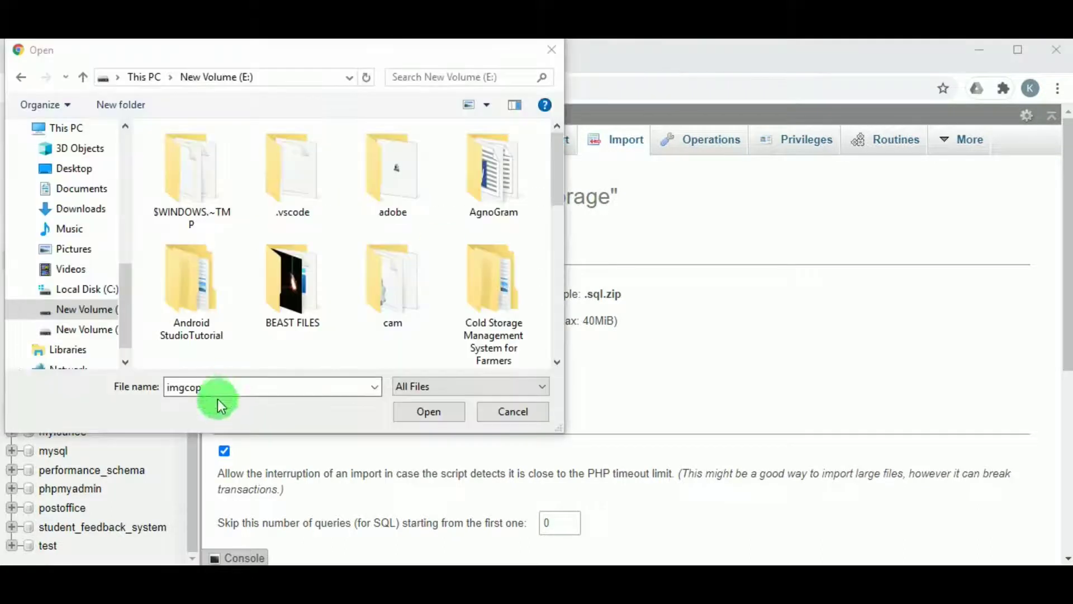
{"action": "double_click", "coordinate": [528, 300]}
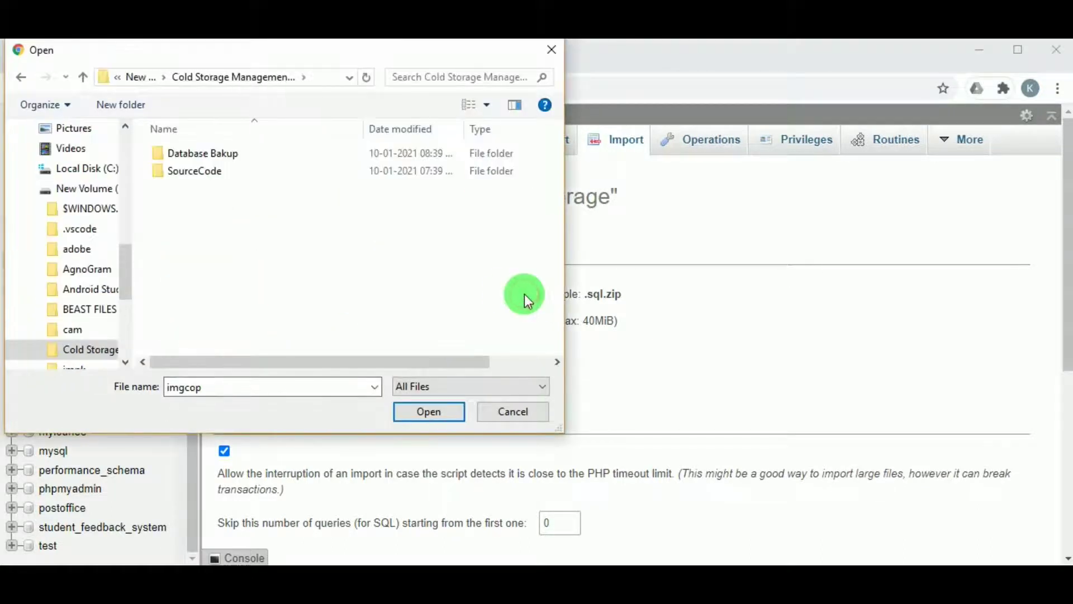
{"action": "double_click", "coordinate": [192, 159]}
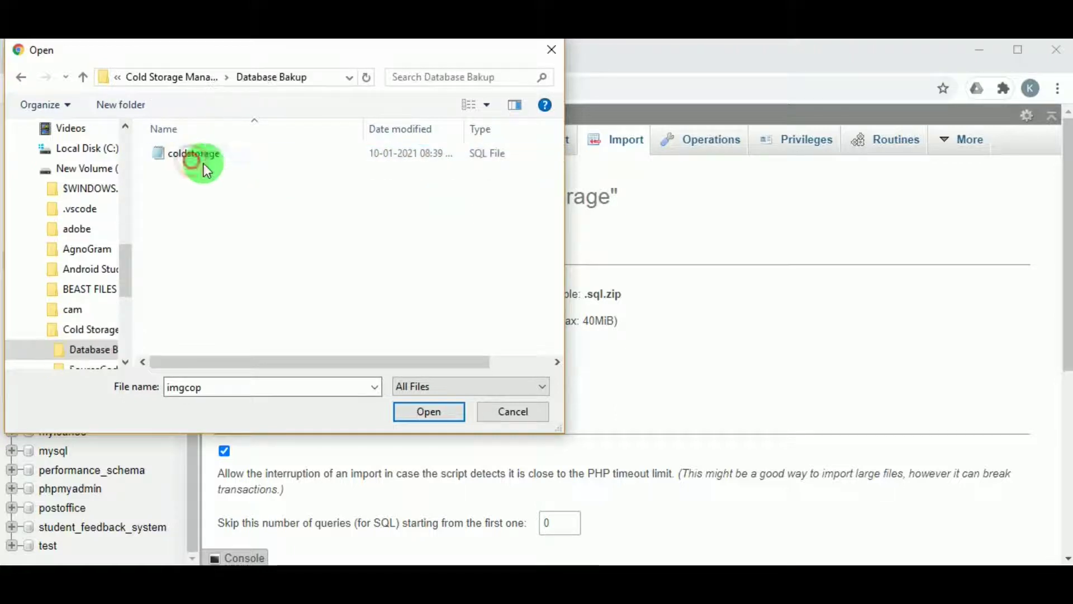
{"action": "left_click", "coordinate": [248, 160]}
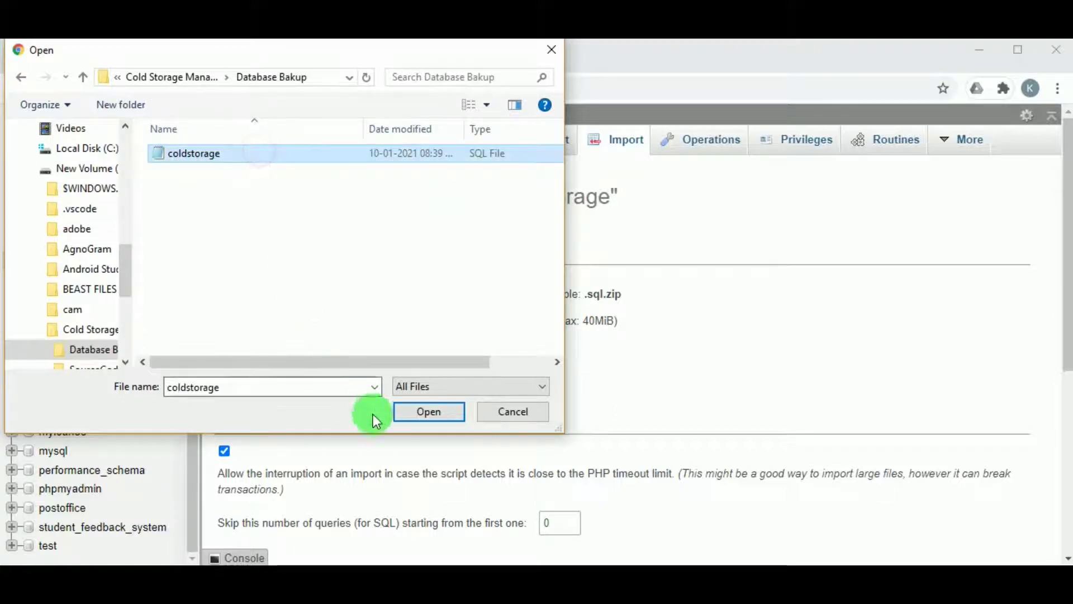
{"action": "left_click", "coordinate": [425, 412]}
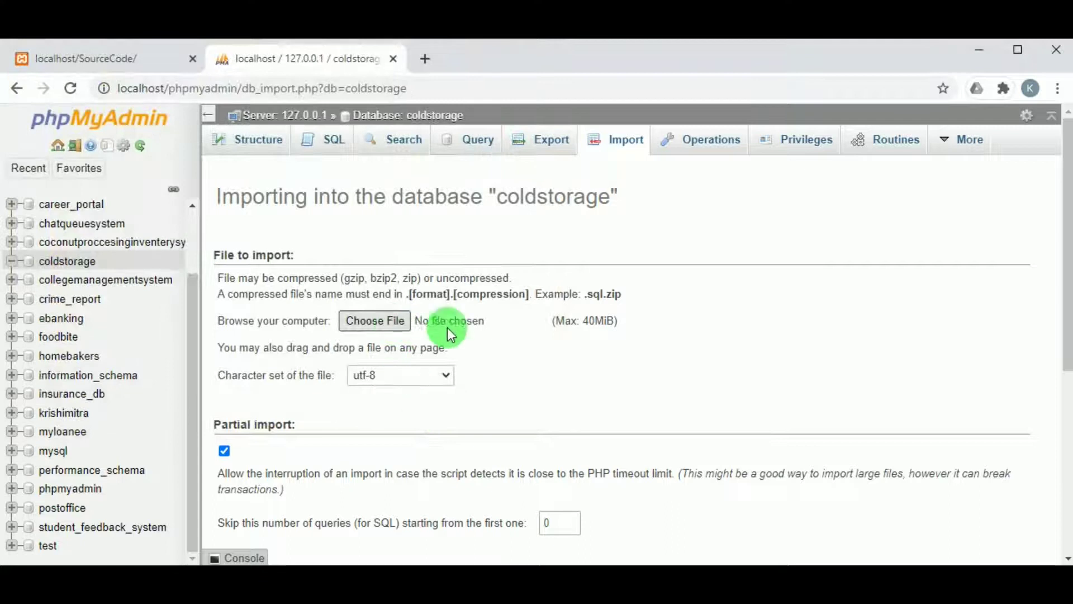
{"action": "scroll", "coordinate": [709, 358], "scroll_direction": "down", "scroll_amount": 5}
{"action": "left_click", "coordinate": [1014, 522]}
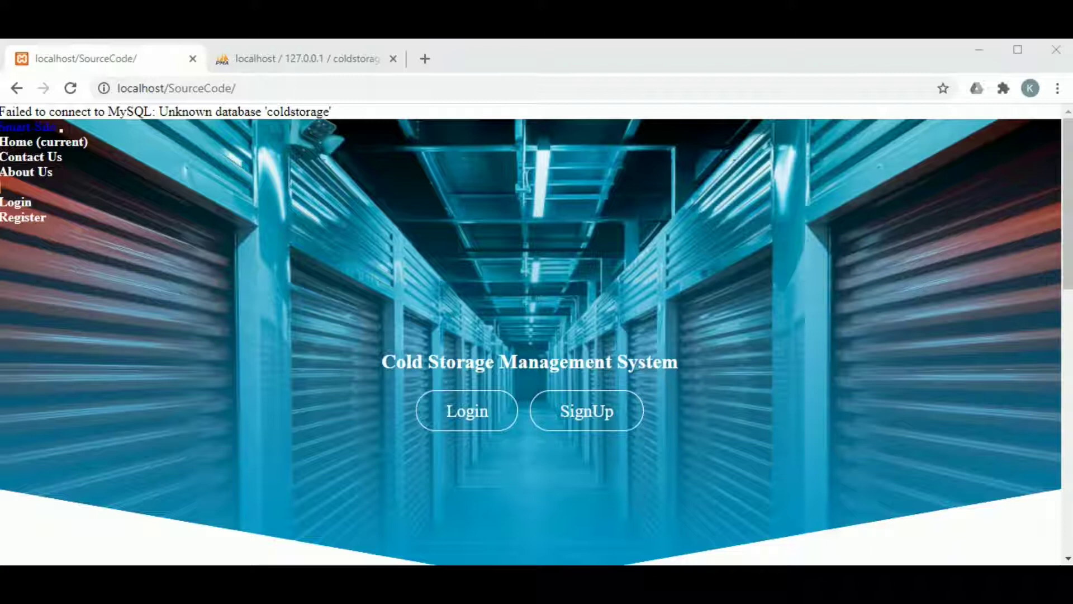
Reload localhost/SourceCode/index.php and scroll through its three storage listings.
{"action": "left_click", "coordinate": [71, 88]}
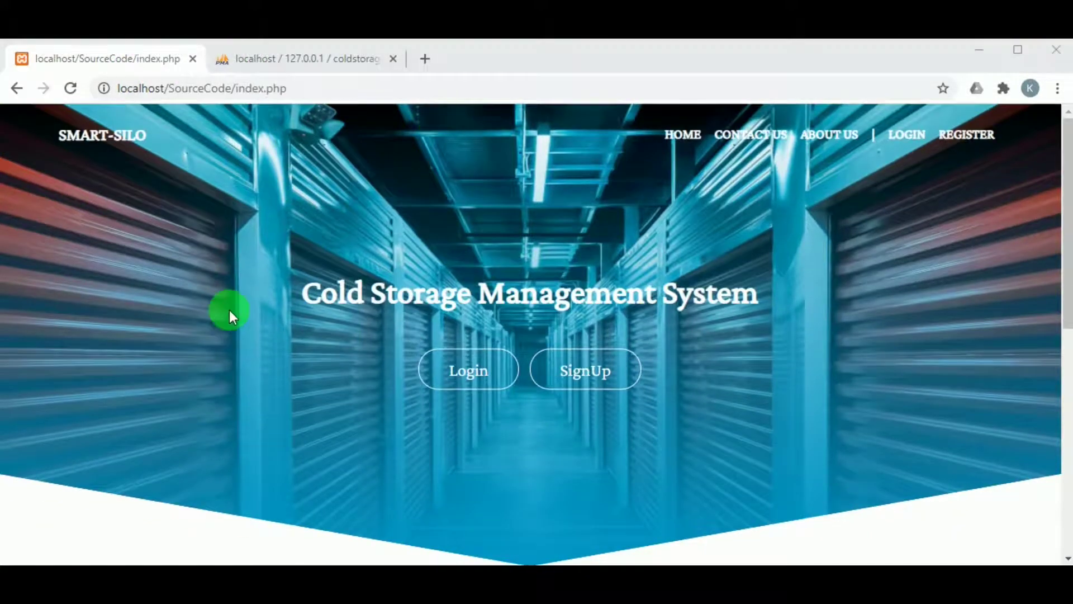
{"action": "scroll", "coordinate": [229, 309], "scroll_direction": "down", "scroll_amount": 8}
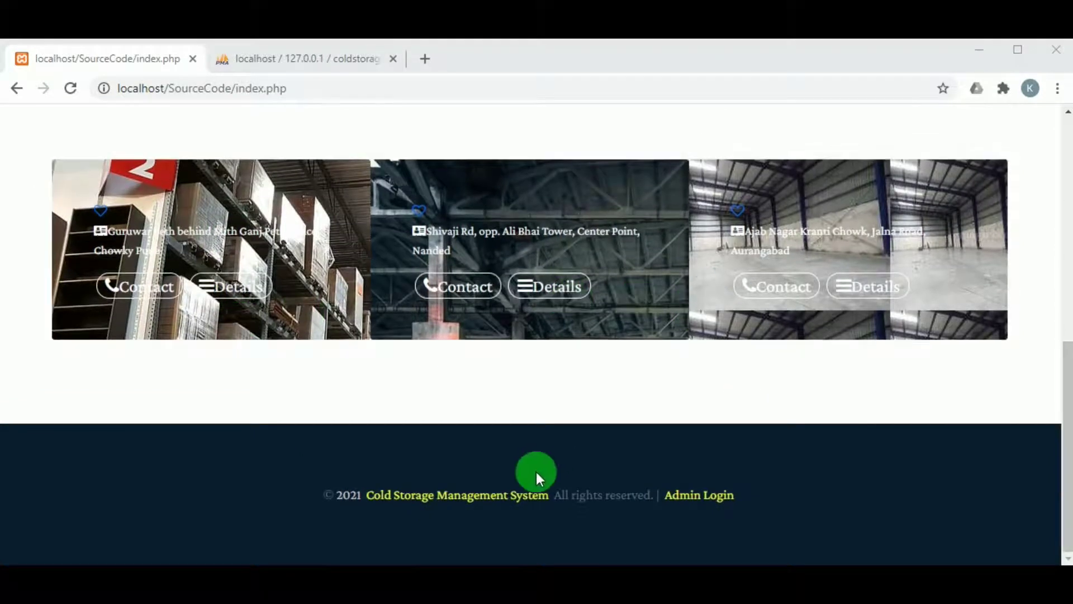
{"action": "scroll", "coordinate": [537, 472], "scroll_direction": "up", "scroll_amount": 8}
{"action": "scroll", "coordinate": [637, 260], "scroll_direction": "down", "scroll_amount": 7}
{"action": "scroll", "coordinate": [661, 336], "scroll_direction": "down", "scroll_amount": 2}
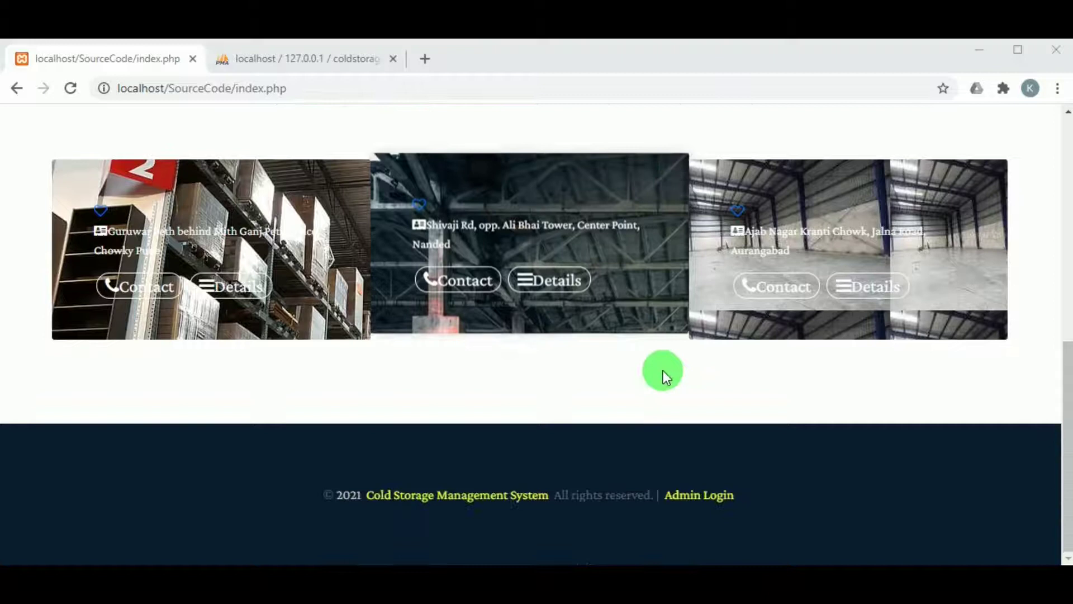
{"action": "scroll", "coordinate": [660, 431], "scroll_direction": "up", "scroll_amount": 10}
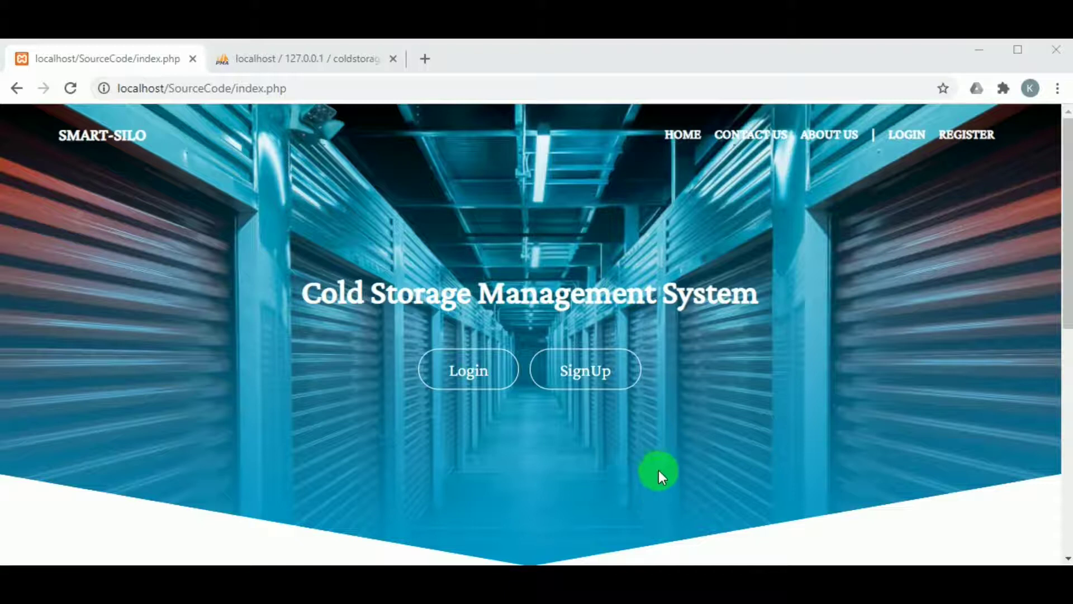
{"action": "scroll", "coordinate": [551, 427], "scroll_direction": "down", "scroll_amount": 7}
{"action": "scroll", "coordinate": [552, 424], "scroll_direction": "down", "scroll_amount": 2}
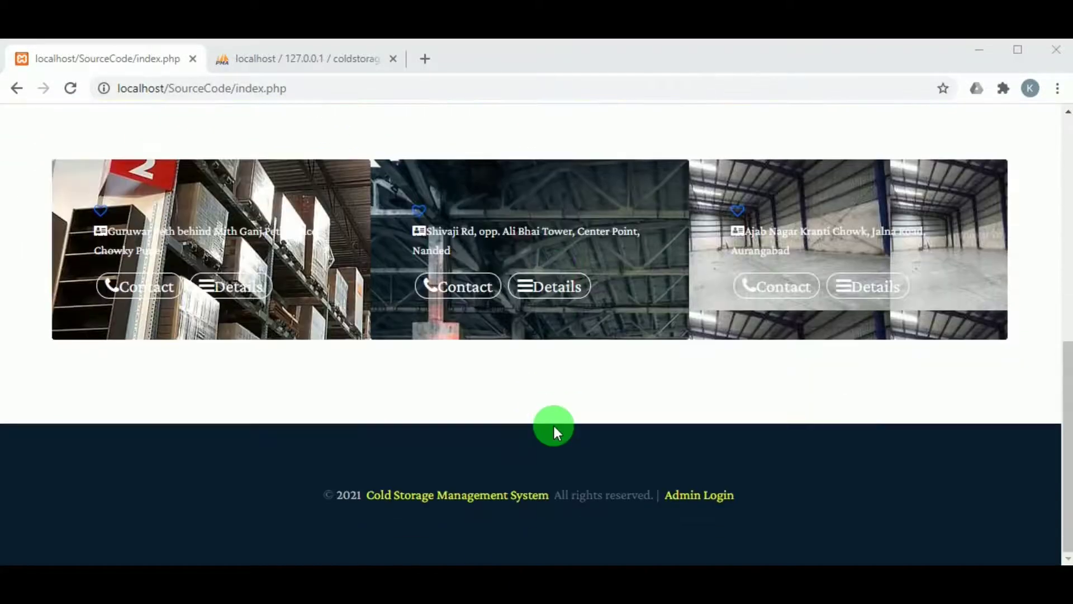
{"action": "scroll", "coordinate": [641, 417], "scroll_direction": "up", "scroll_amount": 9}
{"action": "scroll", "coordinate": [642, 417], "scroll_direction": "down", "scroll_amount": 9}
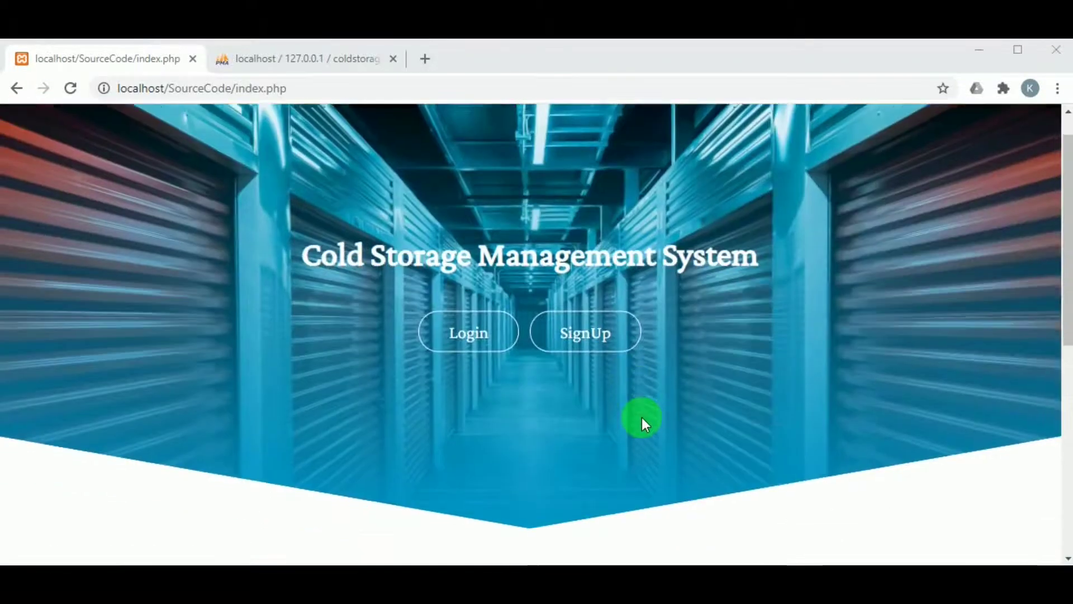
{"action": "scroll", "coordinate": [421, 291], "scroll_direction": "down", "scroll_amount": 1}
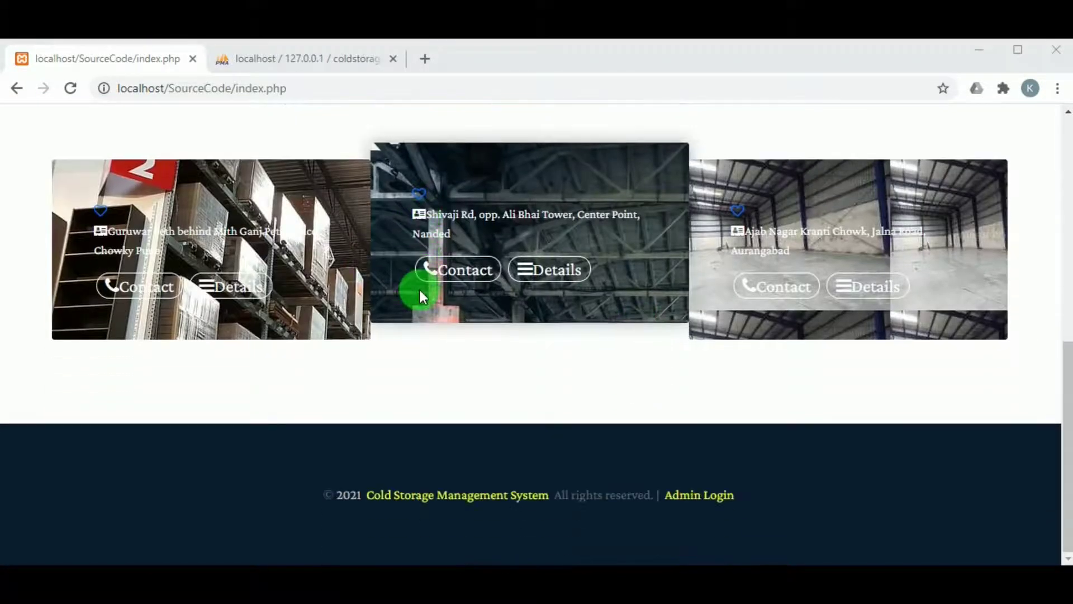
{"action": "scroll", "coordinate": [539, 296], "scroll_direction": "up", "scroll_amount": 9}
{"action": "scroll", "coordinate": [539, 294], "scroll_direction": "down", "scroll_amount": 10}
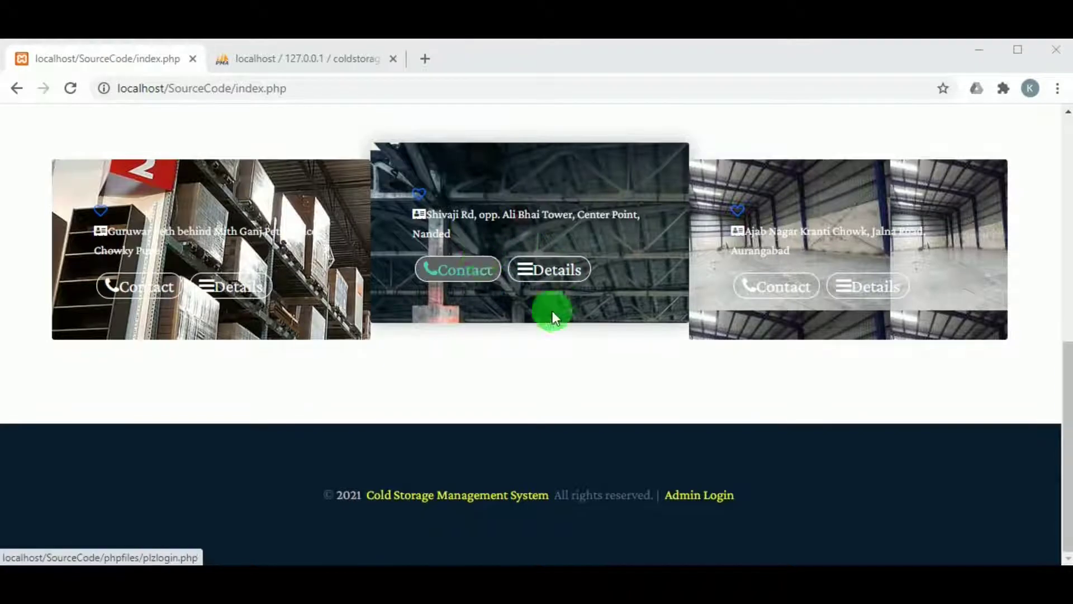
{"action": "scroll", "coordinate": [672, 307], "scroll_direction": "up", "scroll_amount": 10}
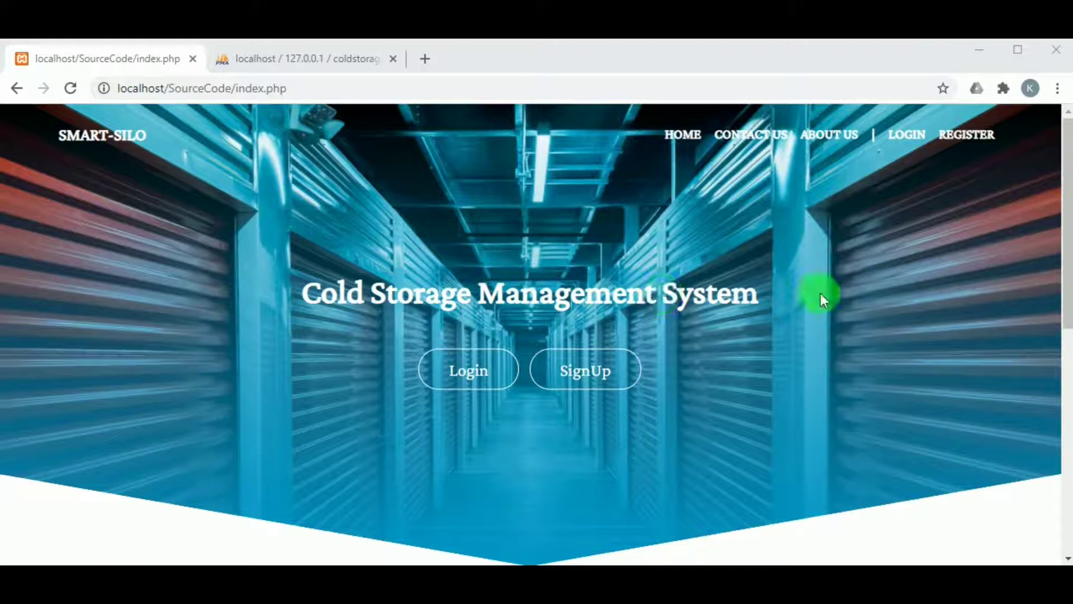
{"action": "scroll", "coordinate": [898, 294], "scroll_direction": "down", "scroll_amount": 10}
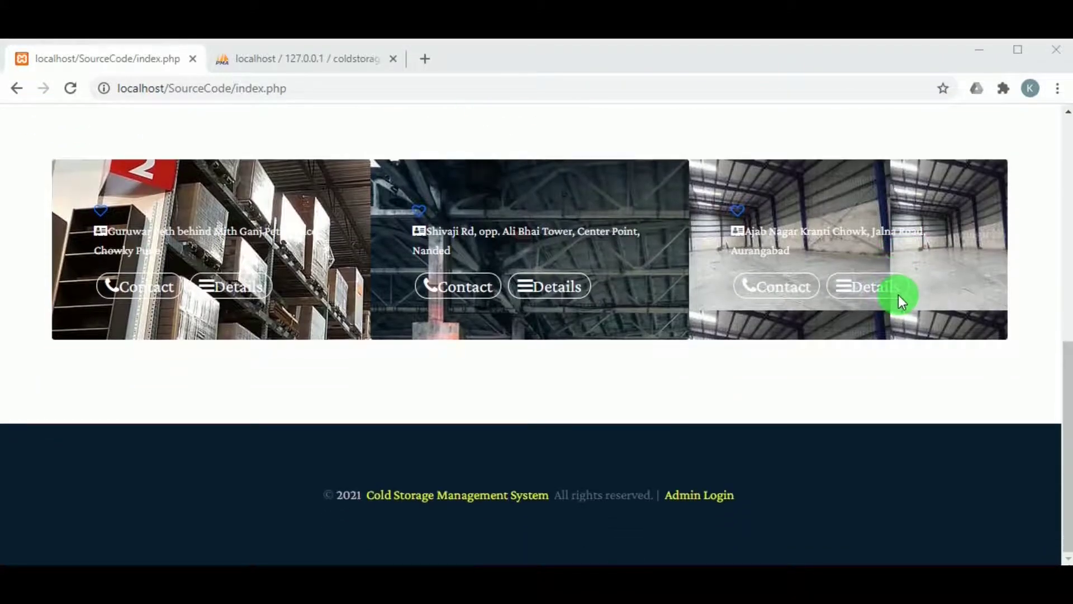
{"action": "scroll", "coordinate": [770, 254], "scroll_direction": "up", "scroll_amount": 1}
{"action": "scroll", "coordinate": [881, 250], "scroll_direction": "down", "scroll_amount": 1}
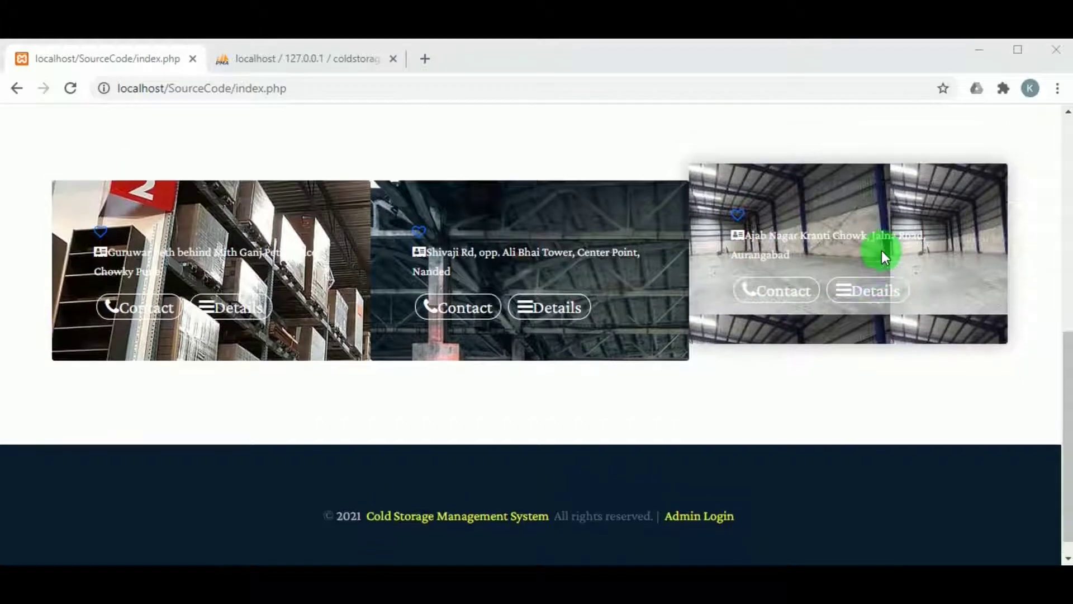
{"action": "scroll", "coordinate": [881, 251], "scroll_direction": "up", "scroll_amount": 10}
Open the site's About Us page and scroll through it.
{"action": "left_click", "coordinate": [820, 134]}
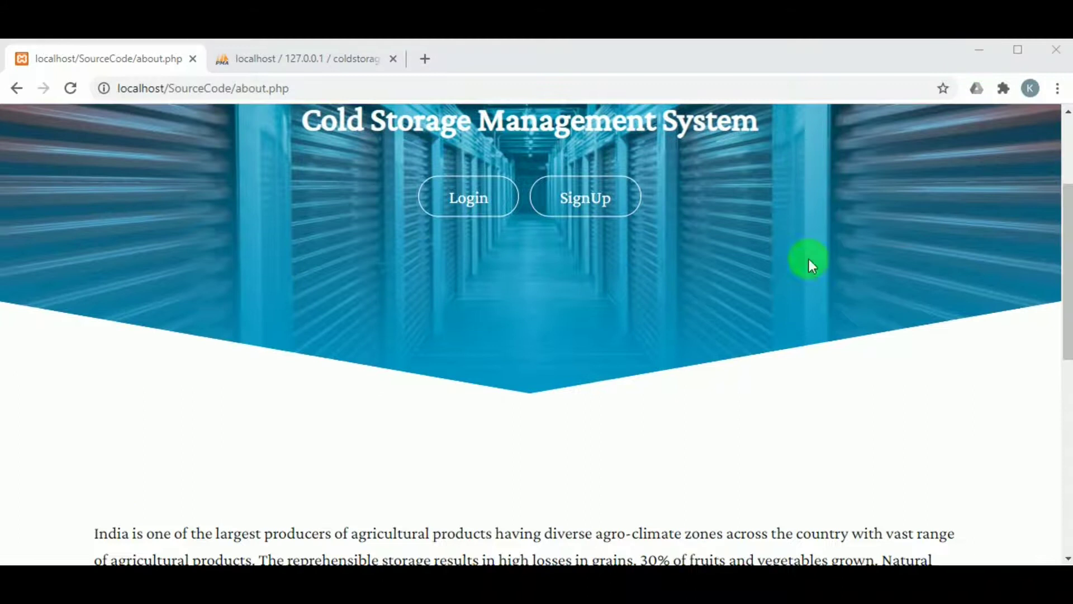
{"action": "scroll", "coordinate": [809, 260], "scroll_direction": "down", "scroll_amount": 9}
{"action": "scroll", "coordinate": [809, 259], "scroll_direction": "up", "scroll_amount": 10}
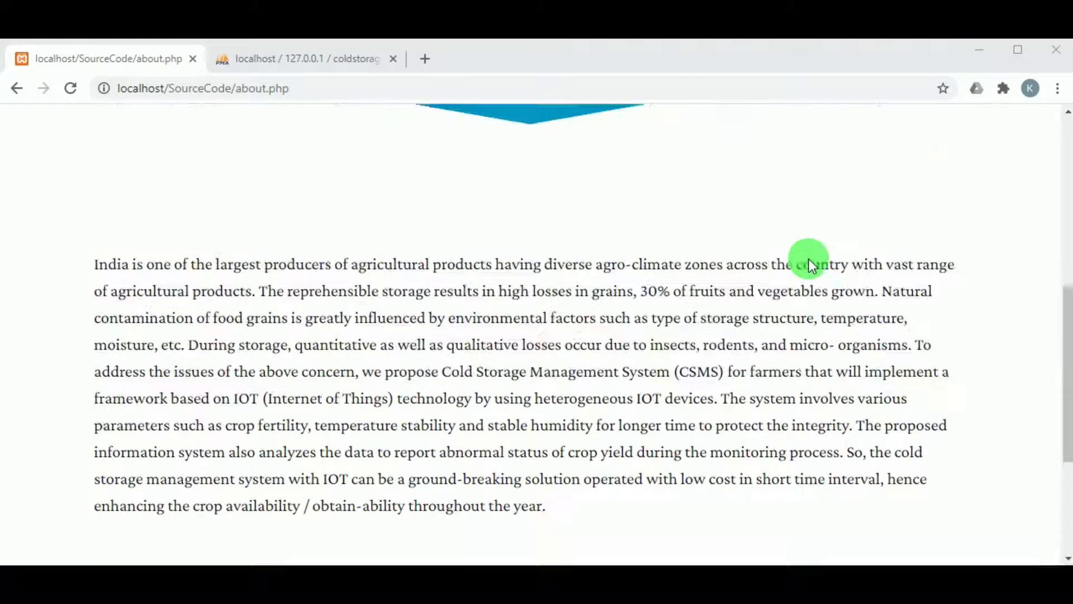
{"action": "scroll", "coordinate": [807, 259], "scroll_direction": "down", "scroll_amount": 2}
{"action": "scroll", "coordinate": [807, 259], "scroll_direction": "up", "scroll_amount": 2}
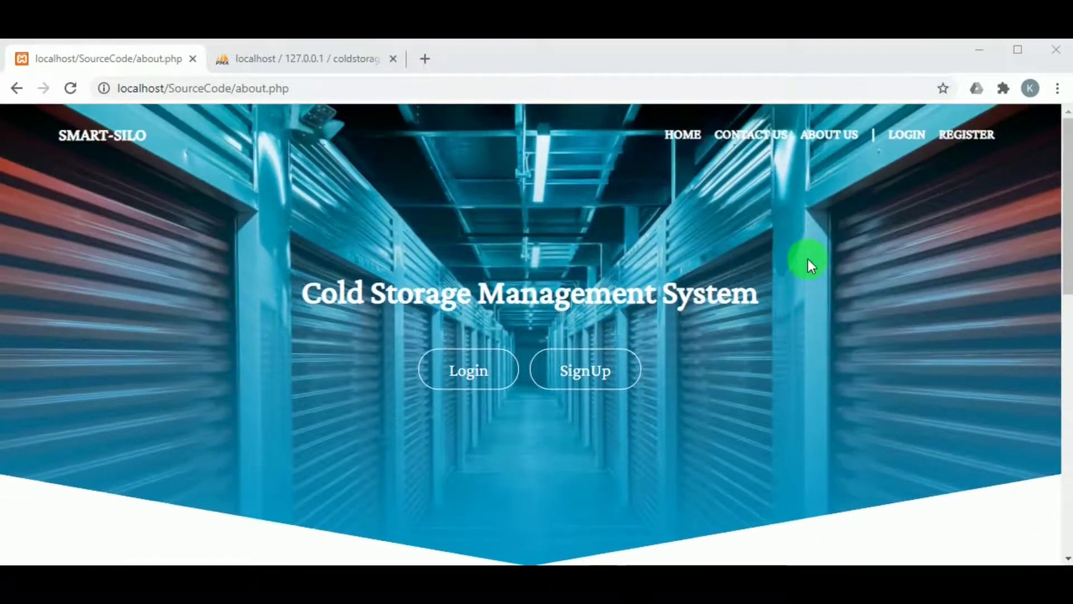
{"action": "scroll", "coordinate": [718, 274], "scroll_direction": "down", "scroll_amount": 9}
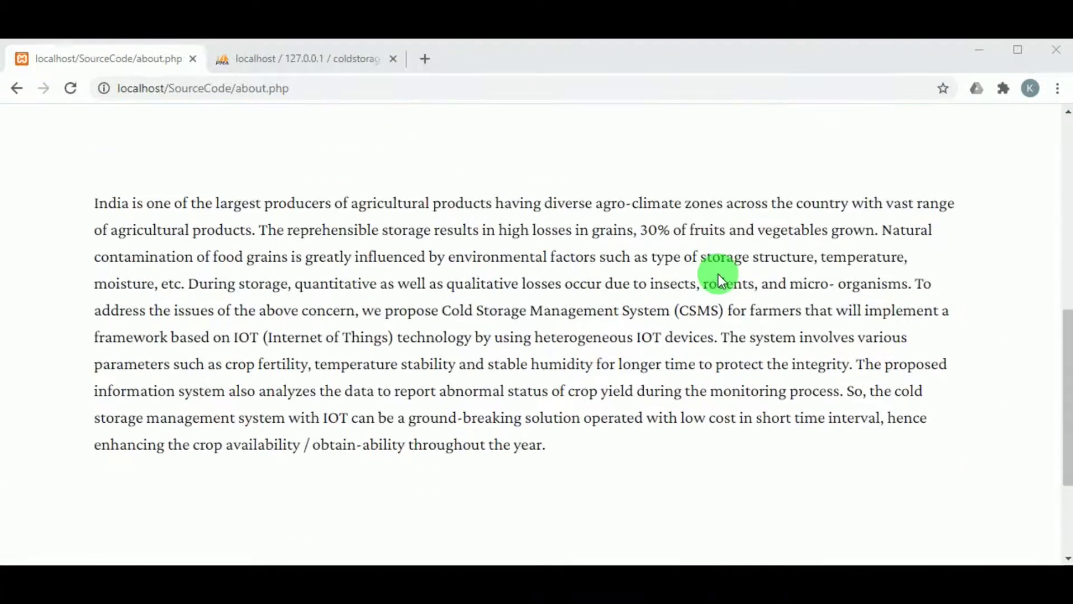
{"action": "scroll", "coordinate": [719, 275], "scroll_direction": "up", "scroll_amount": 2}
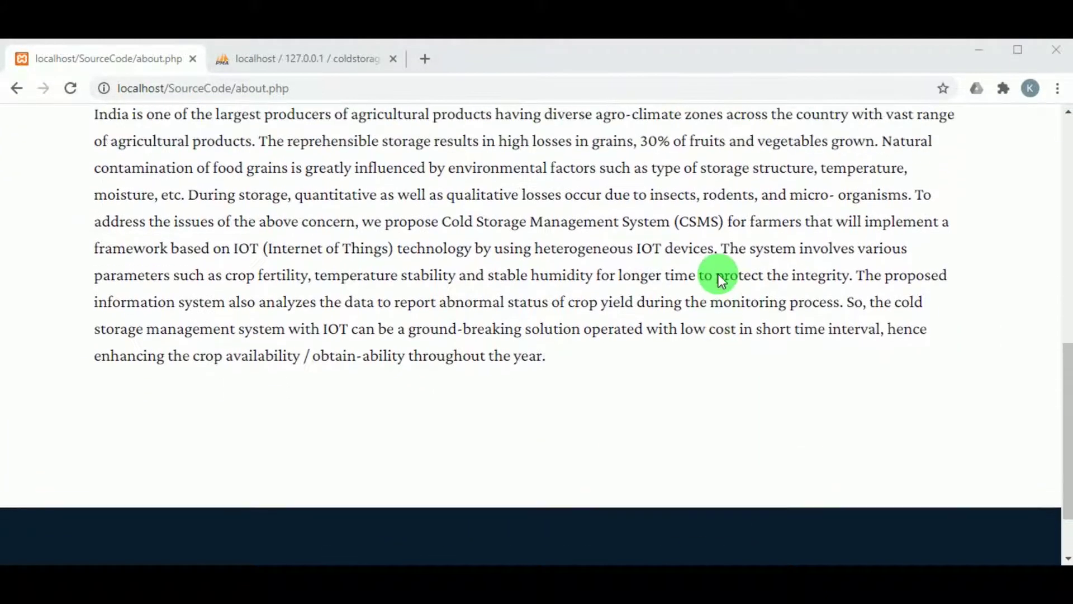
{"action": "scroll", "coordinate": [719, 274], "scroll_direction": "up", "scroll_amount": 10}
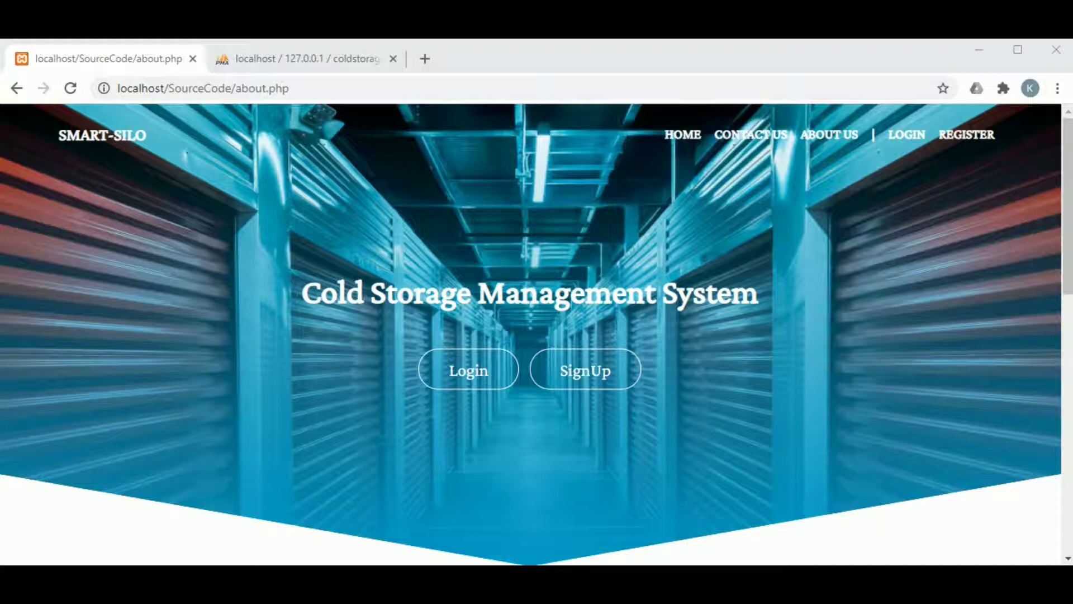
Go to the Contact Us page and follow its footer Admin Login link.
{"action": "left_click", "coordinate": [729, 139]}
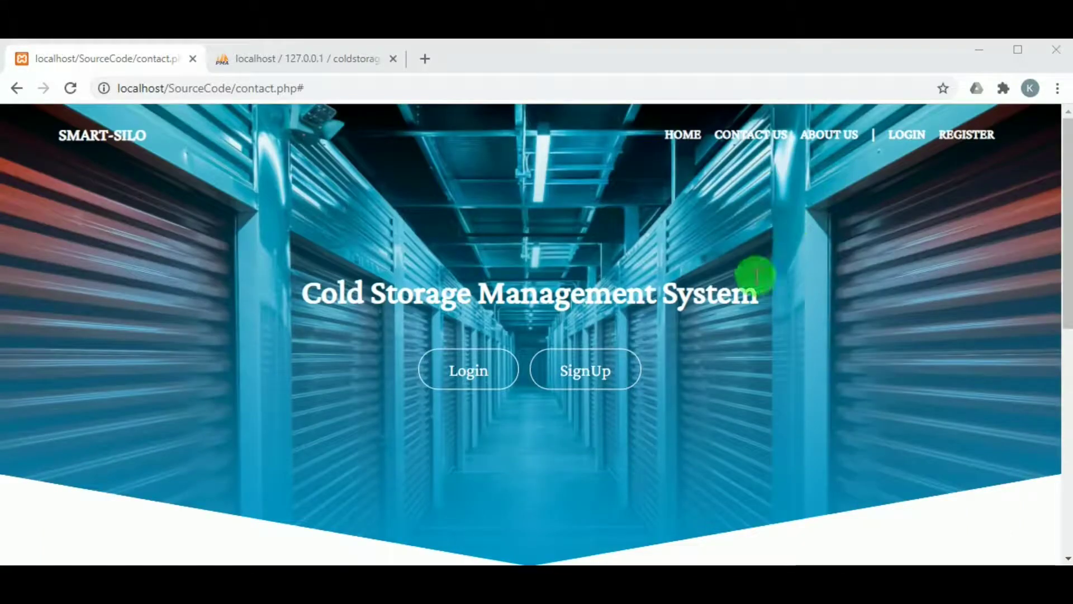
{"action": "scroll", "coordinate": [736, 337], "scroll_direction": "down", "scroll_amount": 3}
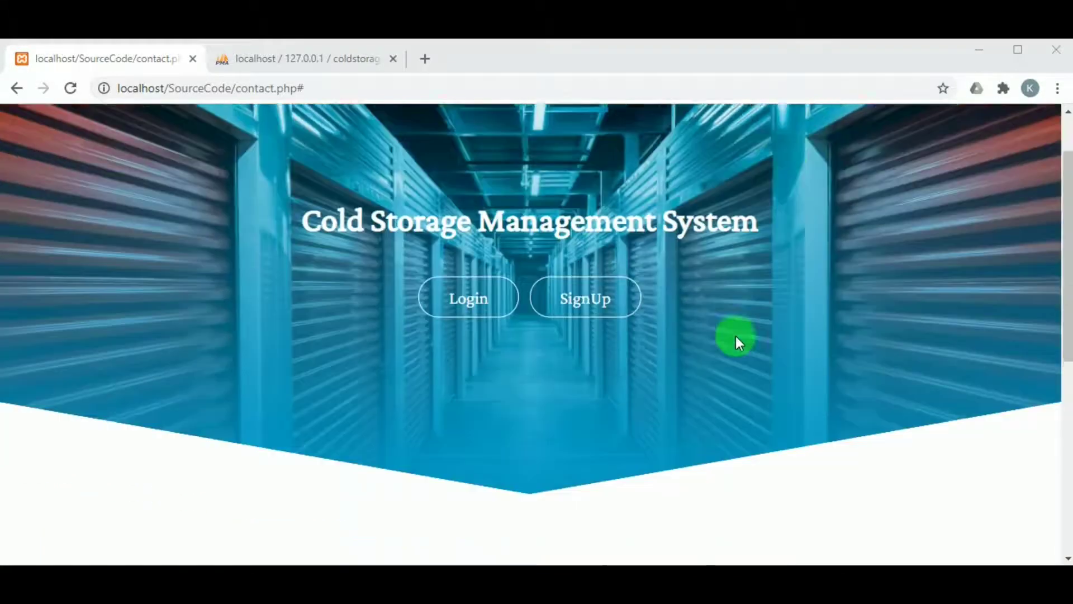
{"action": "scroll", "coordinate": [735, 337], "scroll_direction": "down", "scroll_amount": 5}
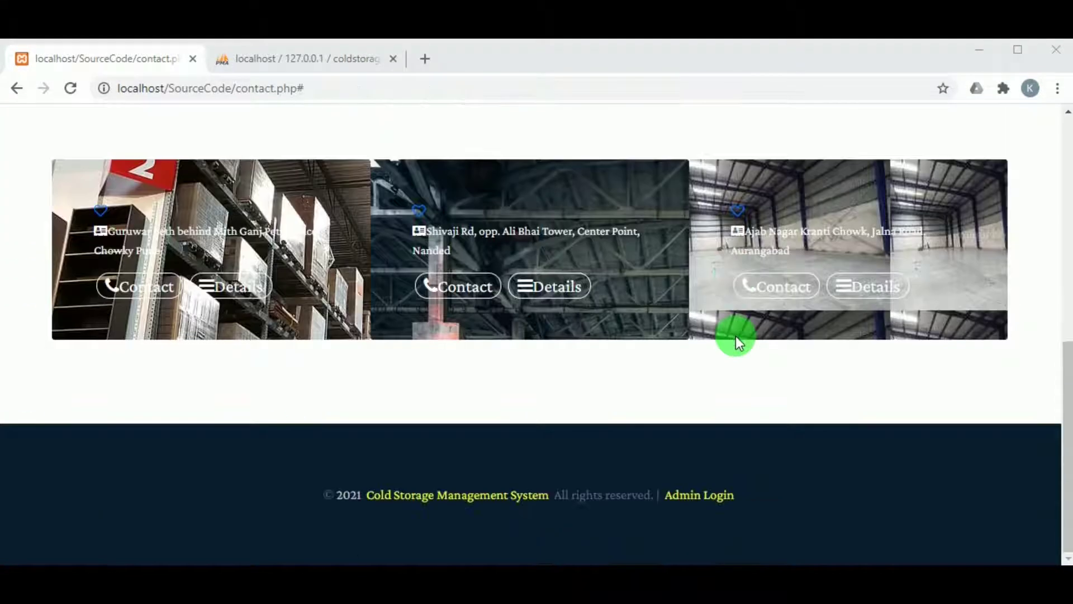
{"action": "left_click", "coordinate": [699, 494]}
Log in with the saved admin login ID and the admin password, then scroll the dashboard.
{"action": "scroll", "coordinate": [354, 450], "scroll_direction": "down", "scroll_amount": 3}
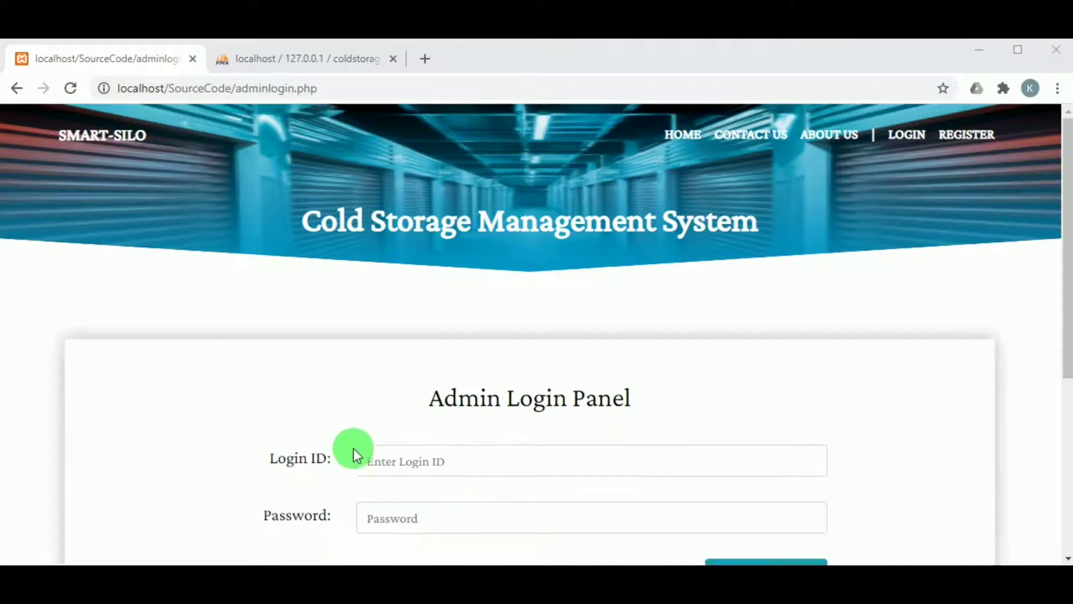
{"action": "left_click", "coordinate": [413, 290]}
{"action": "left_click", "coordinate": [386, 365]}
{"action": "double_click", "coordinate": [387, 295]}
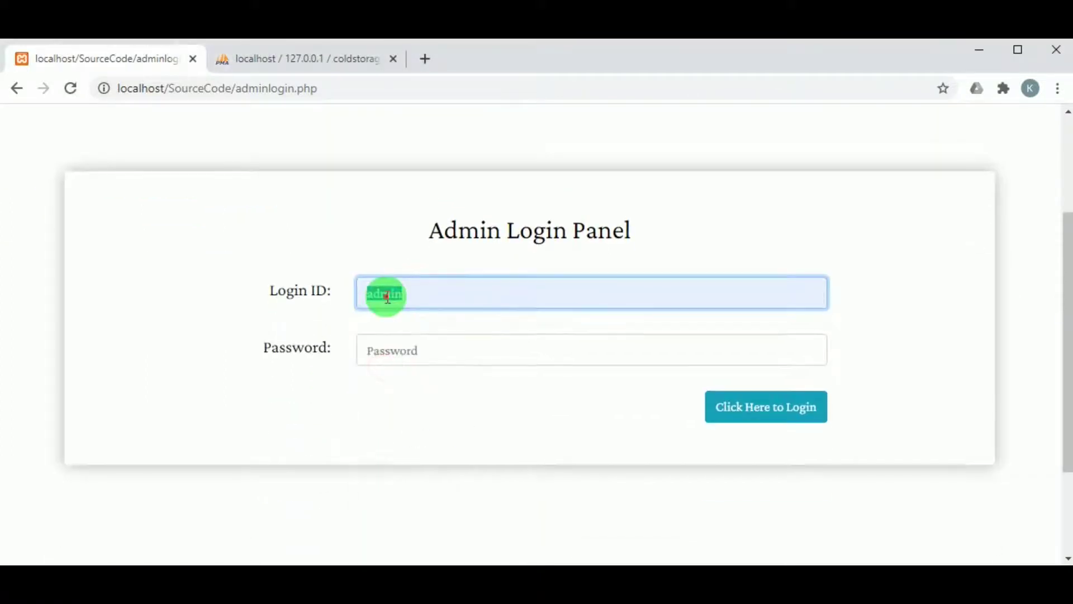
{"action": "left_click", "coordinate": [386, 356]}
{"action": "type", "text": "admin"}
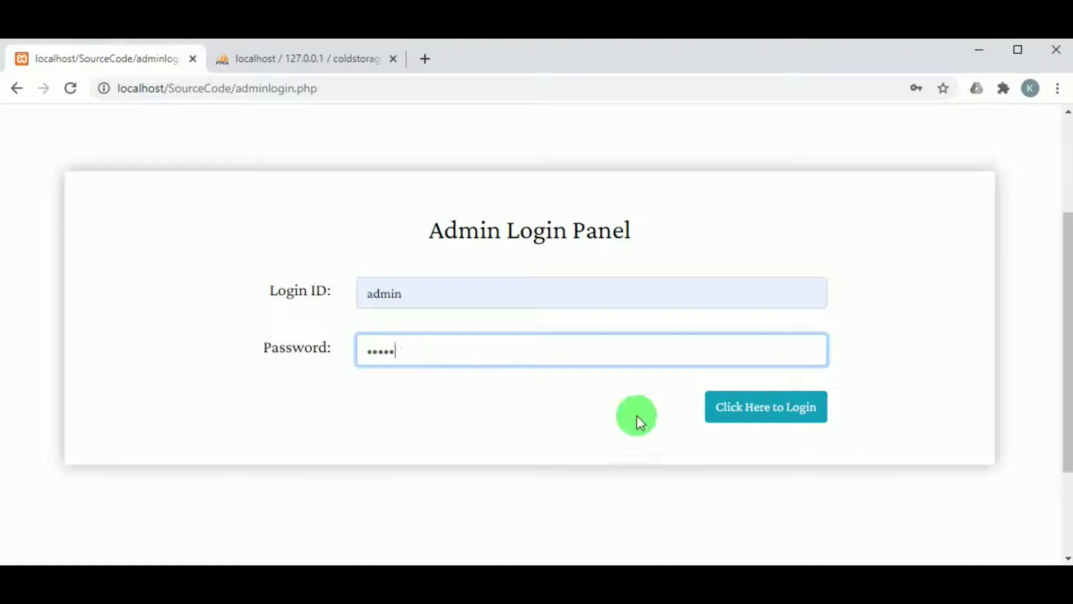
{"action": "left_click", "coordinate": [732, 423]}
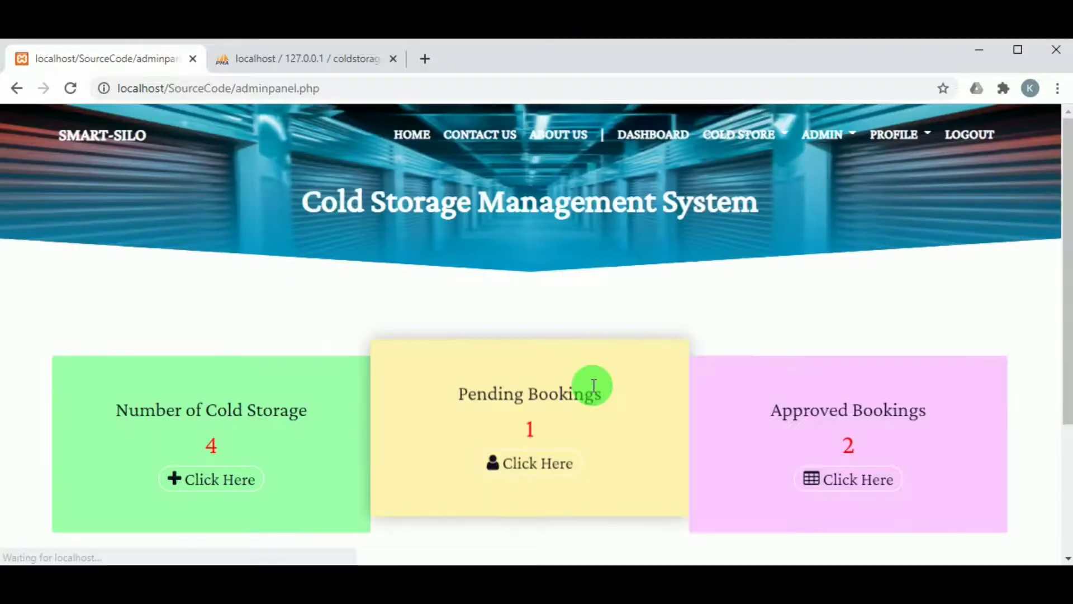
{"action": "scroll", "coordinate": [566, 385], "scroll_direction": "down", "scroll_amount": 3}
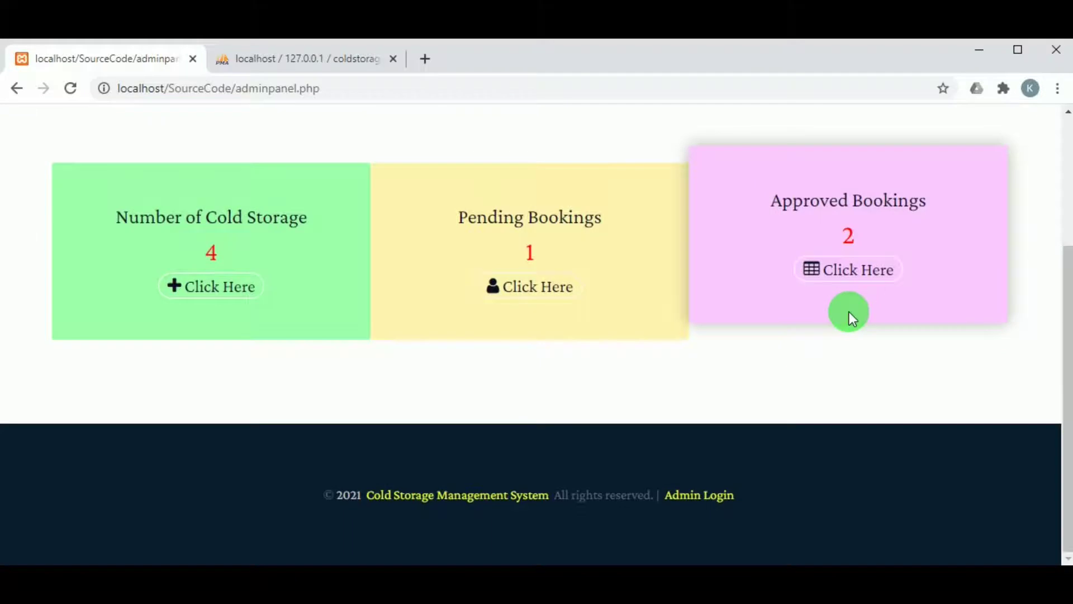
{"action": "scroll", "coordinate": [849, 311], "scroll_direction": "up", "scroll_amount": 3}
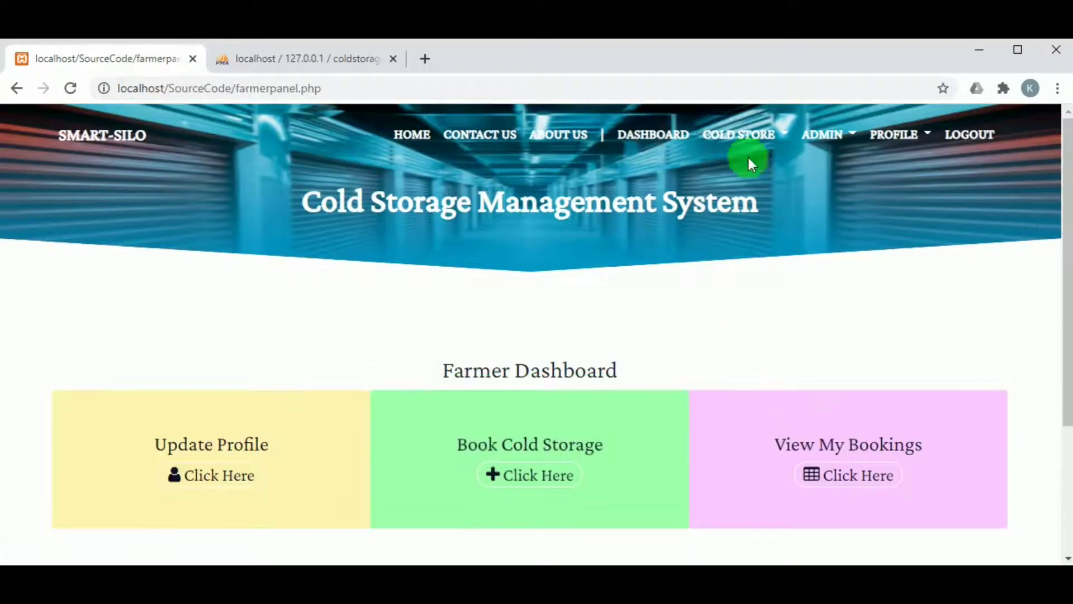
Browse the COLD STORE, ADMIN and PROFILE menus, visiting My Profile and Change Password.
{"action": "left_click", "coordinate": [739, 141]}
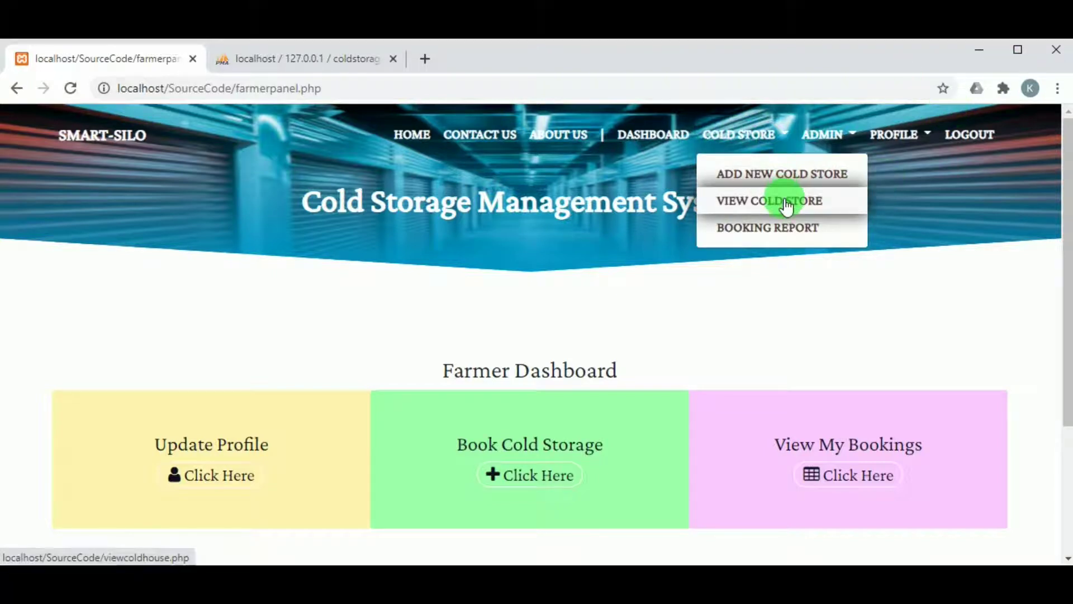
{"action": "left_click", "coordinate": [848, 139]}
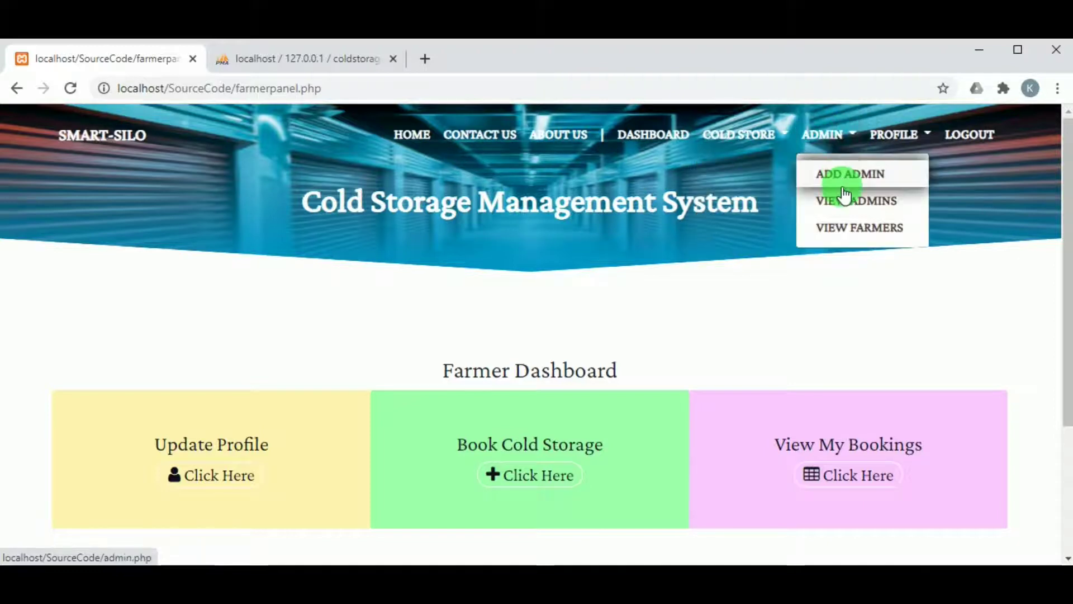
{"action": "left_click", "coordinate": [879, 138]}
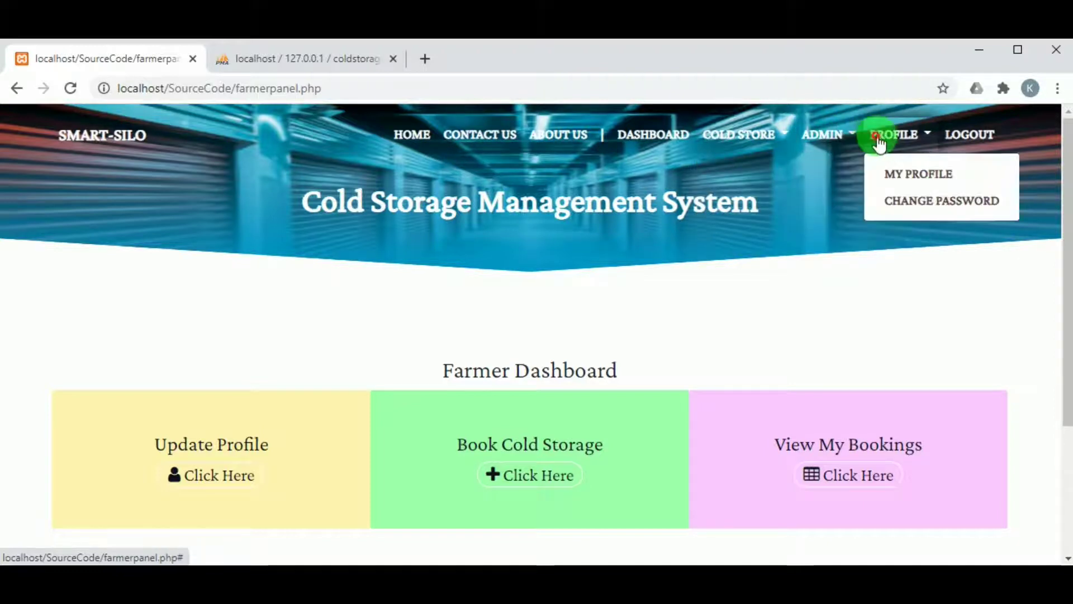
{"action": "left_click", "coordinate": [898, 178]}
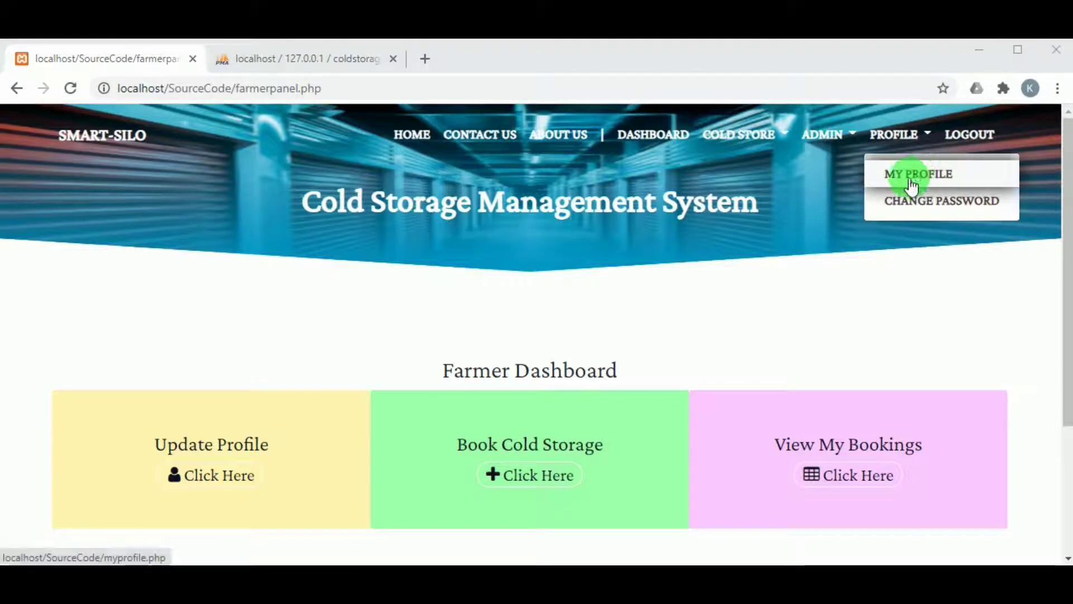
{"action": "left_click", "coordinate": [914, 199]}
{"action": "scroll", "coordinate": [525, 442], "scroll_direction": "down", "scroll_amount": 3}
{"action": "scroll", "coordinate": [515, 442], "scroll_direction": "up", "scroll_amount": 3}
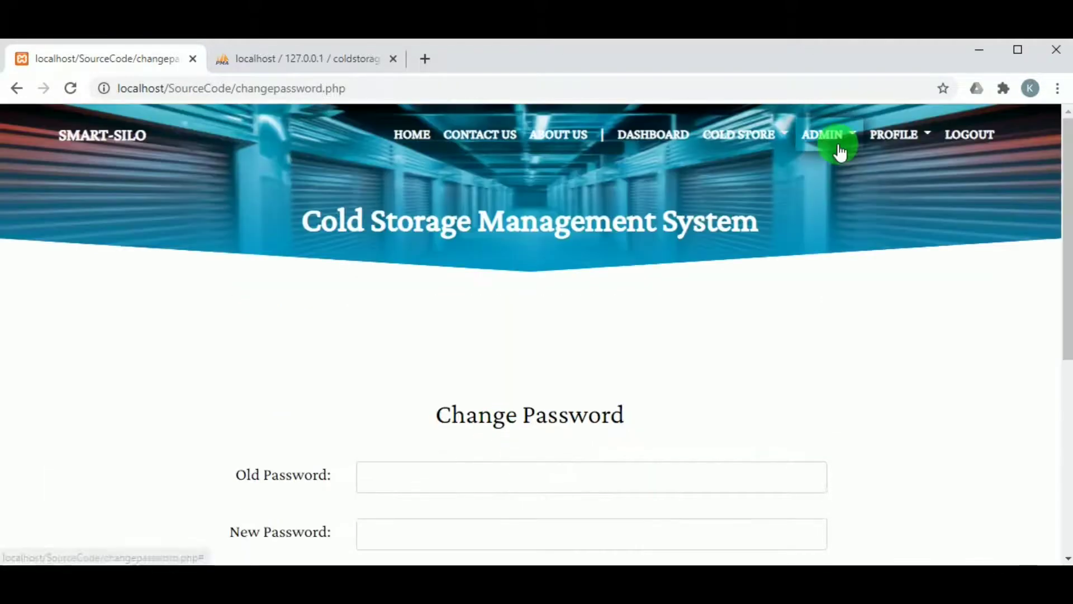
Open the Add Admin form from the ADMIN menu.
{"action": "left_click", "coordinate": [837, 142]}
{"action": "left_click", "coordinate": [840, 178]}
{"action": "scroll", "coordinate": [651, 252], "scroll_direction": "down", "scroll_amount": 5}
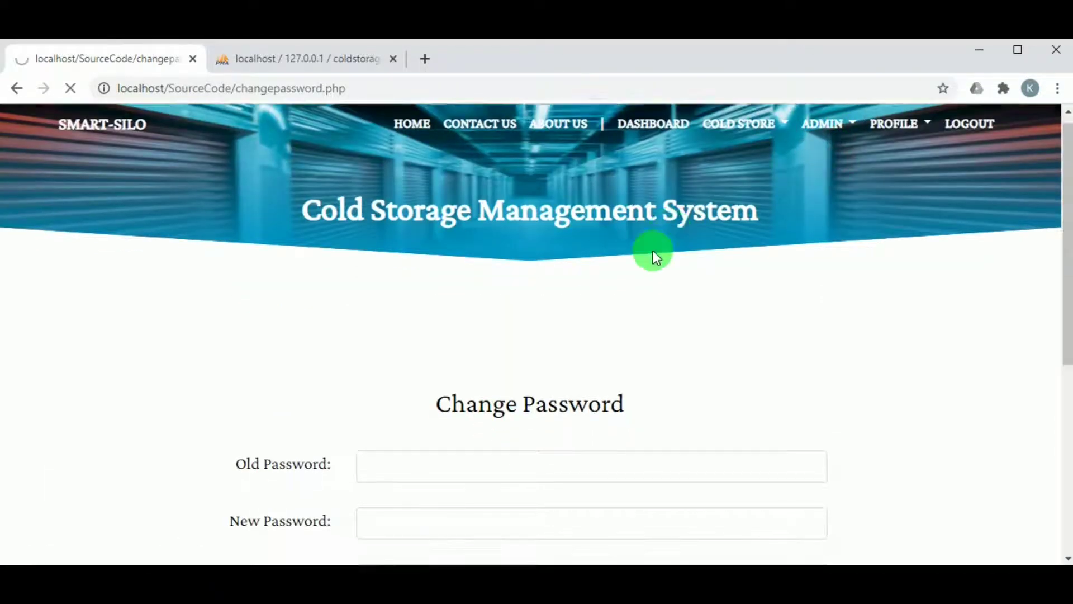
{"action": "scroll", "coordinate": [652, 258], "scroll_direction": "up", "scroll_amount": 5}
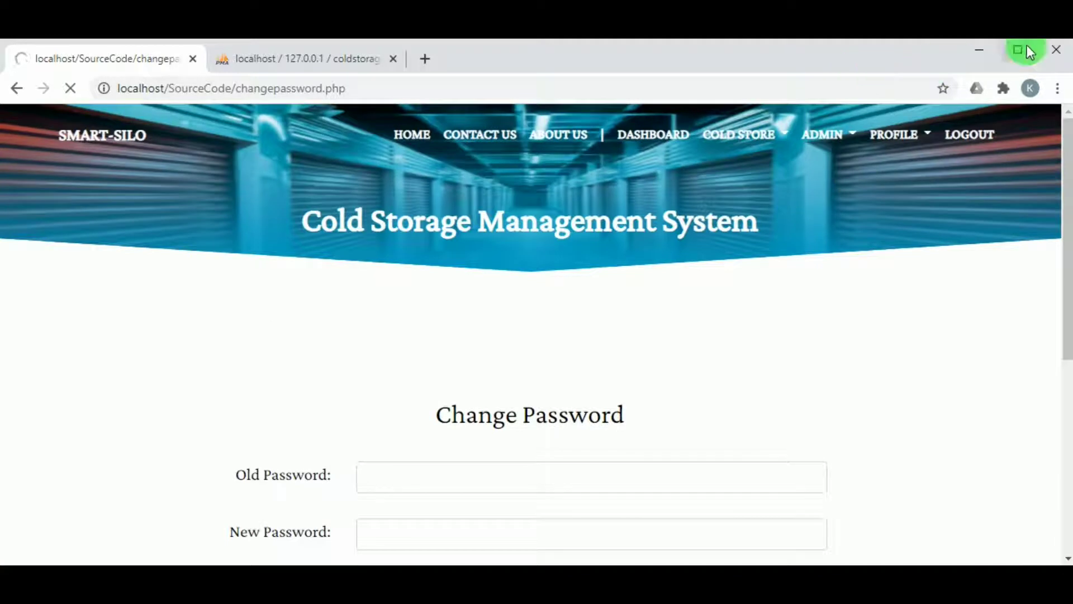
Fill the admin name and login ID from saved entries and paste the password.
{"action": "scroll", "coordinate": [183, 429], "scroll_direction": "down", "scroll_amount": 2}
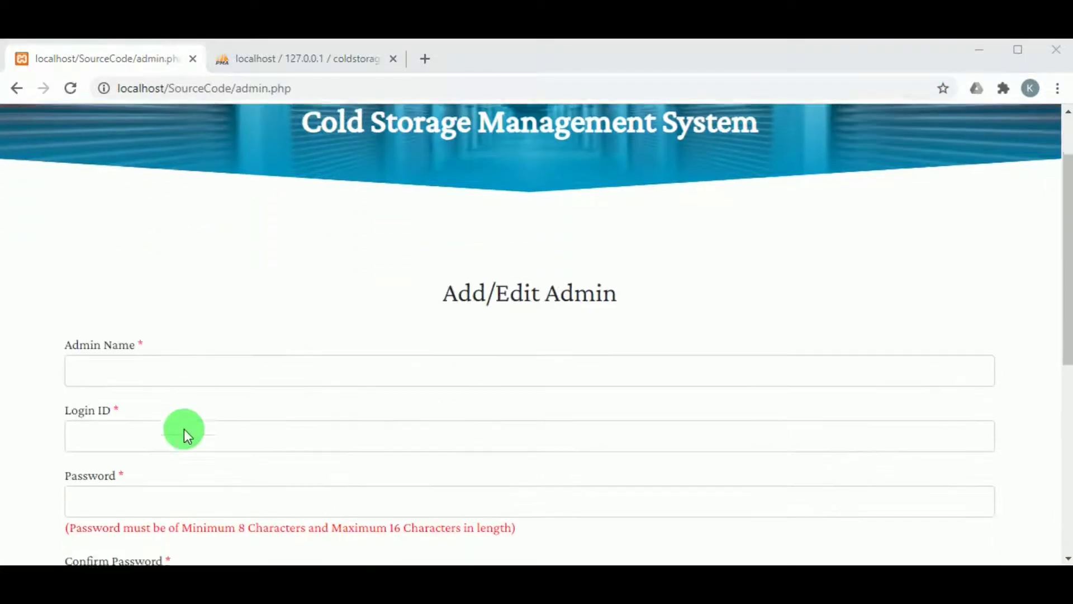
{"action": "left_click", "coordinate": [168, 367]}
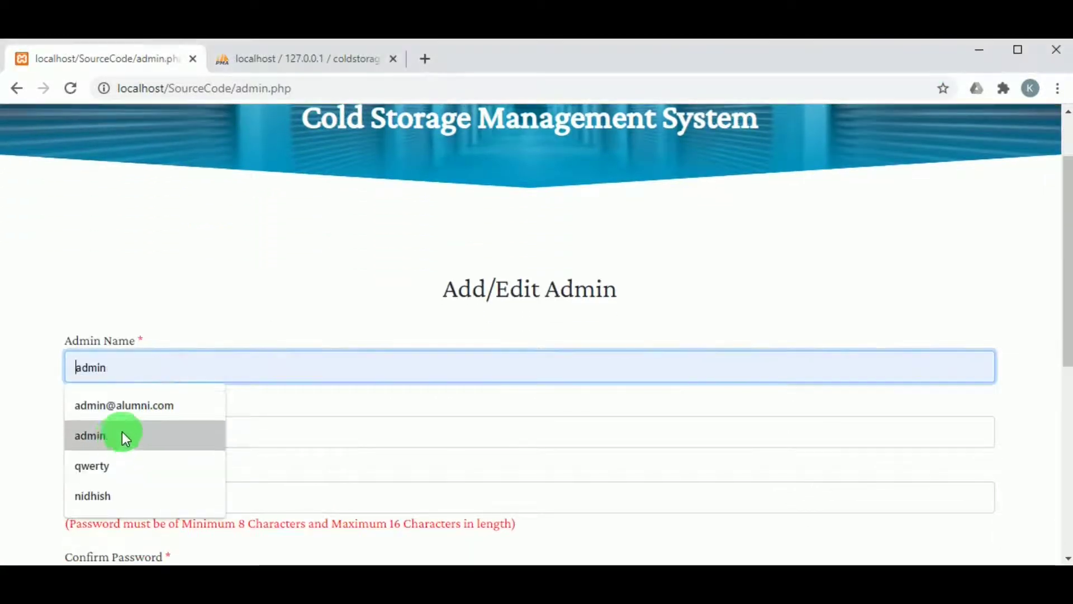
{"action": "left_click", "coordinate": [103, 495]}
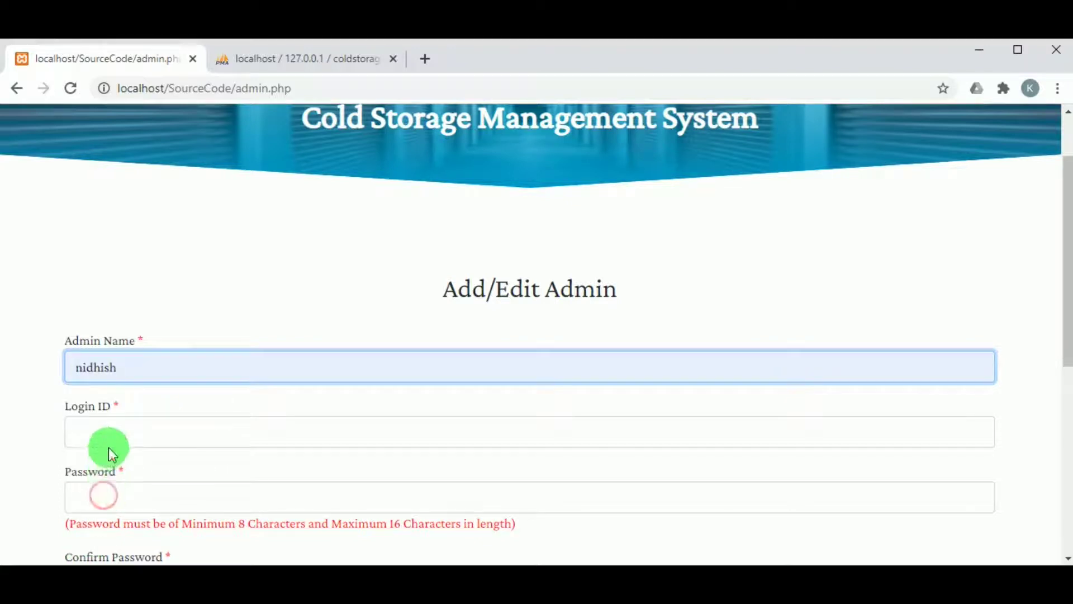
{"action": "left_click", "coordinate": [111, 430]}
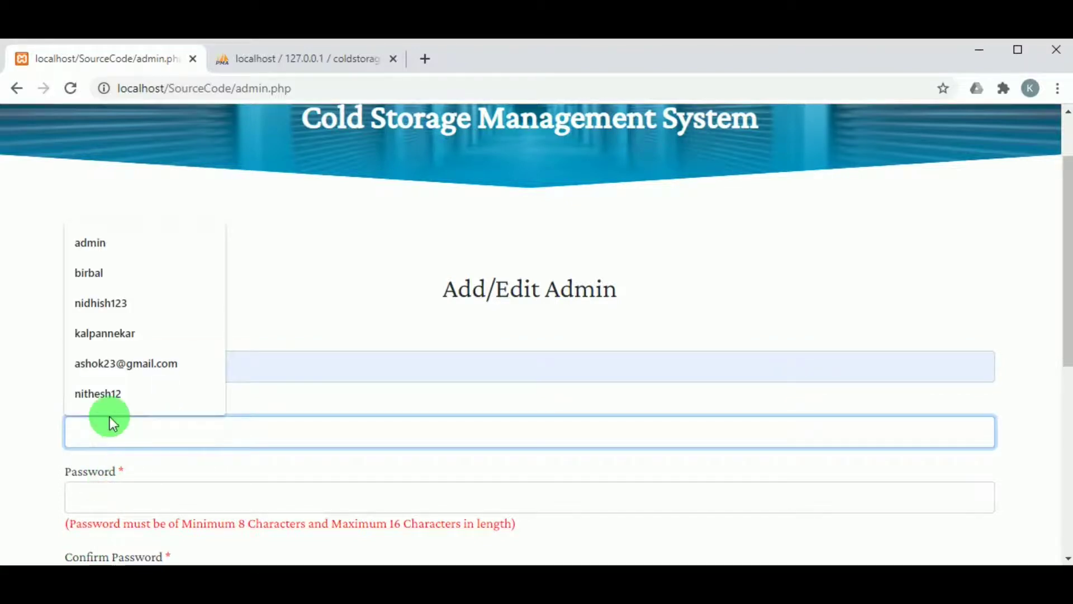
{"action": "left_click", "coordinate": [95, 302]}
{"action": "scroll", "coordinate": [93, 401], "scroll_direction": "down", "scroll_amount": 1}
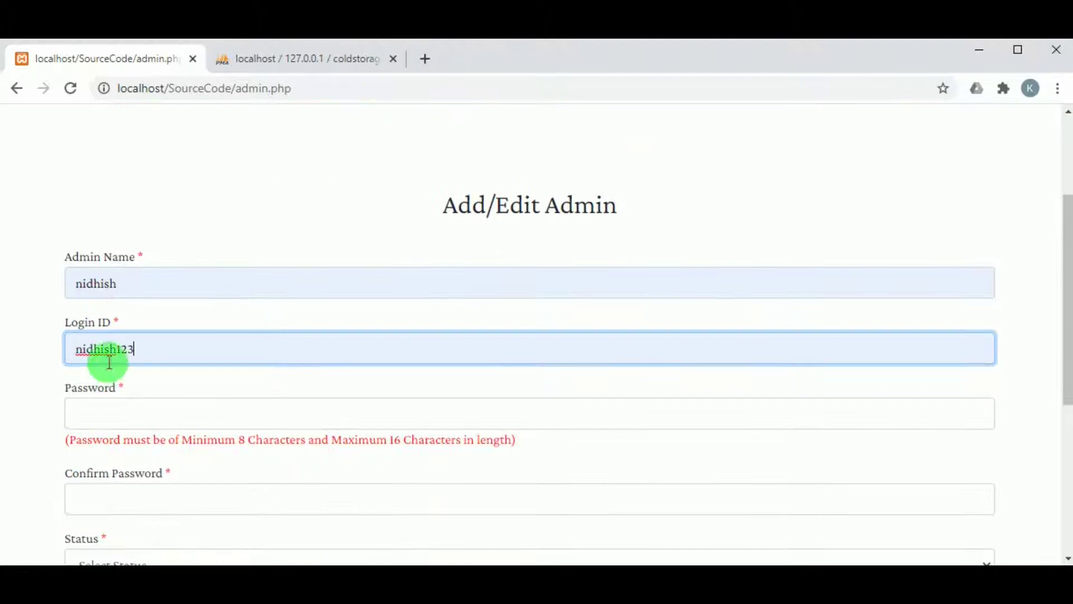
{"action": "double_click", "coordinate": [116, 343]}
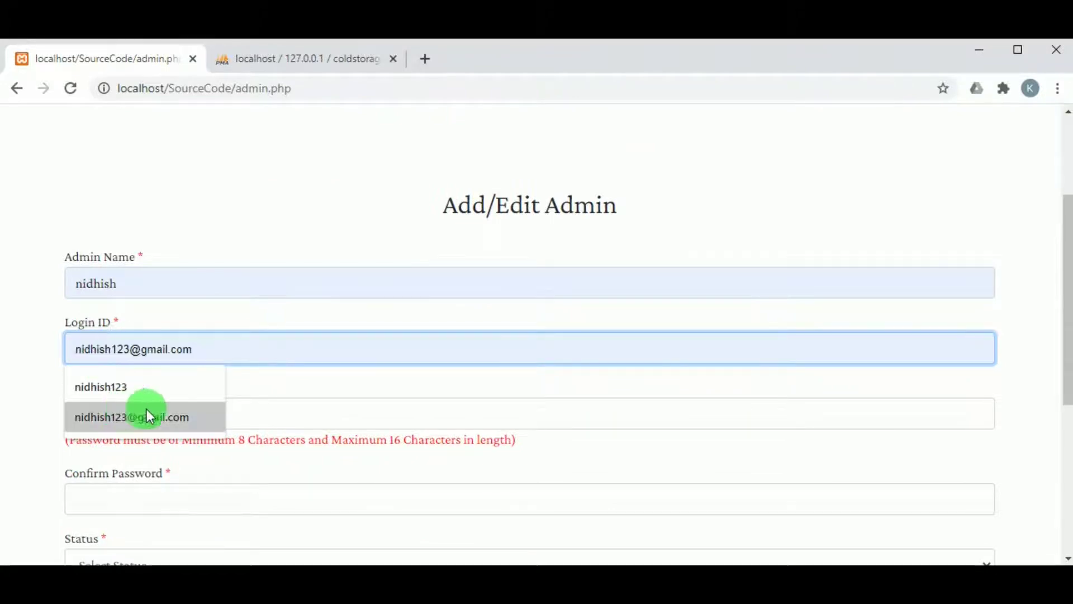
{"action": "left_click", "coordinate": [296, 444]}
{"action": "left_click", "coordinate": [173, 405]}
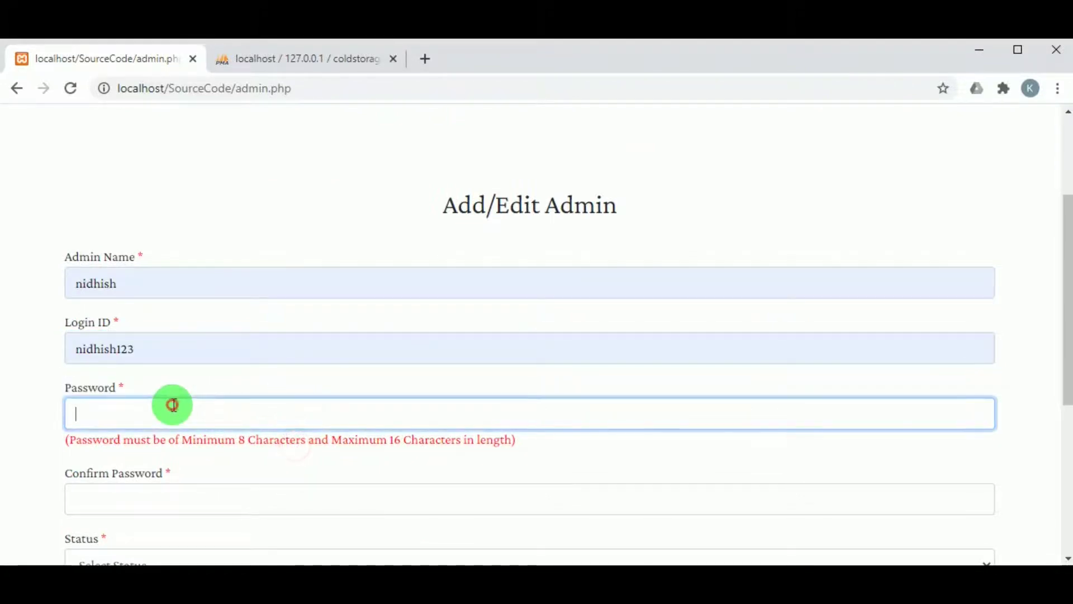
{"action": "key", "text": "ctrl+v"}
Confirm the password, set Status to Active and submit the admin record.
{"action": "scroll", "coordinate": [173, 405], "scroll_direction": "down", "scroll_amount": 6}
{"action": "left_click", "coordinate": [134, 190]}
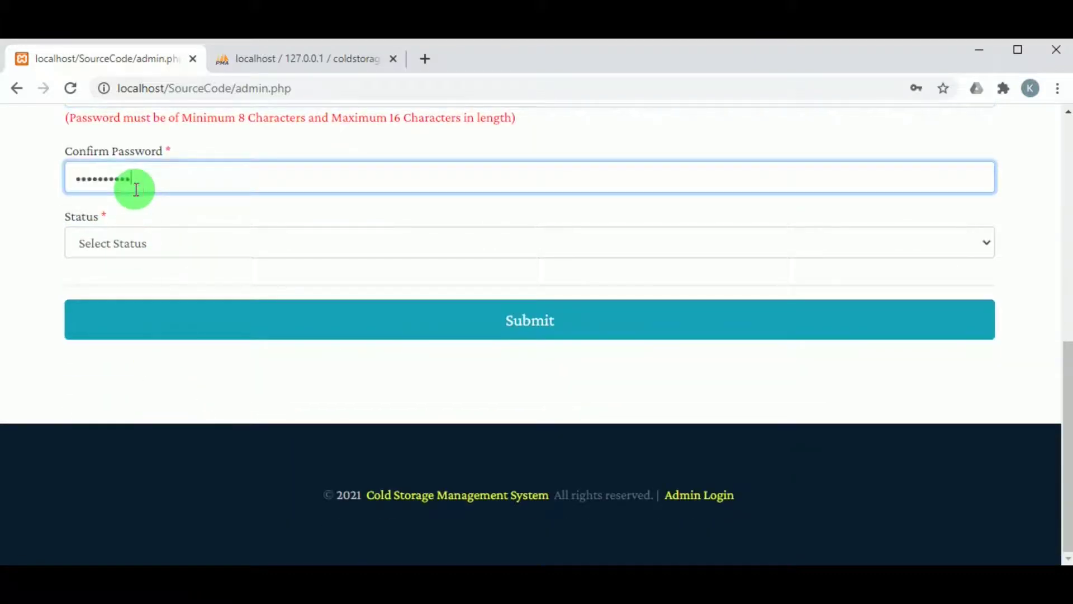
{"action": "left_click", "coordinate": [137, 246]}
{"action": "left_click", "coordinate": [136, 282]}
{"action": "left_click", "coordinate": [434, 328]}
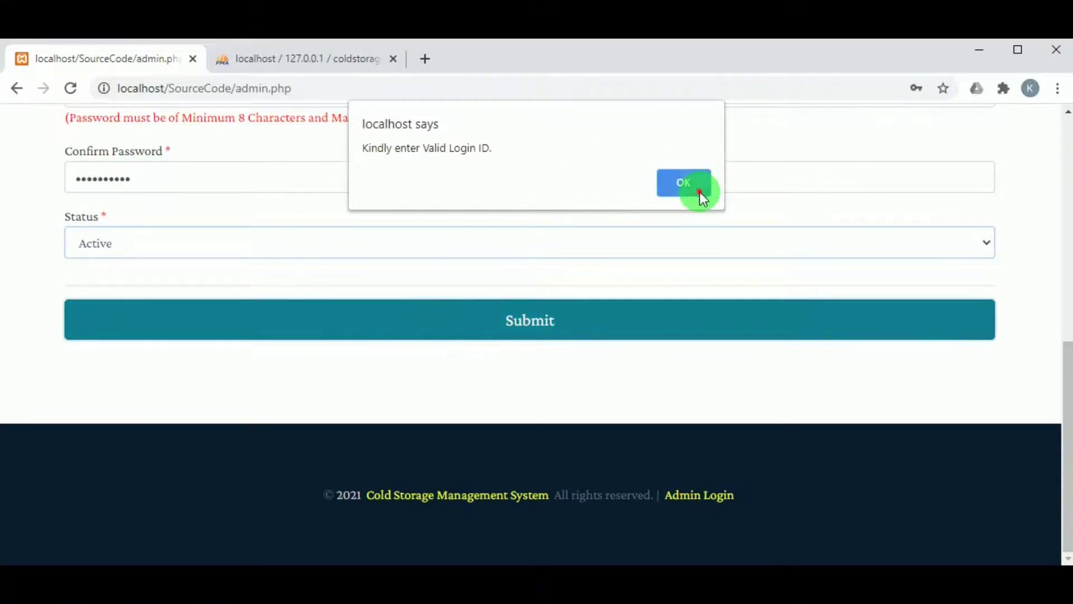
After the invalid login ID warning, change the login ID ending to 'kk' and resubmit.
{"action": "left_click", "coordinate": [699, 193]}
{"action": "scroll", "coordinate": [384, 247], "scroll_direction": "up", "scroll_amount": 1}
{"action": "left_click", "coordinate": [150, 410]}
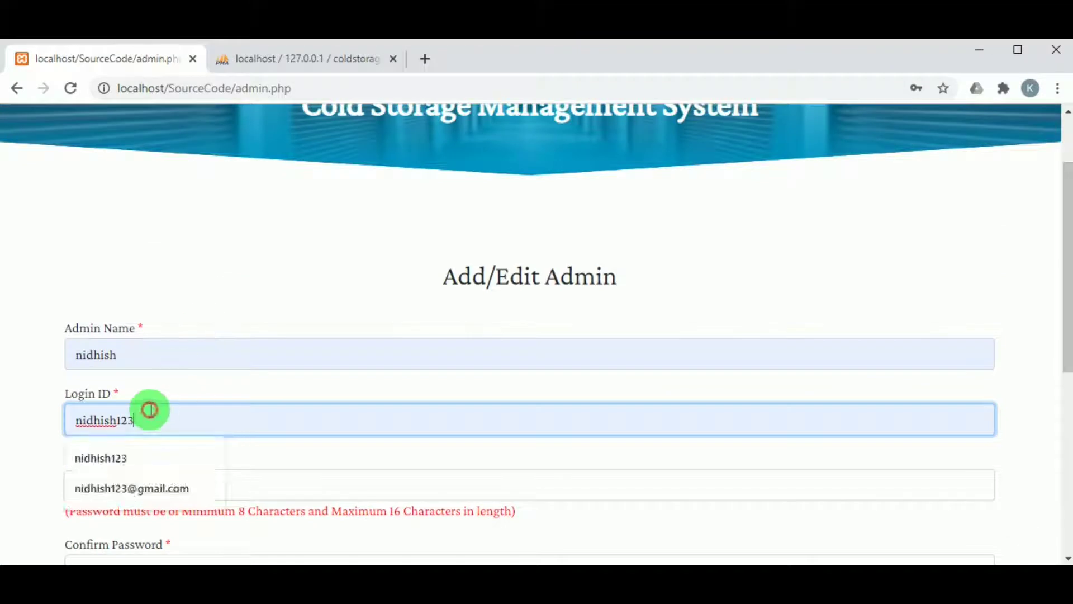
{"action": "key", "text": "BackSpace"}
{"action": "key", "text": "BackSpace"}
{"action": "key", "text": "BackSpace"}
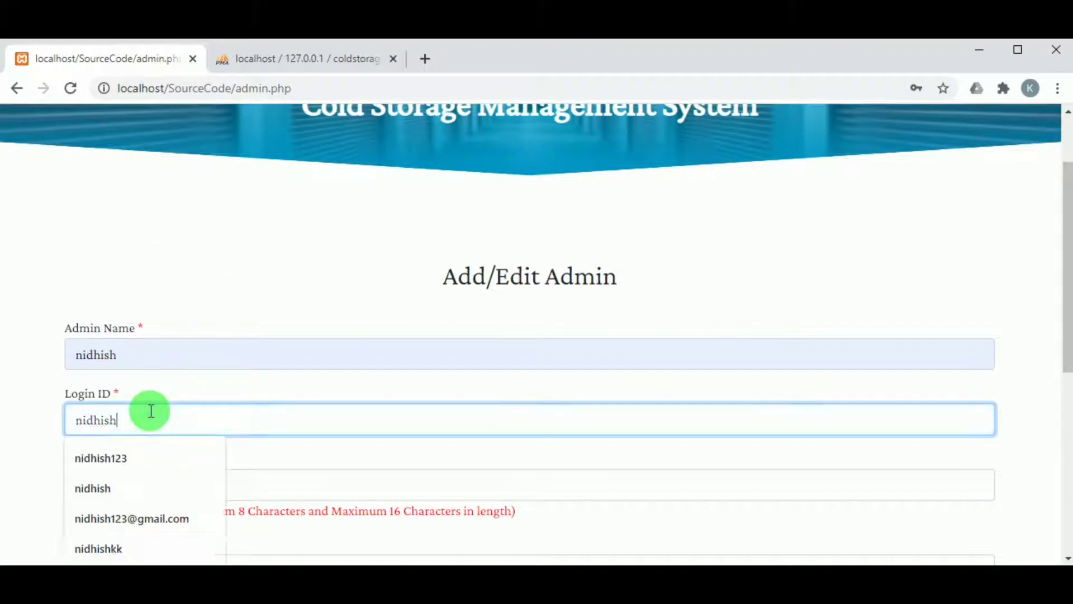
{"action": "type", "text": "kk"}
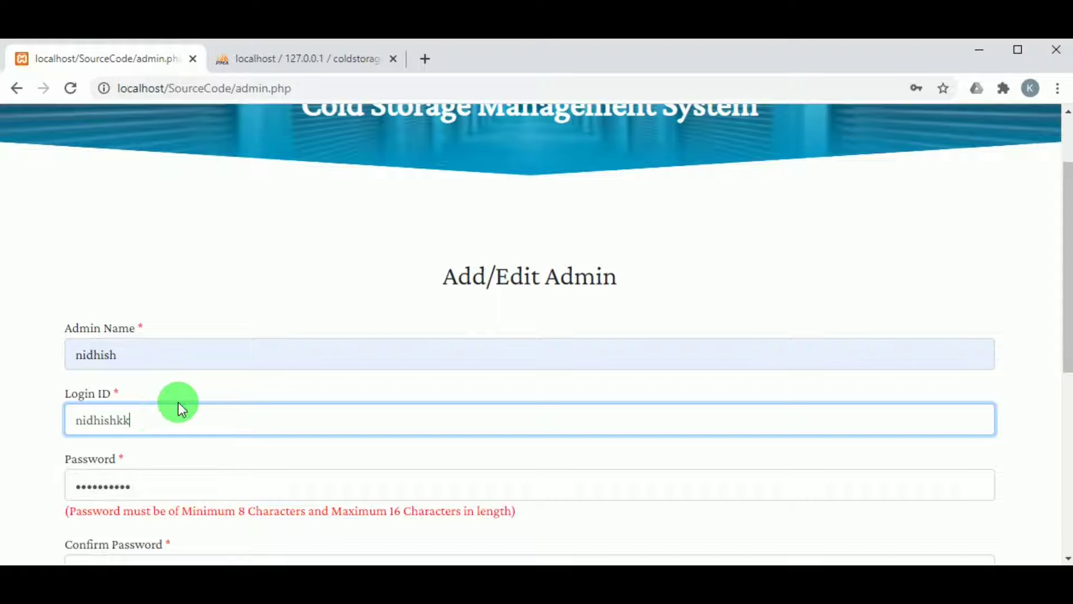
{"action": "scroll", "coordinate": [180, 403], "scroll_direction": "down", "scroll_amount": 4}
{"action": "left_click", "coordinate": [456, 458]}
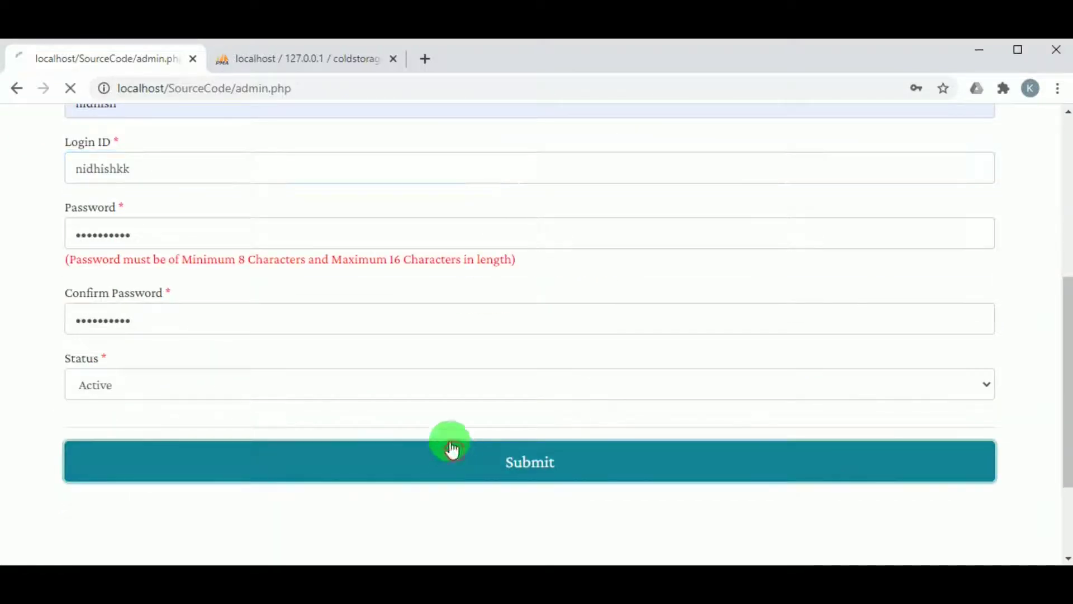
{"action": "left_click", "coordinate": [681, 185]}
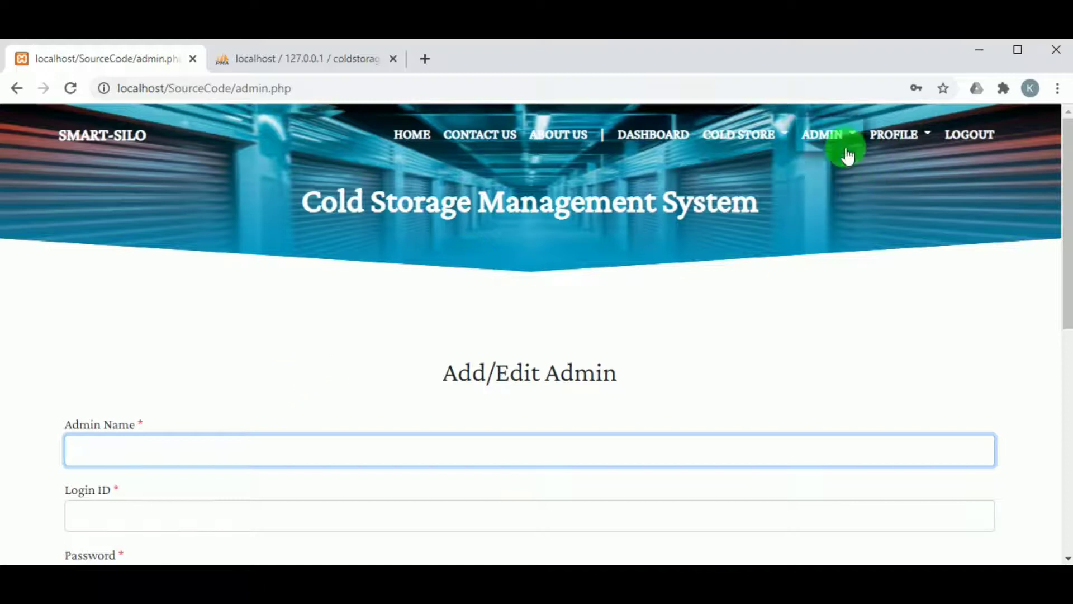
Check the View Admins list, then open VIEW FARMERS from the ADMIN menu.
{"action": "left_click", "coordinate": [841, 138]}
{"action": "left_click", "coordinate": [835, 206]}
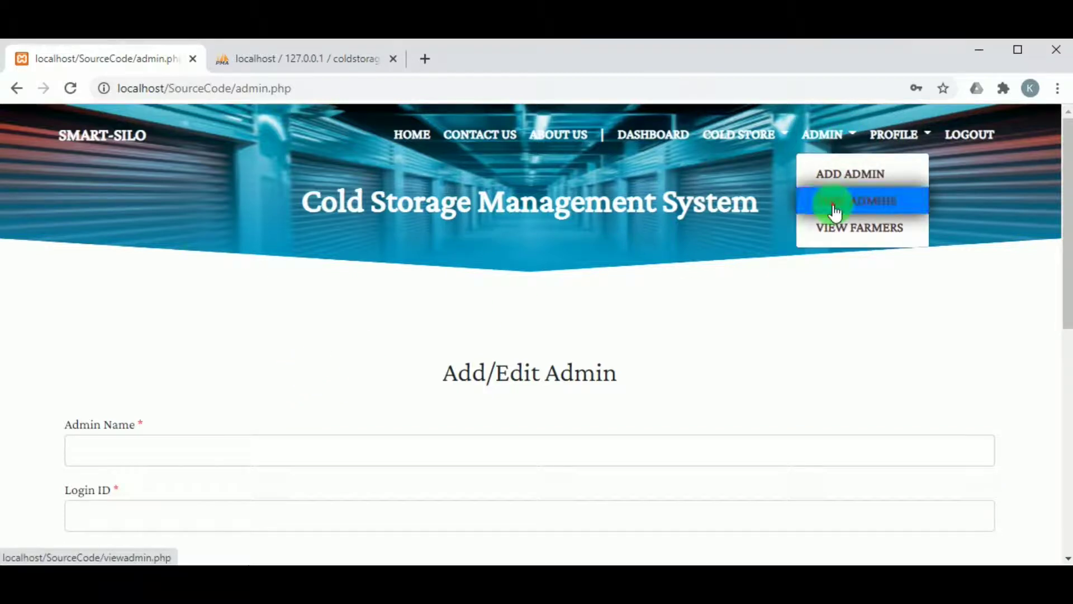
{"action": "scroll", "coordinate": [371, 445], "scroll_direction": "down", "scroll_amount": 1}
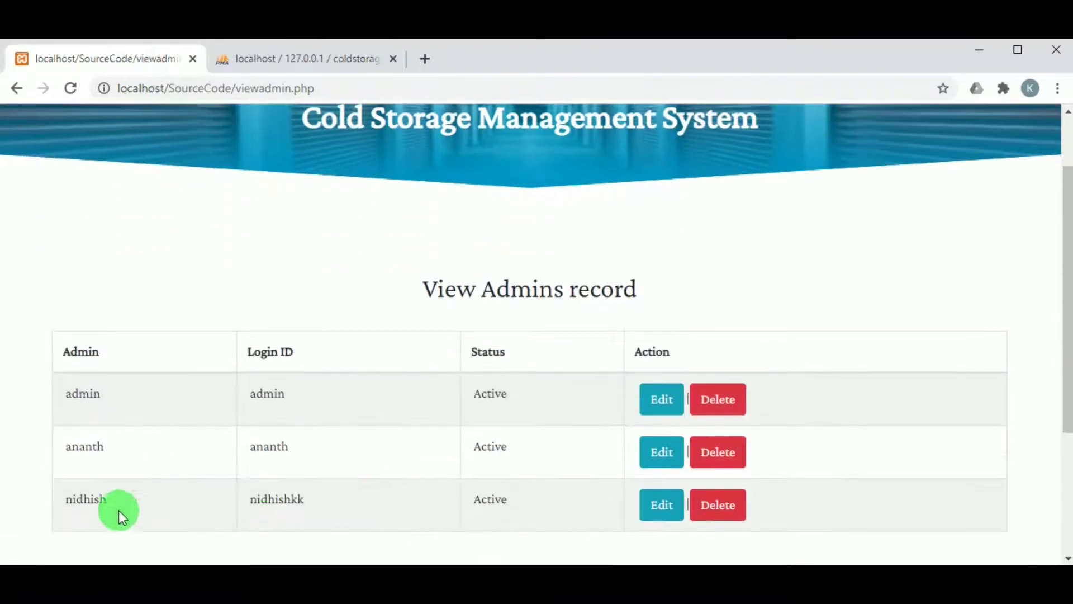
{"action": "scroll", "coordinate": [210, 482], "scroll_direction": "down", "scroll_amount": 1}
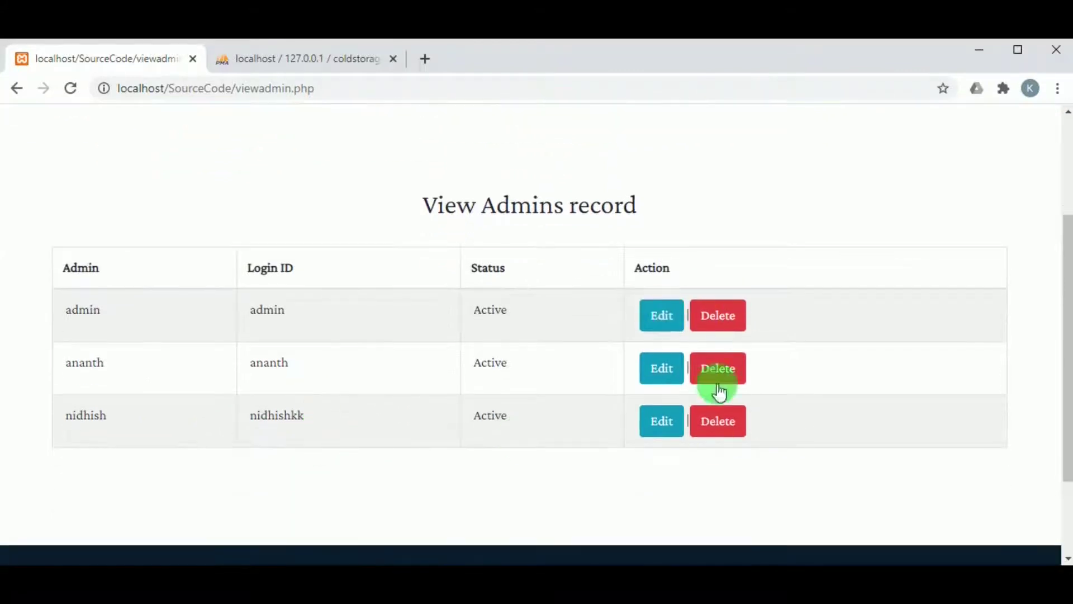
{"action": "scroll", "coordinate": [739, 394], "scroll_direction": "up", "scroll_amount": 2}
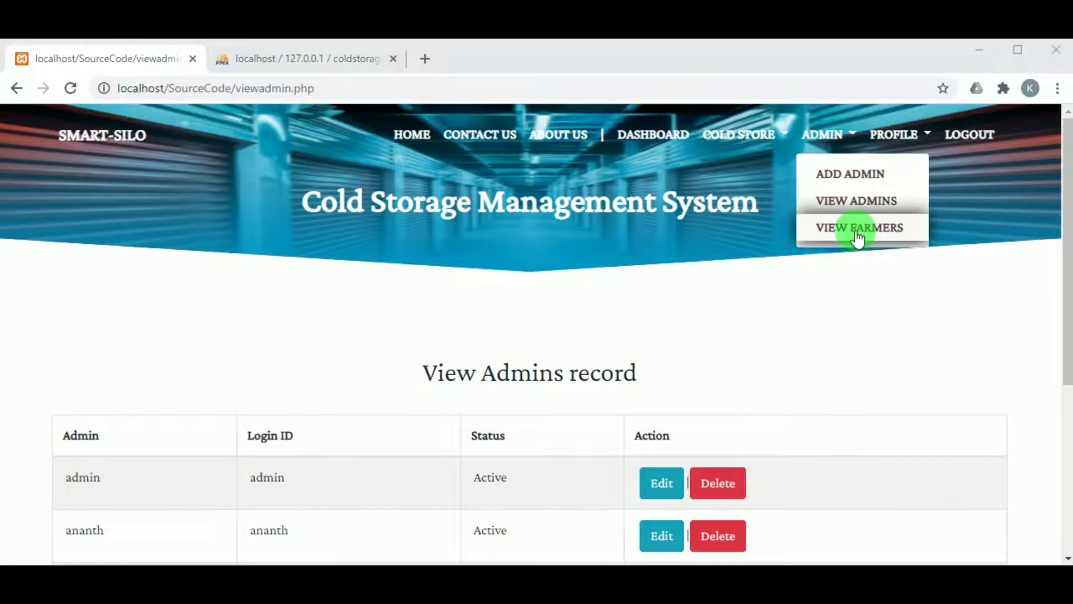
{"action": "left_click", "coordinate": [857, 230]}
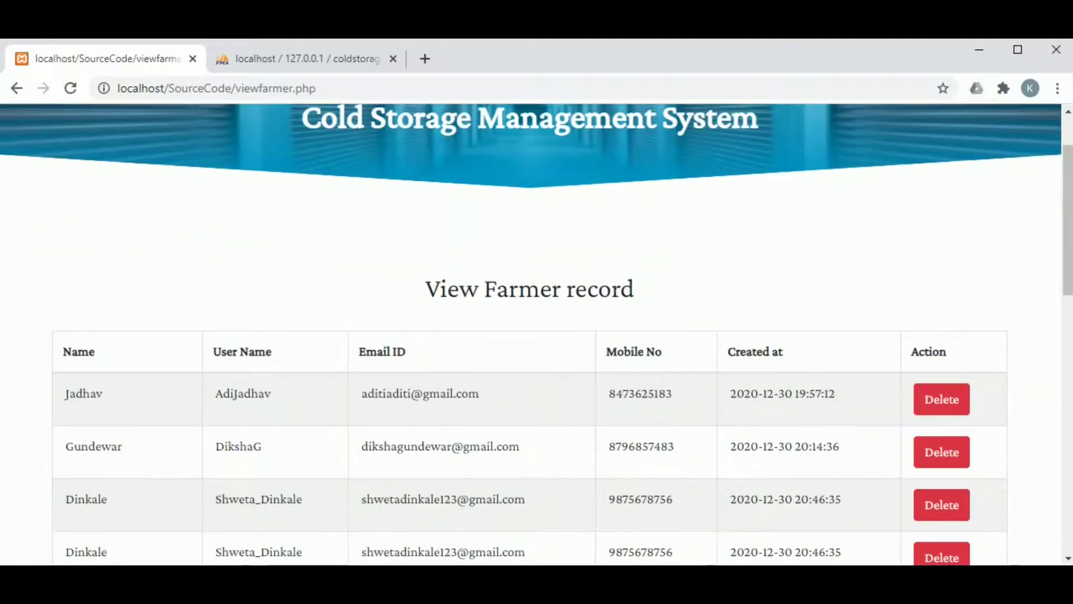
Scroll through the farmer table, then open ADD NEW COLD STORE under COLD STORE.
{"action": "scroll", "coordinate": [424, 351], "scroll_direction": "down", "scroll_amount": 10}
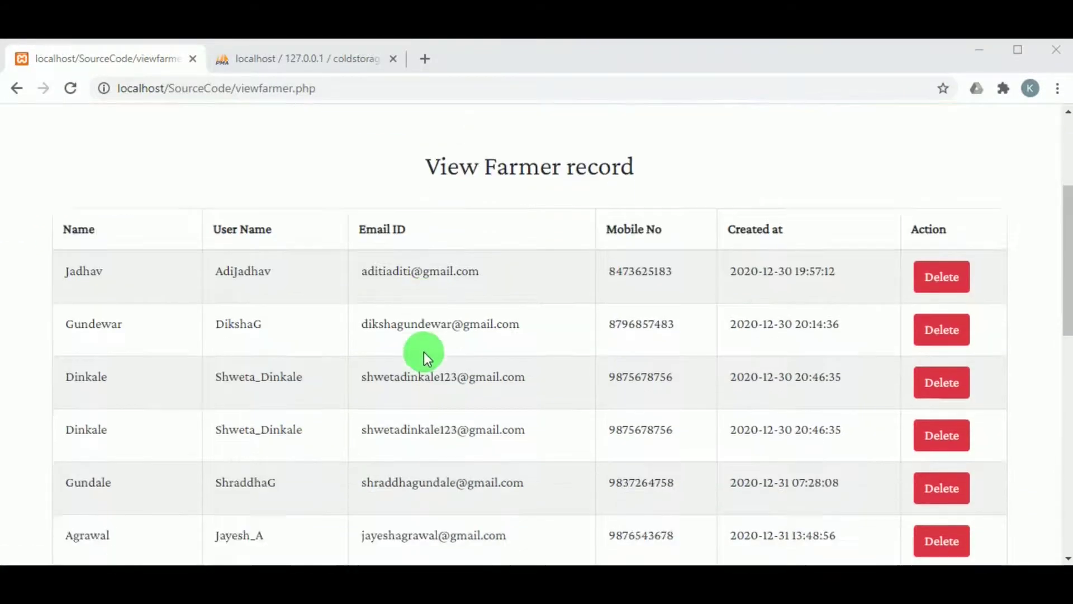
{"action": "scroll", "coordinate": [453, 285], "scroll_direction": "up", "scroll_amount": 10}
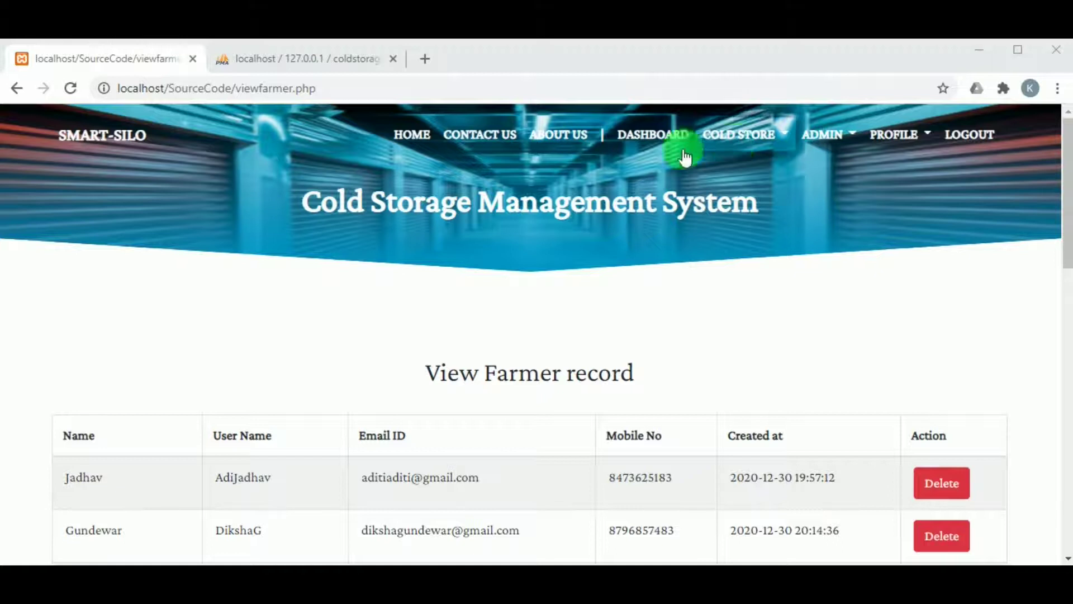
{"action": "left_click", "coordinate": [737, 135]}
{"action": "left_click", "coordinate": [756, 178]}
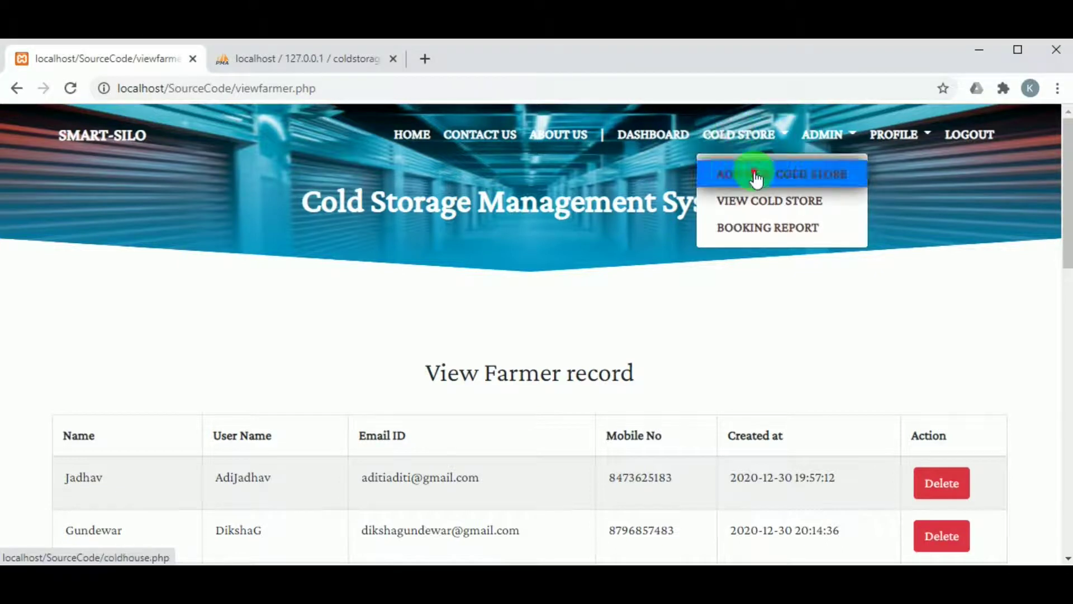
{"action": "scroll", "coordinate": [510, 206], "scroll_direction": "down", "scroll_amount": 2}
{"action": "scroll", "coordinate": [510, 206], "scroll_direction": "down", "scroll_amount": 1}
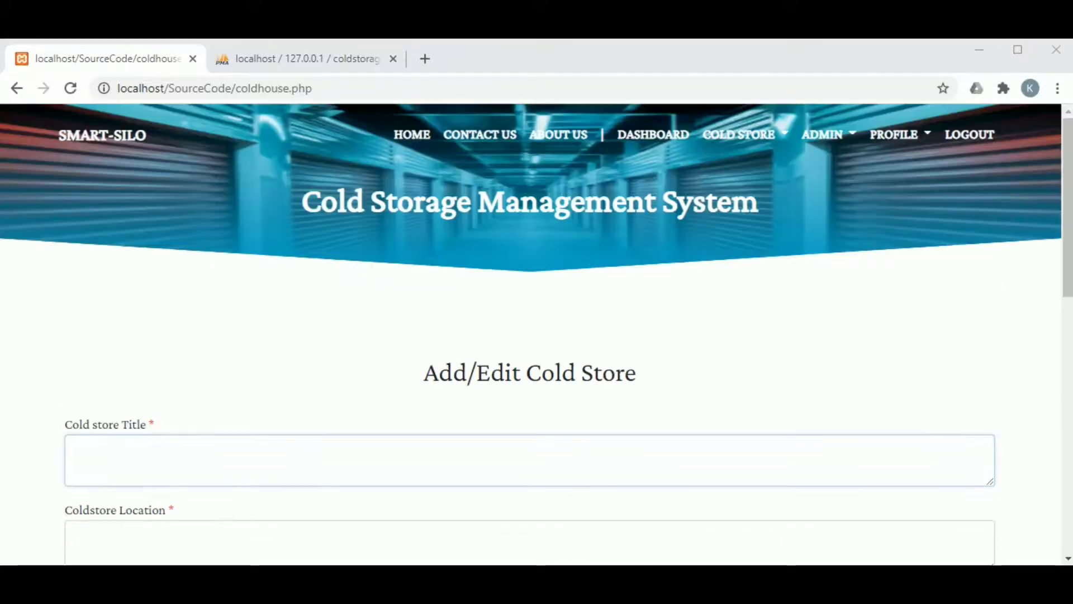
Enter title Agra Vint and location 'Agra', and choose warehouse3.jpg as the icon.
{"action": "scroll", "coordinate": [28, 494], "scroll_direction": "down", "scroll_amount": 3}
{"action": "left_click", "coordinate": [157, 290]}
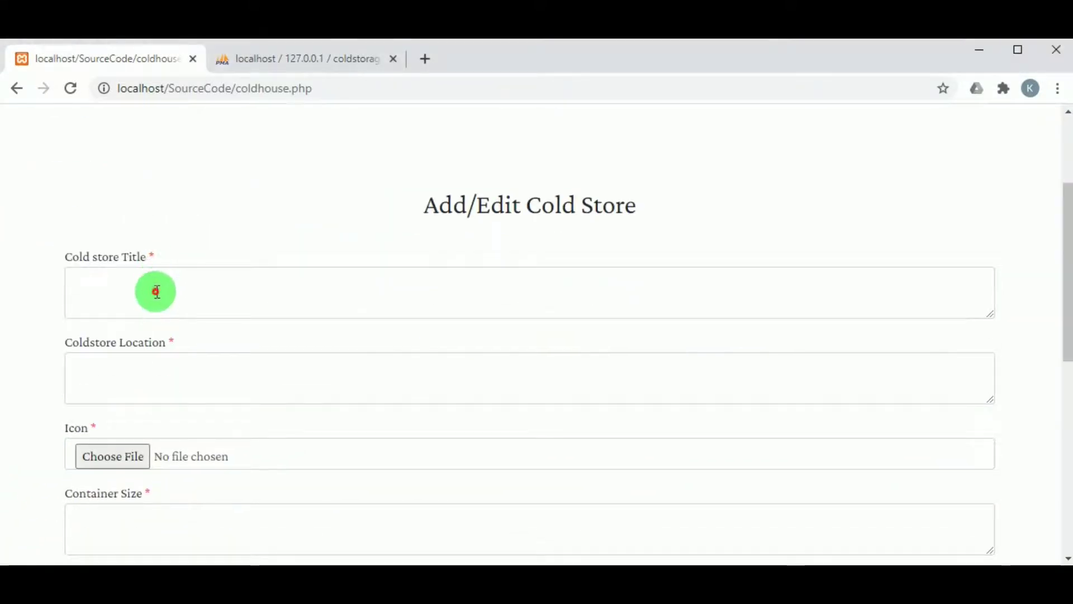
{"action": "type", "text": "Agra Vint"}
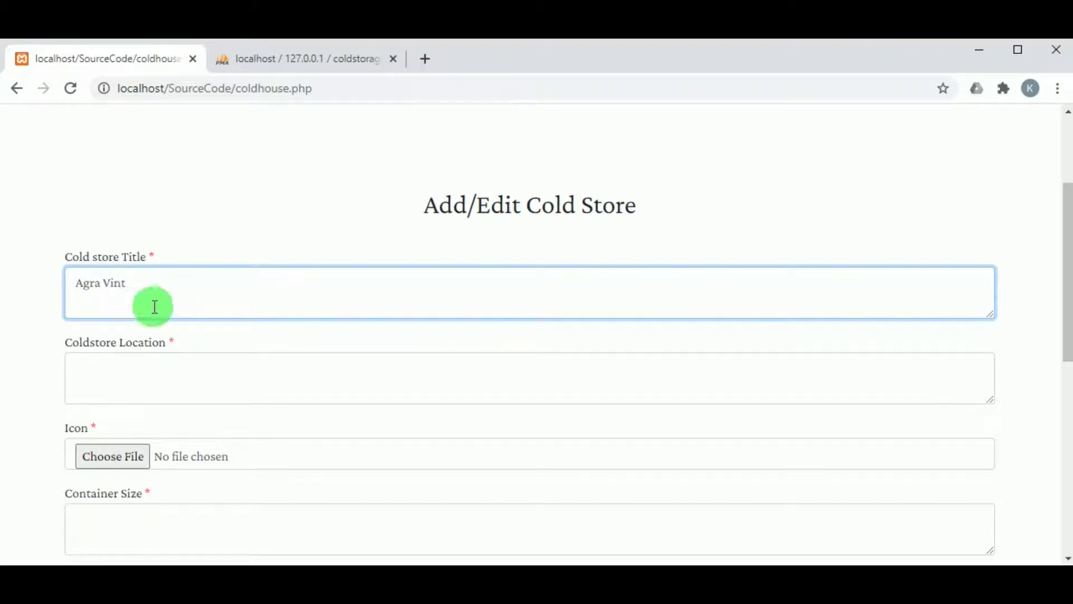
{"action": "left_click", "coordinate": [133, 379]}
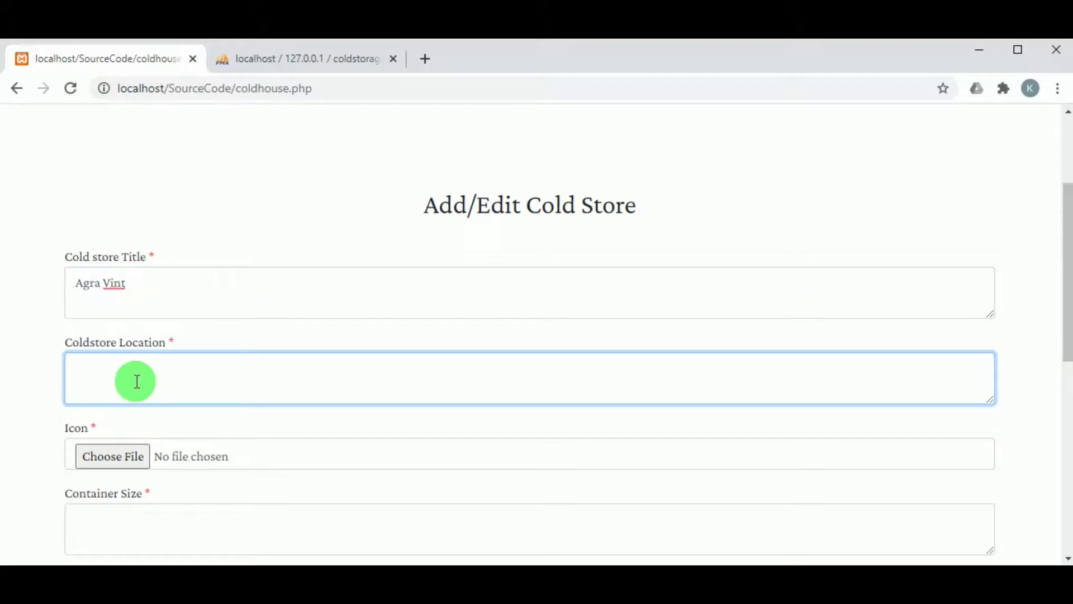
{"action": "type", "text": "Agra"}
{"action": "scroll", "coordinate": [128, 363], "scroll_direction": "down", "scroll_amount": 2}
{"action": "left_click", "coordinate": [116, 373]}
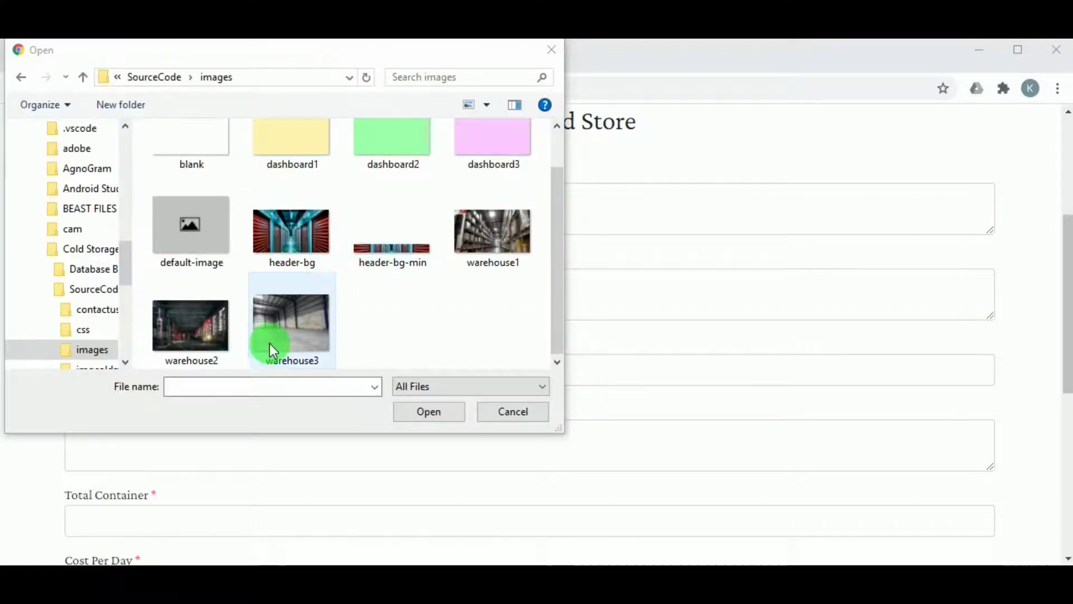
{"action": "left_click", "coordinate": [270, 344]}
{"action": "left_click", "coordinate": [437, 411]}
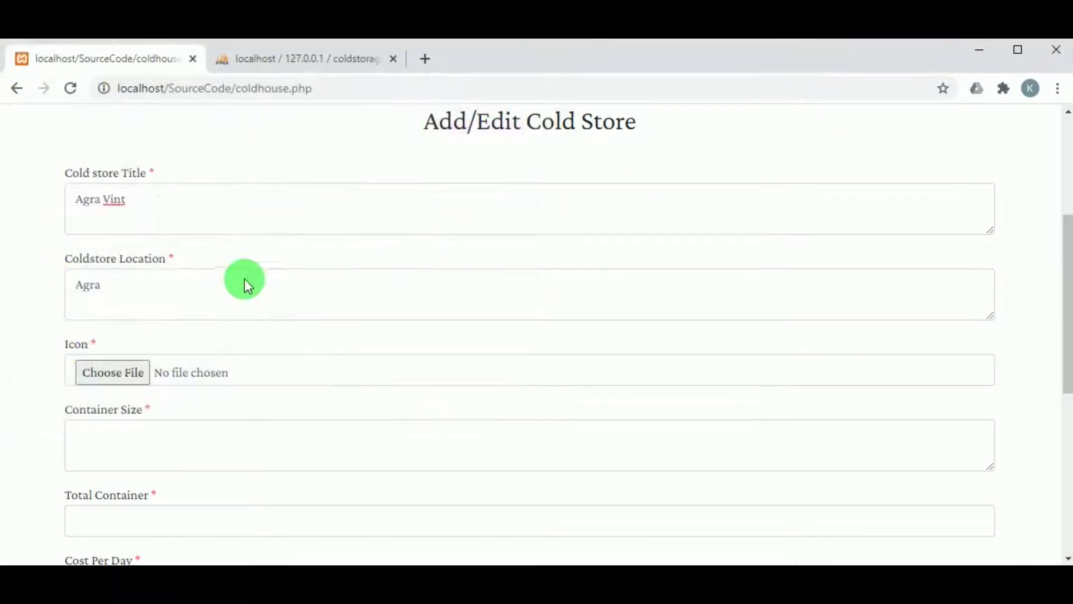
{"action": "scroll", "coordinate": [168, 324], "scroll_direction": "down", "scroll_amount": 3}
Enter container size 45 67, 12 containers and cost 20, set Active, and submit.
{"action": "left_click", "coordinate": [124, 263]}
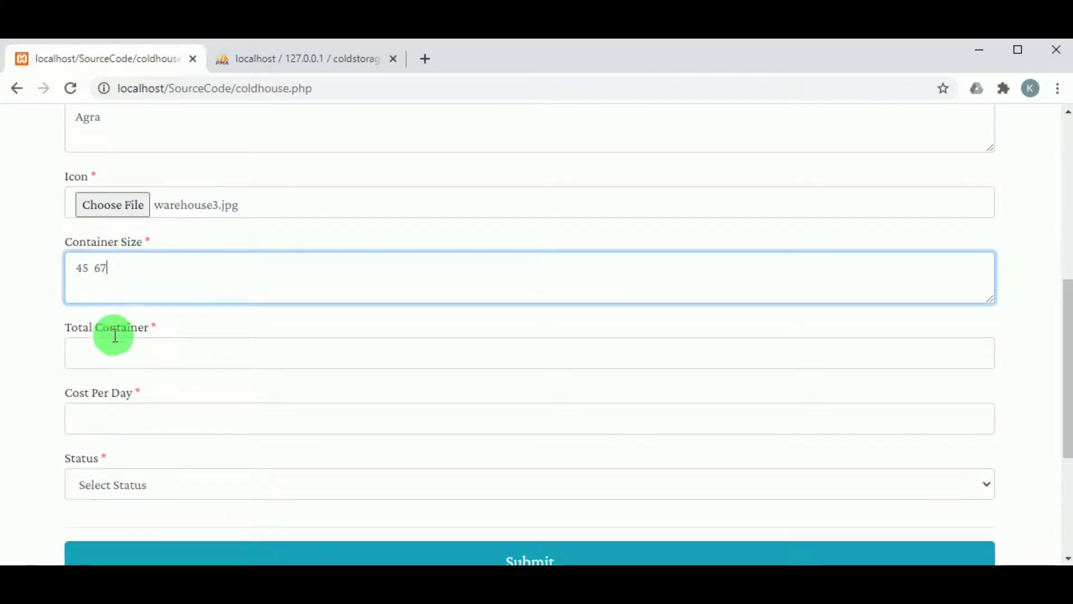
{"action": "left_click", "coordinate": [511, 353]}
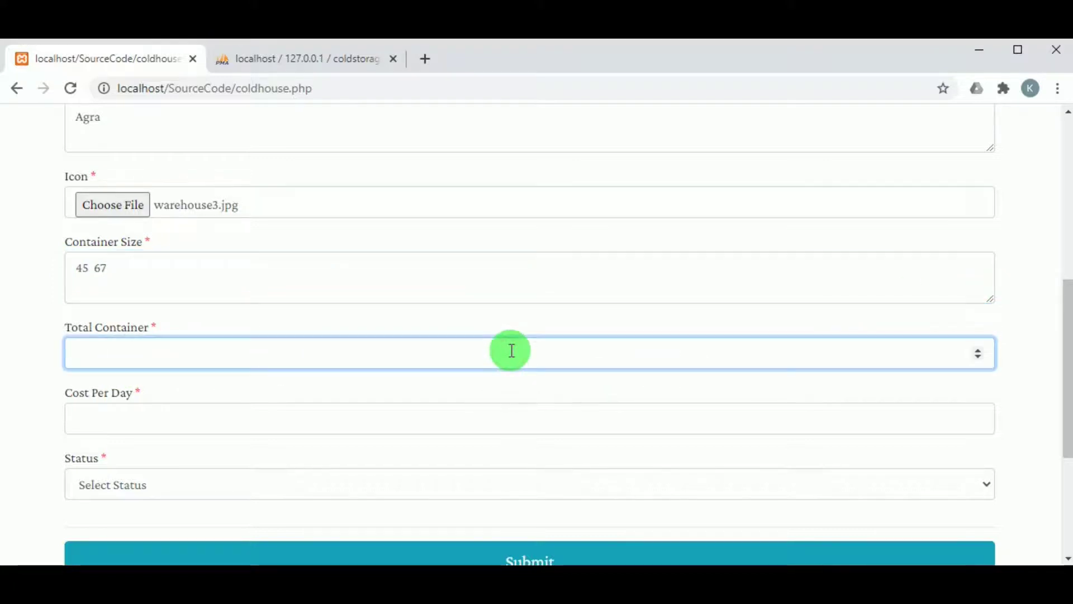
{"action": "left_click", "coordinate": [482, 419]}
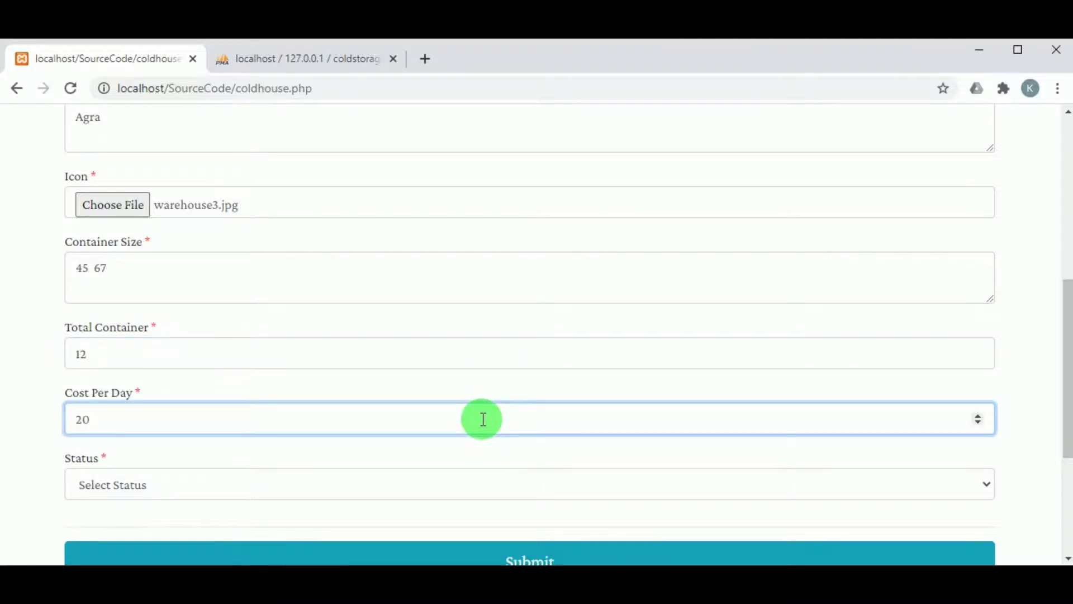
{"action": "scroll", "coordinate": [482, 418], "scroll_direction": "up", "scroll_amount": 2}
{"action": "scroll", "coordinate": [479, 429], "scroll_direction": "down", "scroll_amount": 4}
{"action": "left_click", "coordinate": [169, 316]}
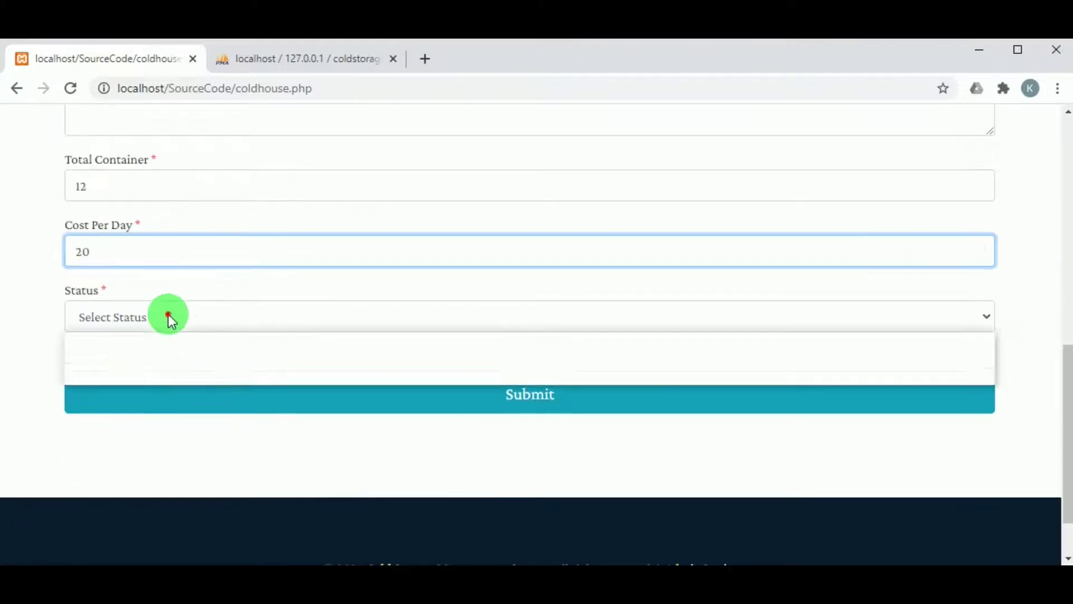
{"action": "left_click", "coordinate": [177, 360]}
{"action": "left_click", "coordinate": [511, 394]}
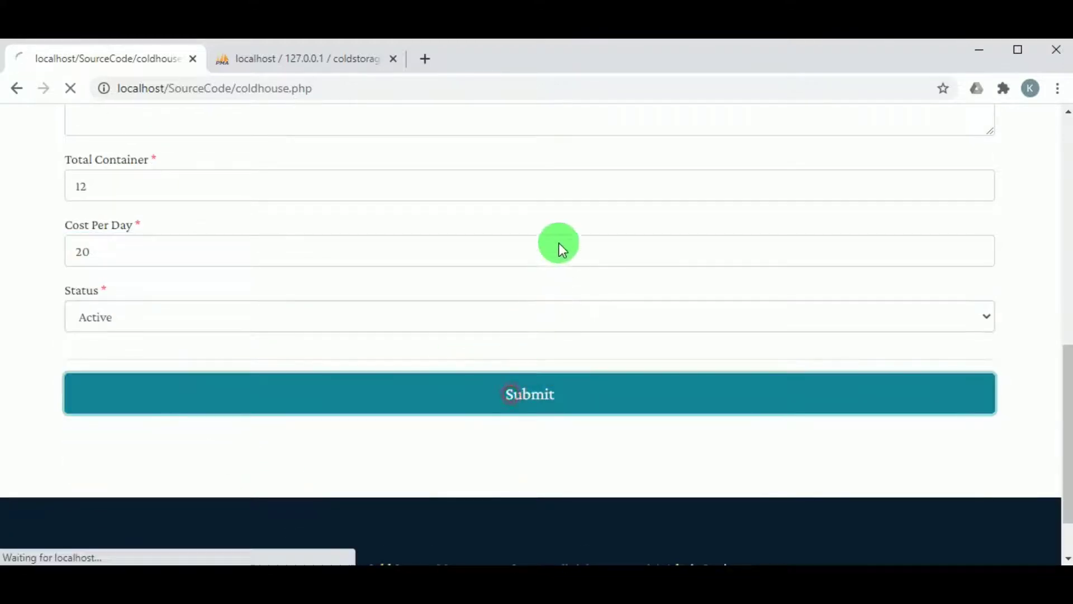
{"action": "left_click", "coordinate": [692, 190]}
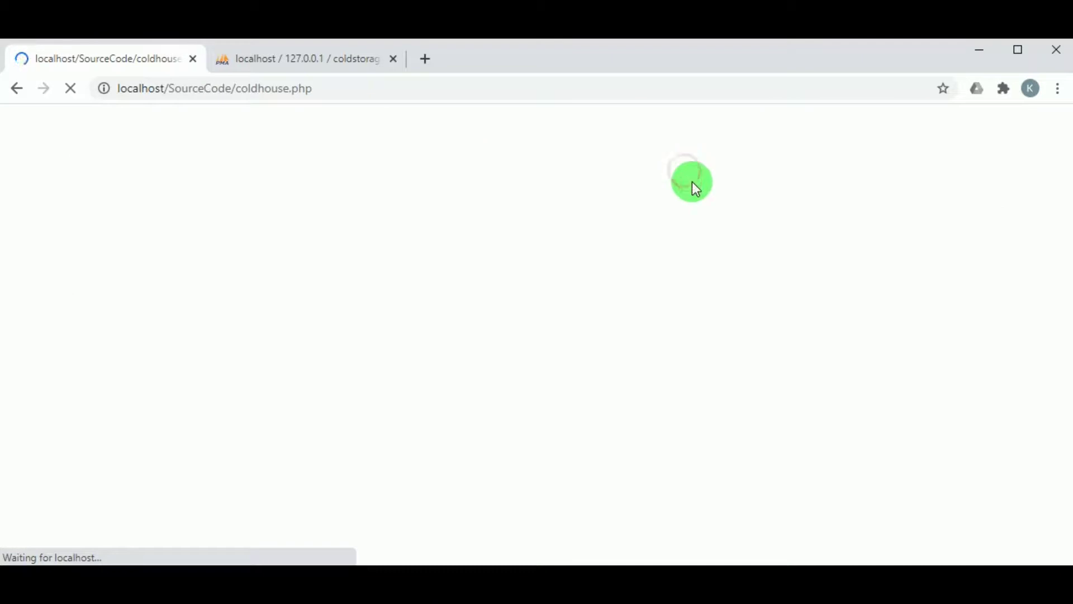
Confirm Agra Vint in VIEW COLD STORE, then open the BOOKING REPORT.
{"action": "left_click", "coordinate": [746, 149]}
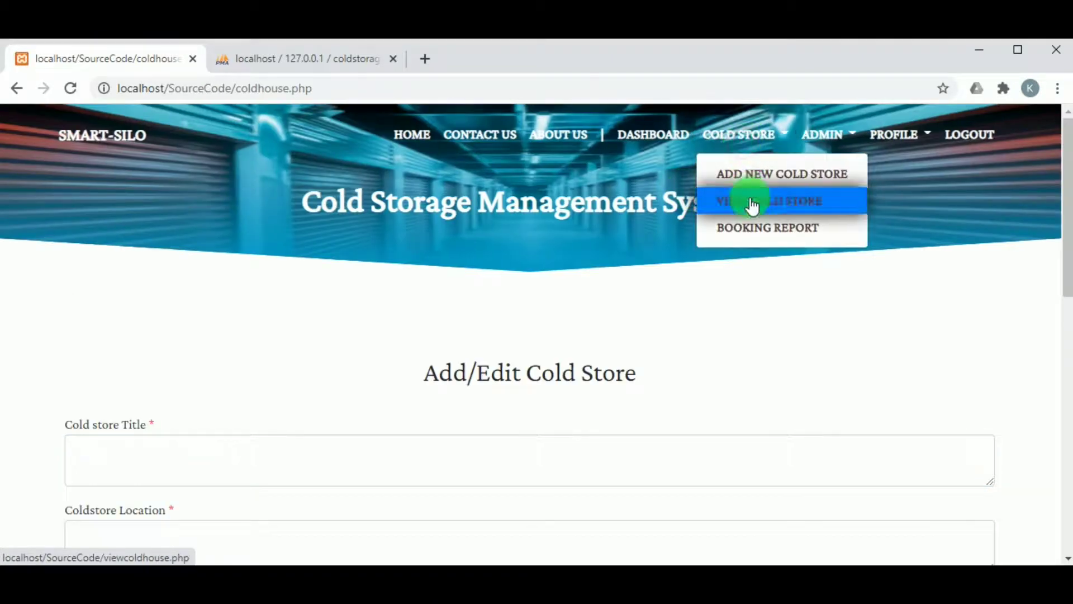
{"action": "left_click", "coordinate": [750, 201]}
{"action": "scroll", "coordinate": [324, 424], "scroll_direction": "down", "scroll_amount": 13}
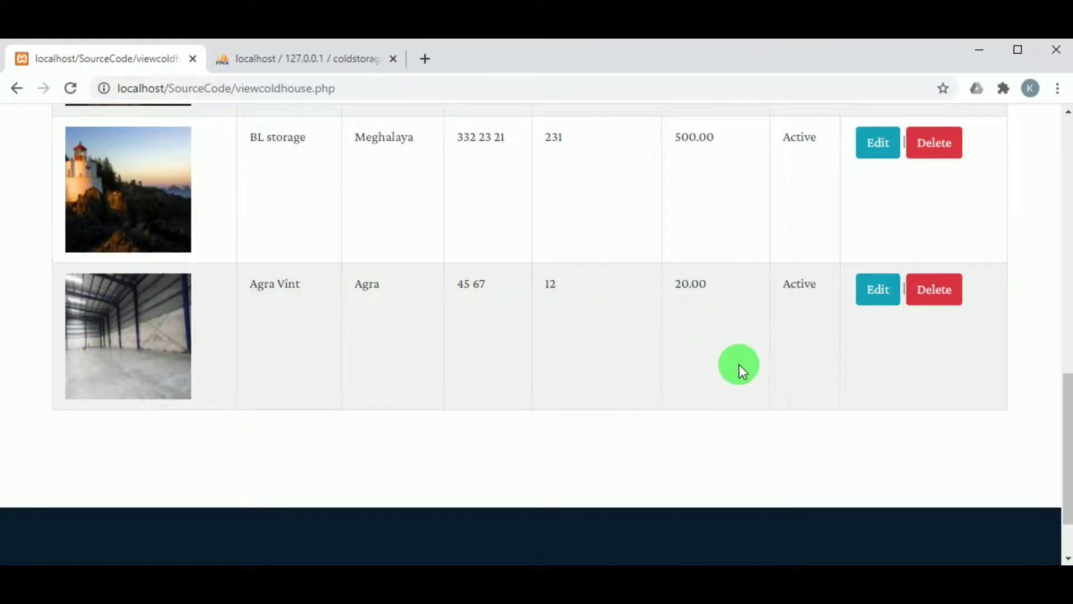
{"action": "scroll", "coordinate": [739, 365], "scroll_direction": "up", "scroll_amount": 10}
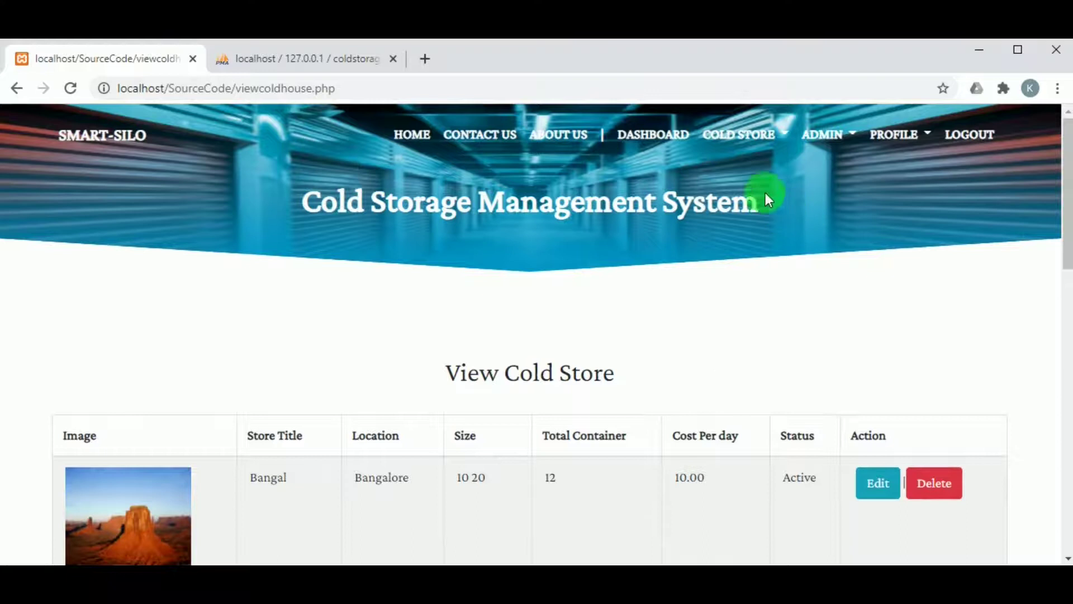
{"action": "left_click", "coordinate": [760, 140]}
{"action": "left_click", "coordinate": [764, 225]}
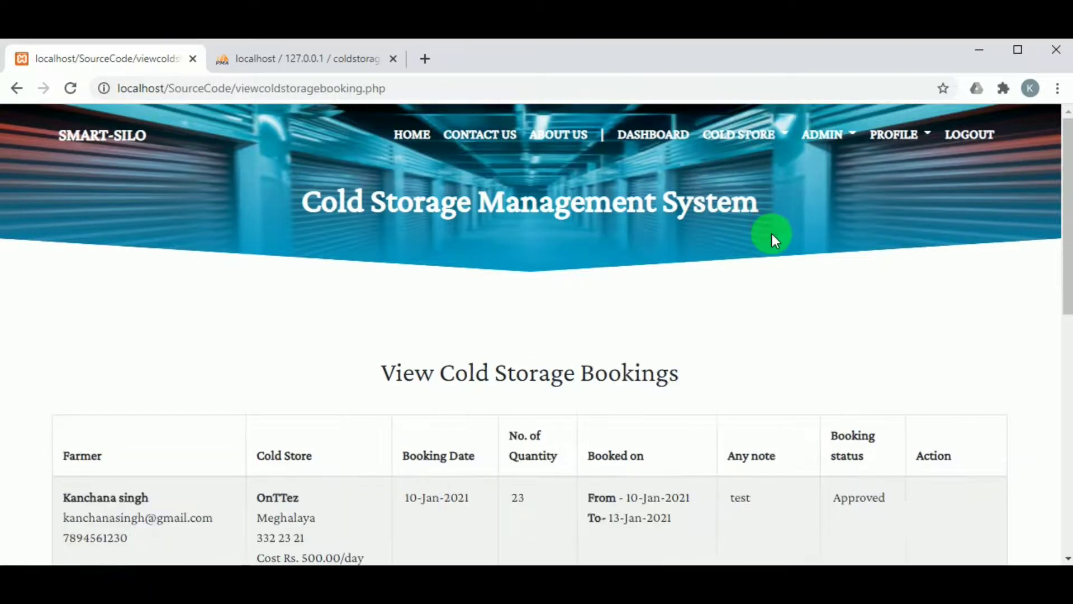
Approve the pending one-container One T booking and log out of the admin account.
{"action": "scroll", "coordinate": [664, 427], "scroll_direction": "down", "scroll_amount": 6}
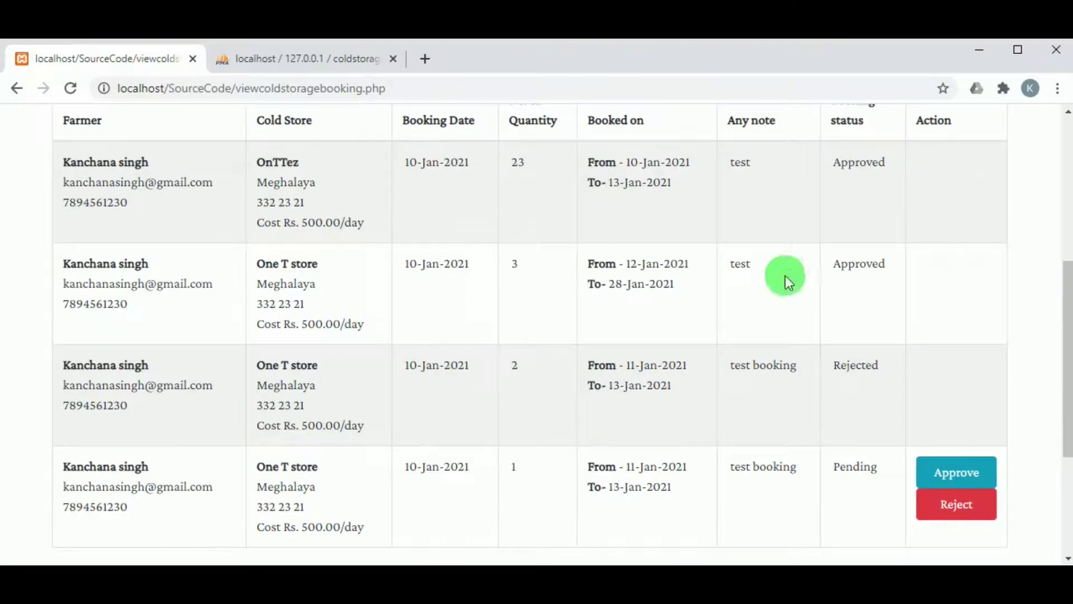
{"action": "scroll", "coordinate": [894, 453], "scroll_direction": "down", "scroll_amount": 2}
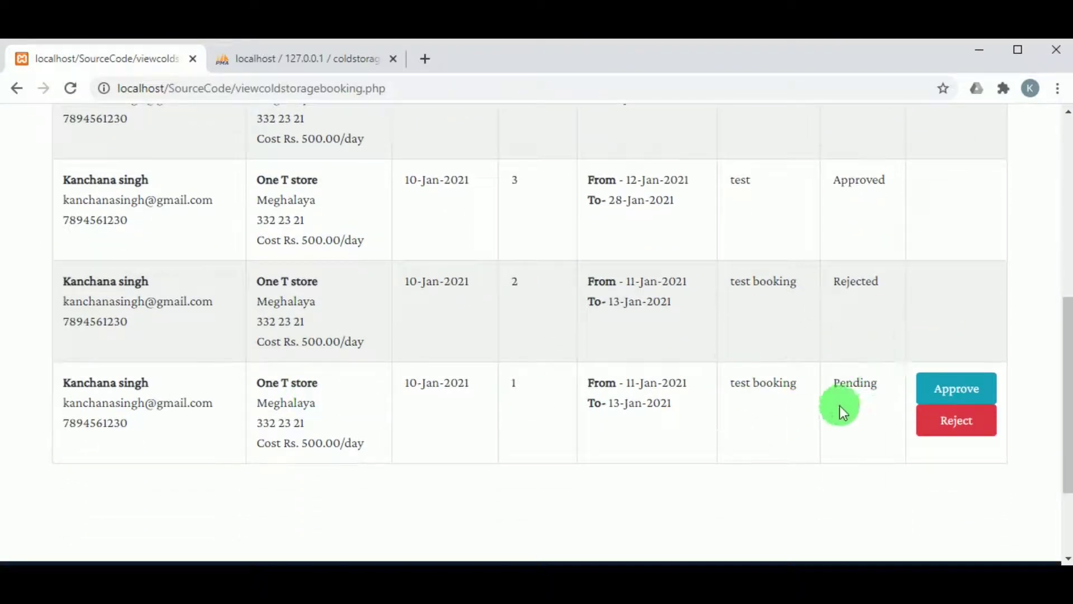
{"action": "left_click", "coordinate": [924, 378]}
{"action": "scroll", "coordinate": [827, 388], "scroll_direction": "down", "scroll_amount": 2}
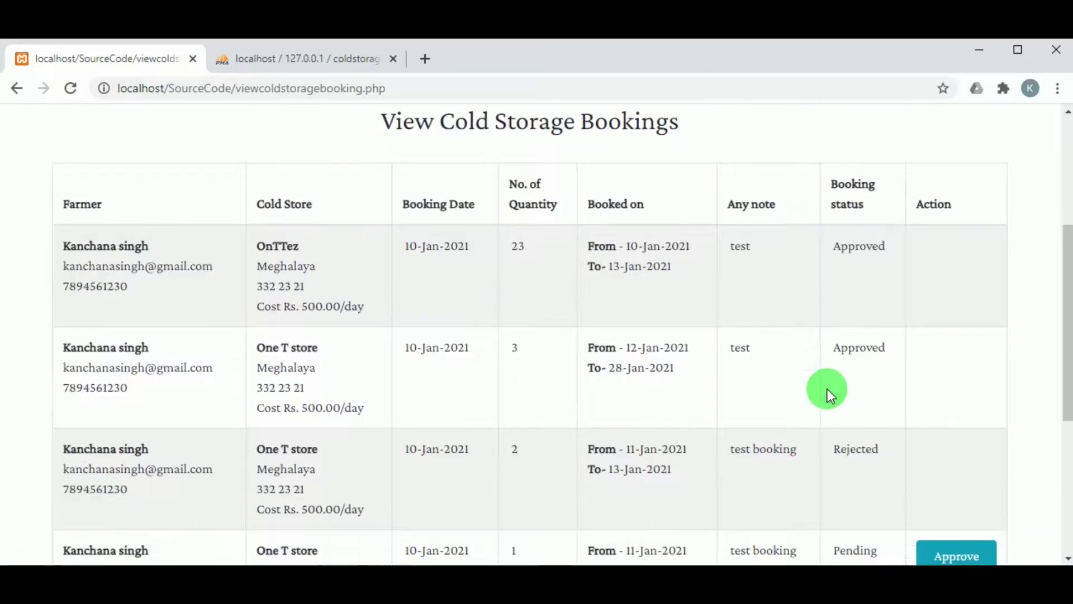
{"action": "scroll", "coordinate": [828, 388], "scroll_direction": "down", "scroll_amount": 2}
{"action": "scroll", "coordinate": [874, 435], "scroll_direction": "up", "scroll_amount": 6}
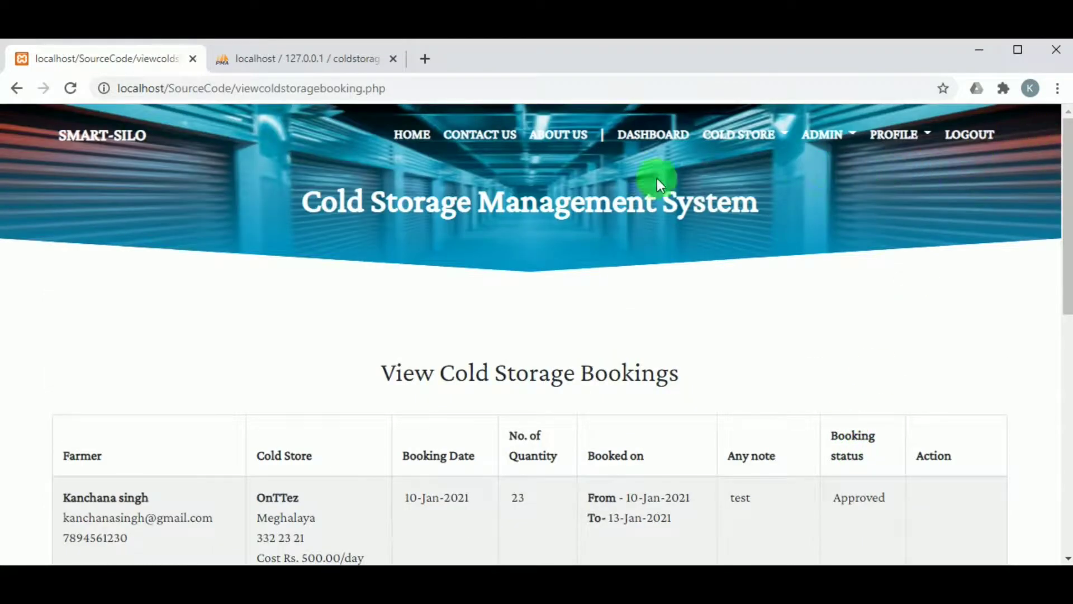
{"action": "left_click", "coordinate": [974, 143]}
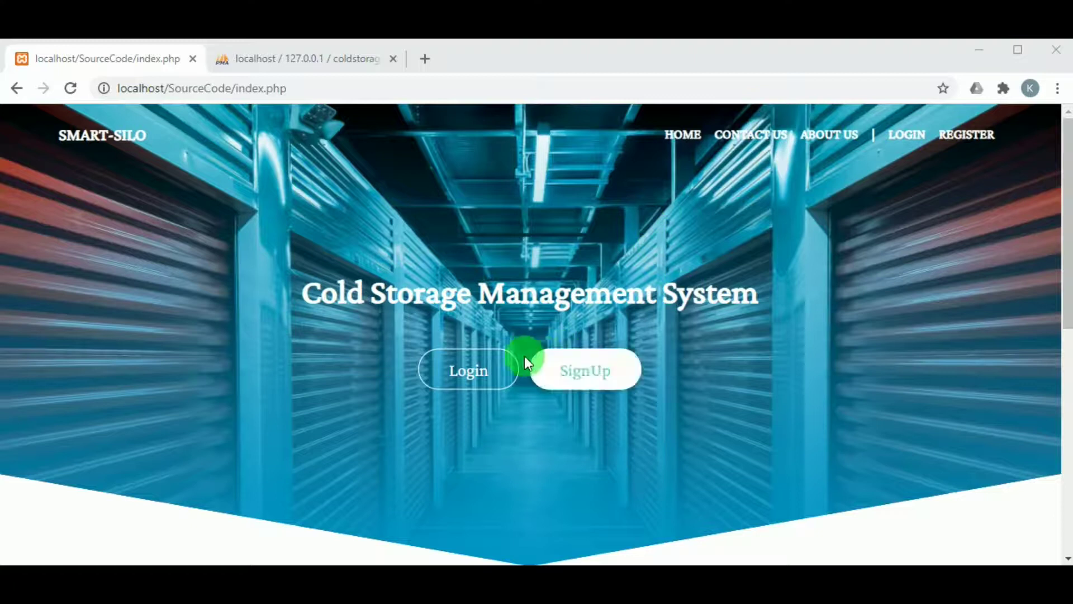
Start a new farmer sign-up and fill the first and last name from saved entries.
{"action": "left_click", "coordinate": [572, 384]}
{"action": "scroll", "coordinate": [440, 324], "scroll_direction": "down", "scroll_amount": 8}
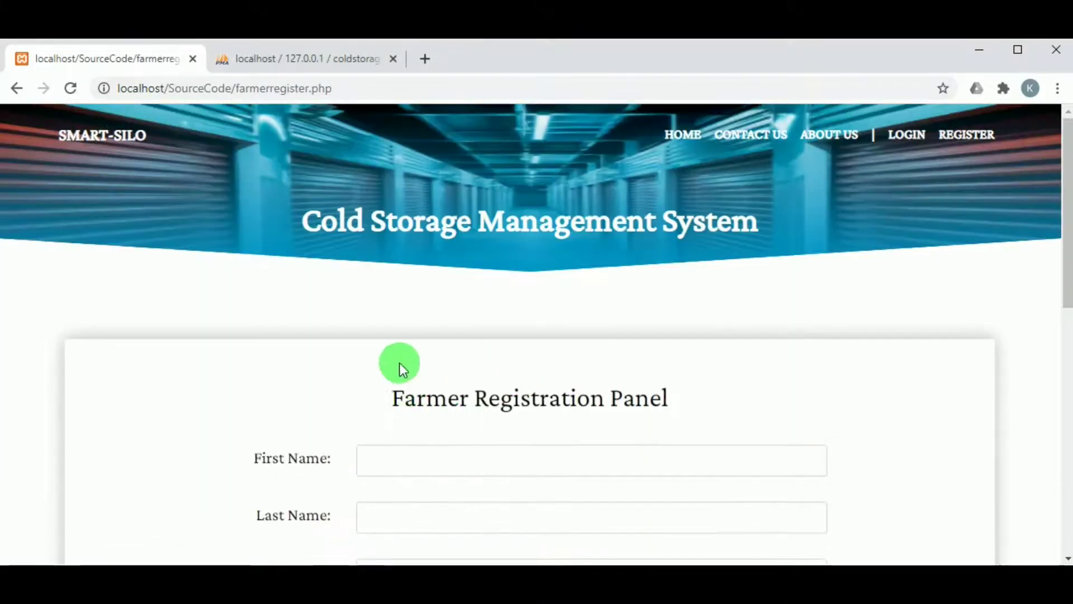
{"action": "scroll", "coordinate": [442, 327], "scroll_direction": "up", "scroll_amount": 10}
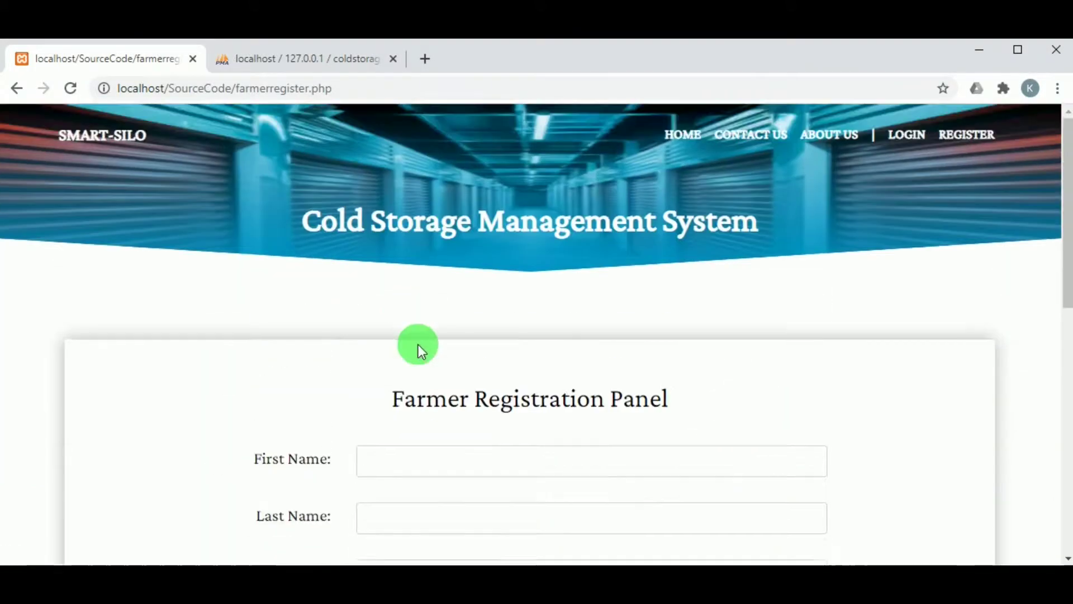
{"action": "left_click", "coordinate": [404, 472]}
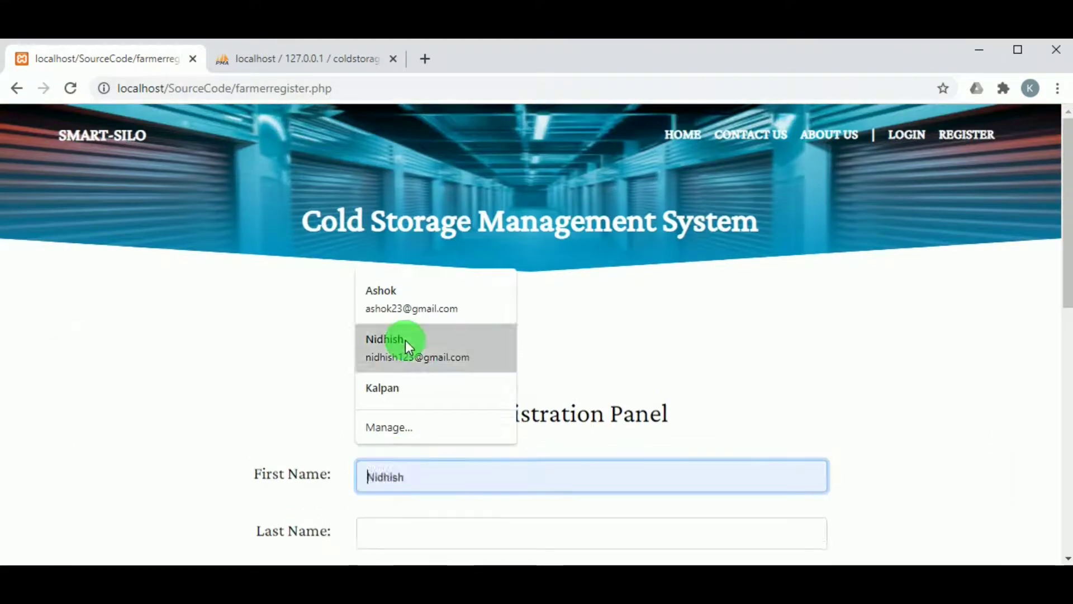
{"action": "left_click", "coordinate": [405, 307]}
{"action": "scroll", "coordinate": [438, 320], "scroll_direction": "down", "scroll_amount": 6}
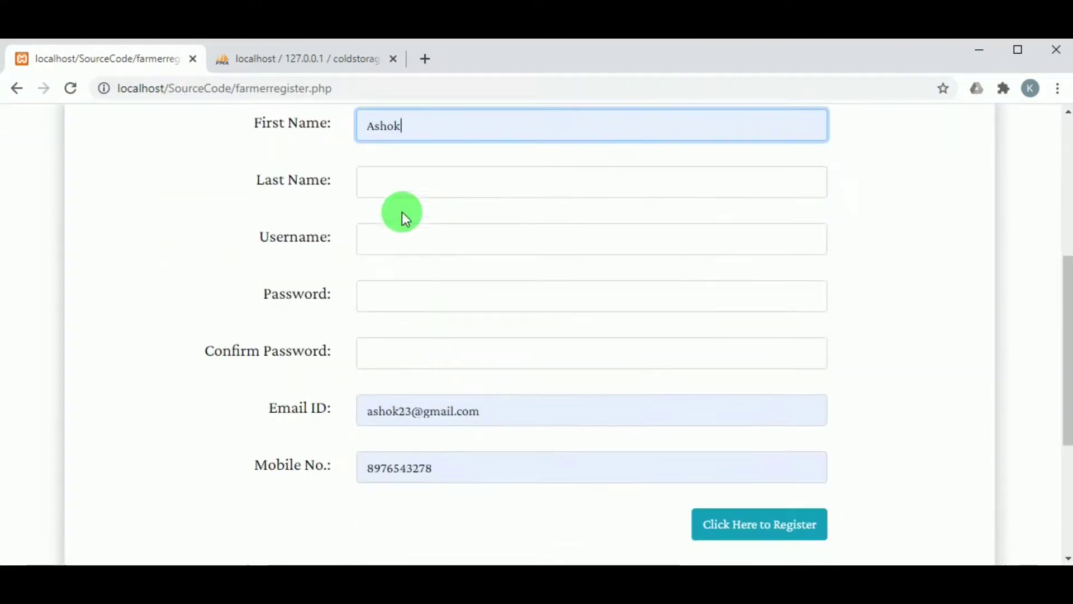
{"action": "left_click", "coordinate": [413, 184]}
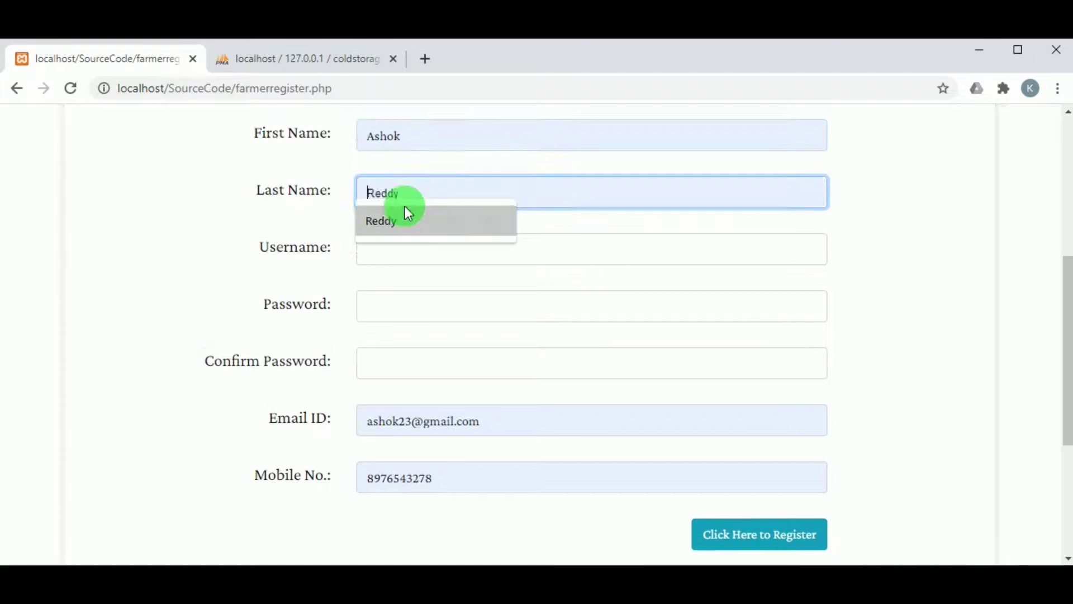
{"action": "left_click", "coordinate": [404, 207]}
Set the username to the saved e-mail's name part with '4' appended.
{"action": "left_click", "coordinate": [408, 248]}
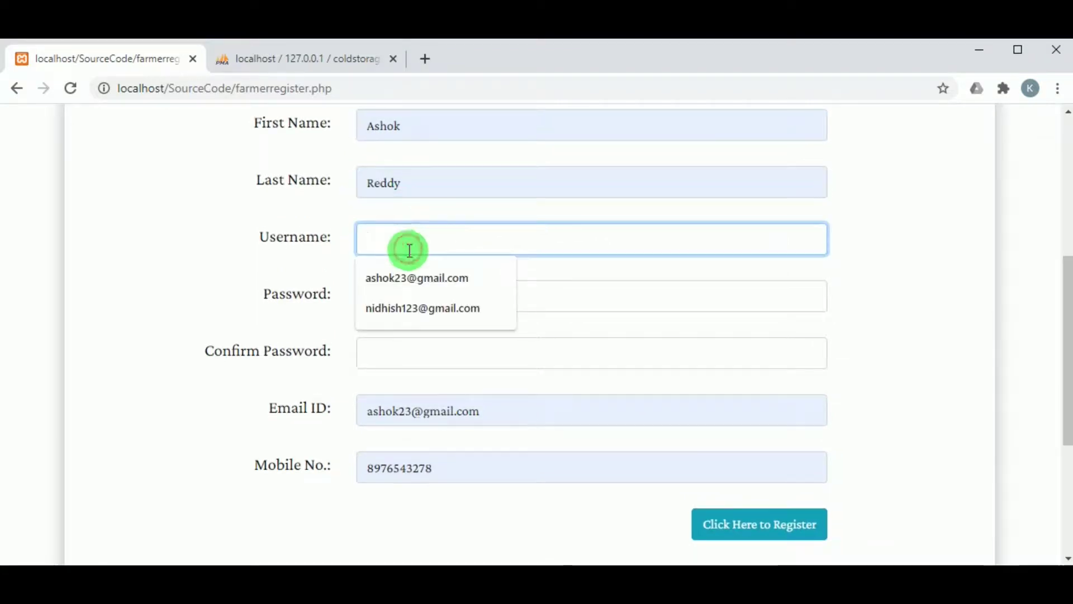
{"action": "left_click", "coordinate": [418, 275]}
{"action": "left_click_drag", "start_coordinate": [412, 240], "coordinate": [497, 235]}
{"action": "key", "text": "BackSpace"}
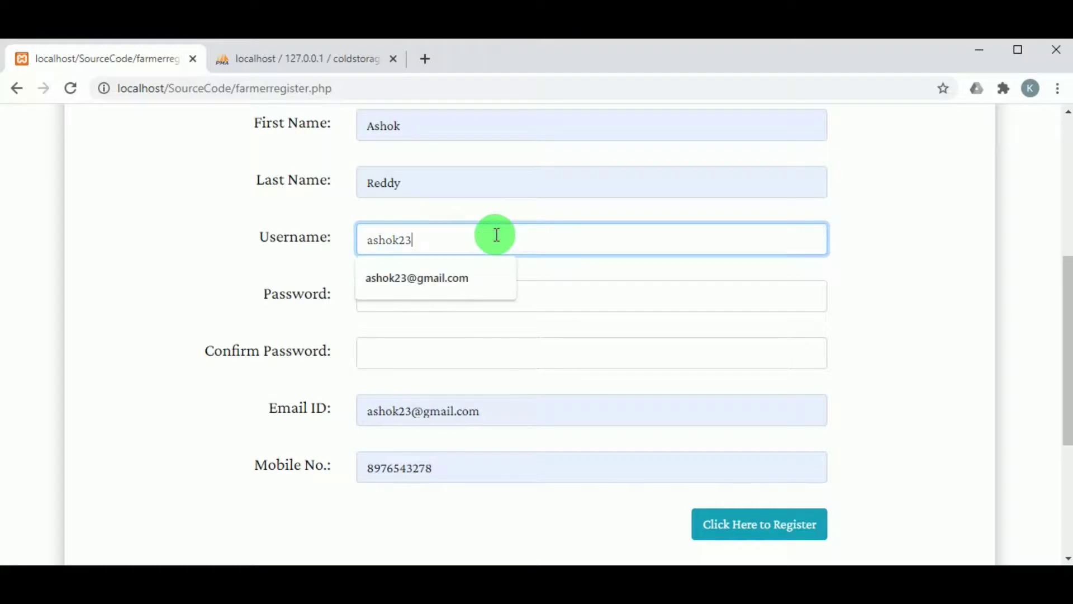
{"action": "double_click", "coordinate": [372, 246]}
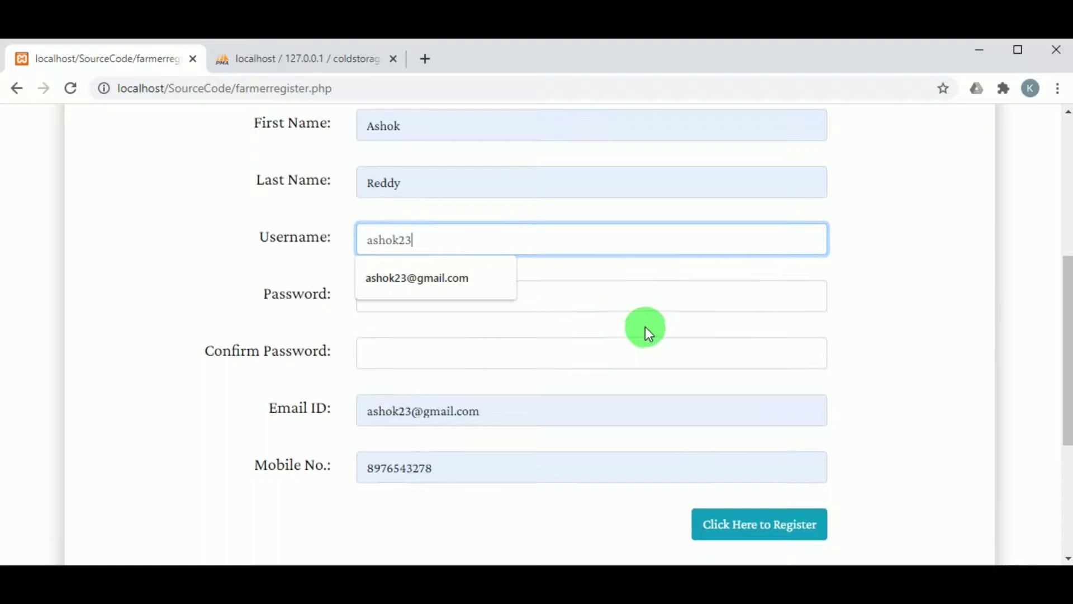
{"action": "left_click", "coordinate": [578, 313]}
{"action": "left_click", "coordinate": [415, 239]}
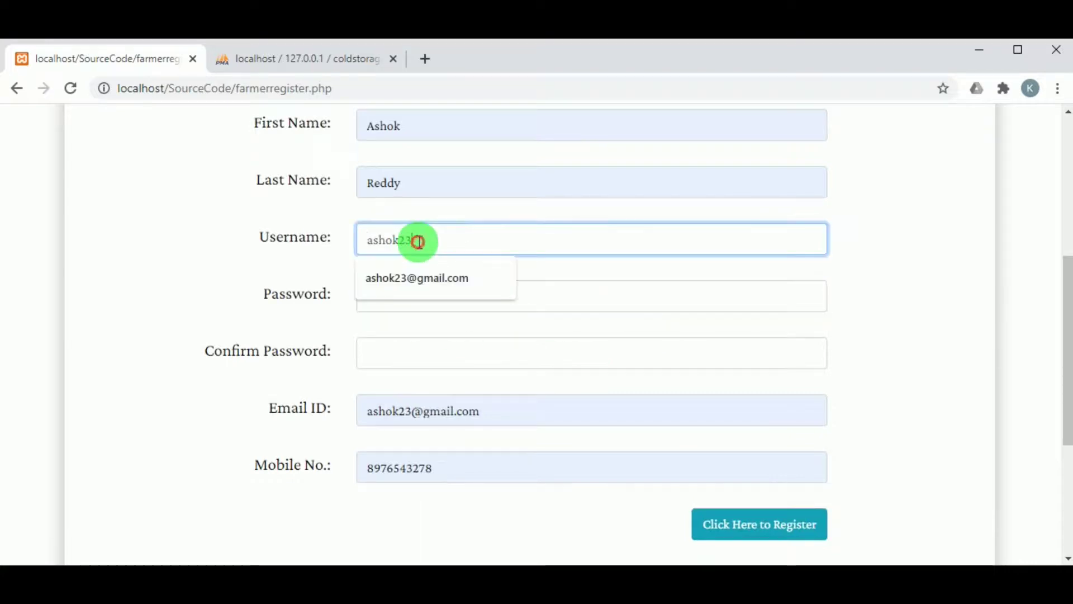
{"action": "type", "text": "4"}
{"action": "double_click", "coordinate": [410, 228]}
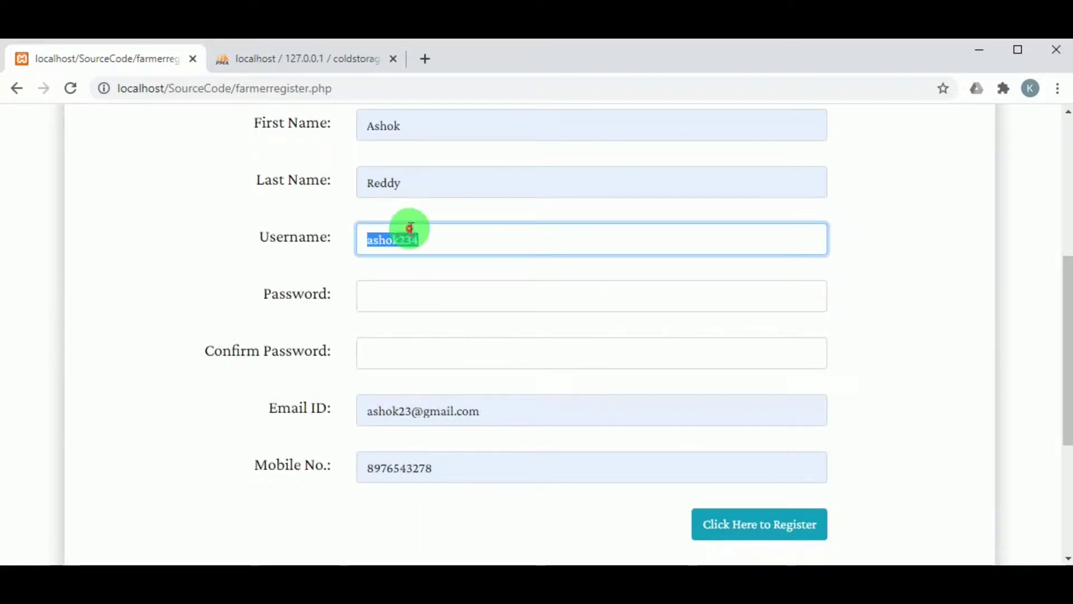
Enter matching password and confirmation, register the farmer, and dismiss the success alert.
{"action": "left_click", "coordinate": [369, 300]}
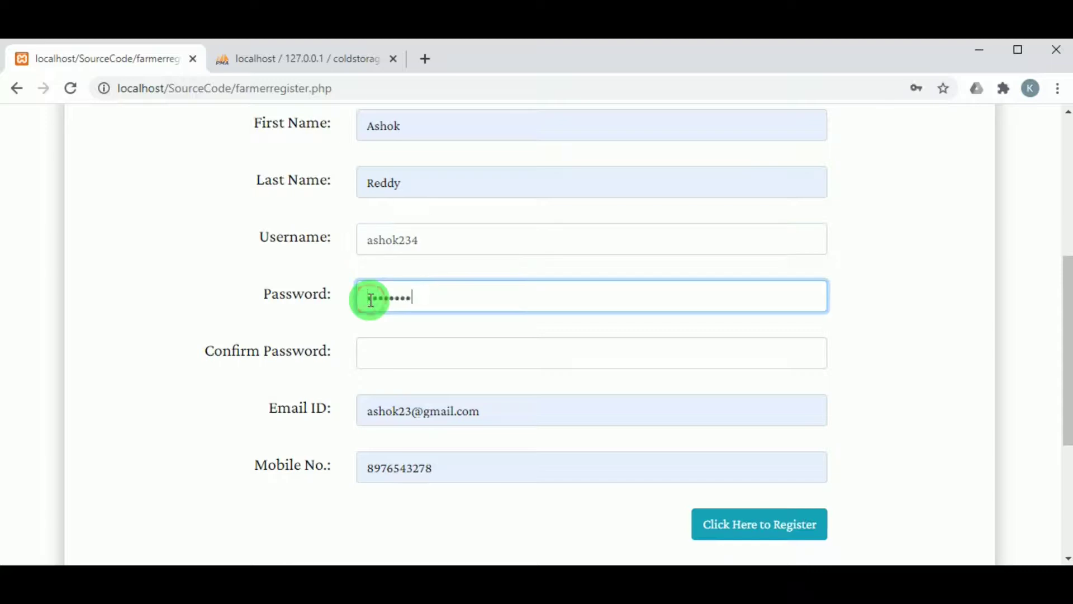
{"action": "scroll", "coordinate": [375, 291], "scroll_direction": "down", "scroll_amount": 2}
{"action": "left_click", "coordinate": [387, 265]}
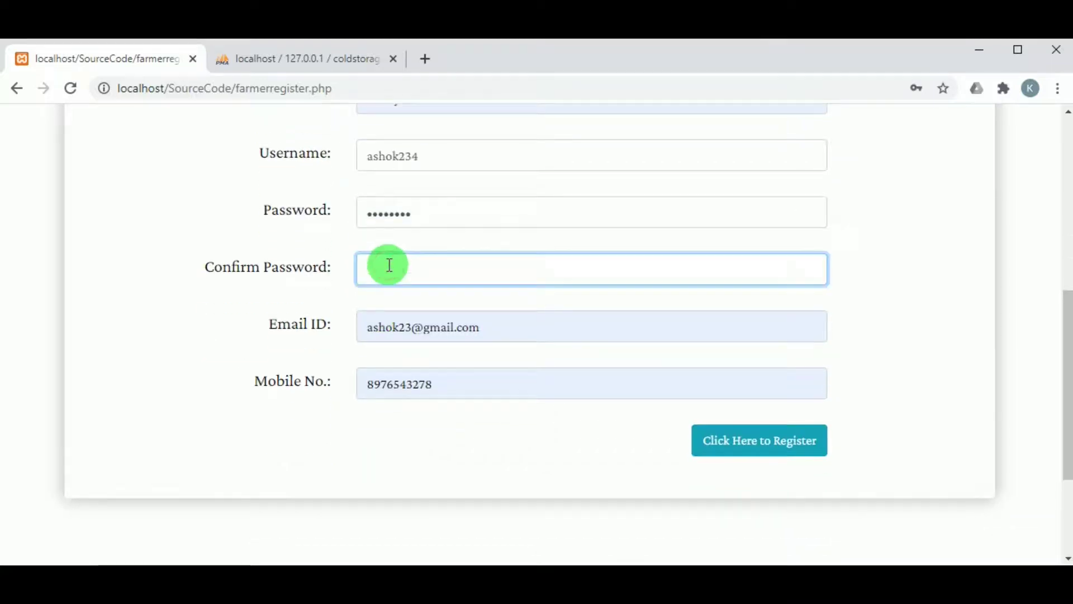
{"action": "key", "text": "ctrl+v"}
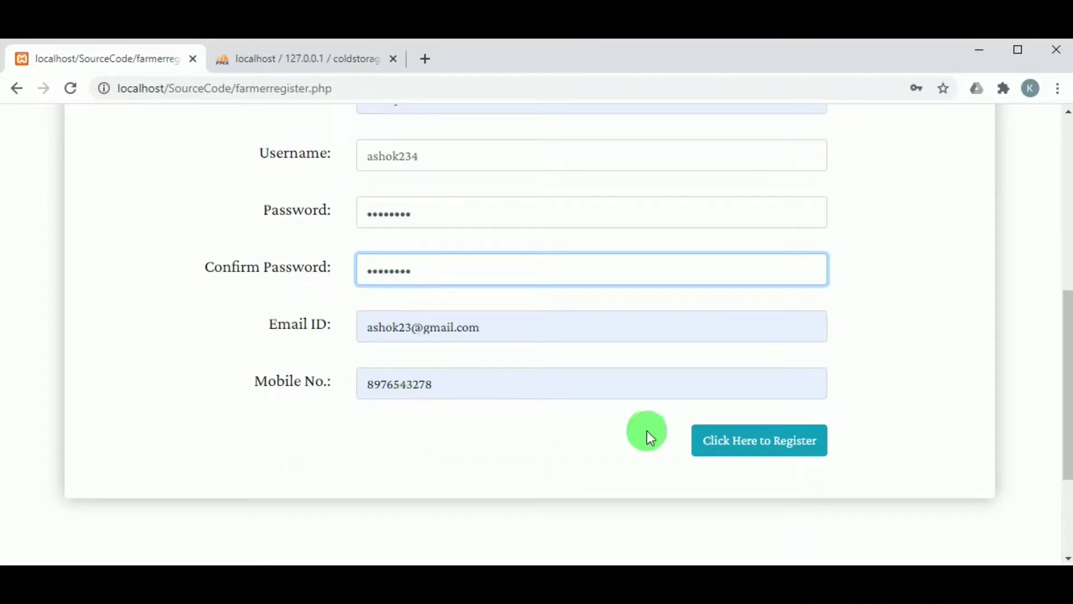
{"action": "left_click", "coordinate": [720, 445]}
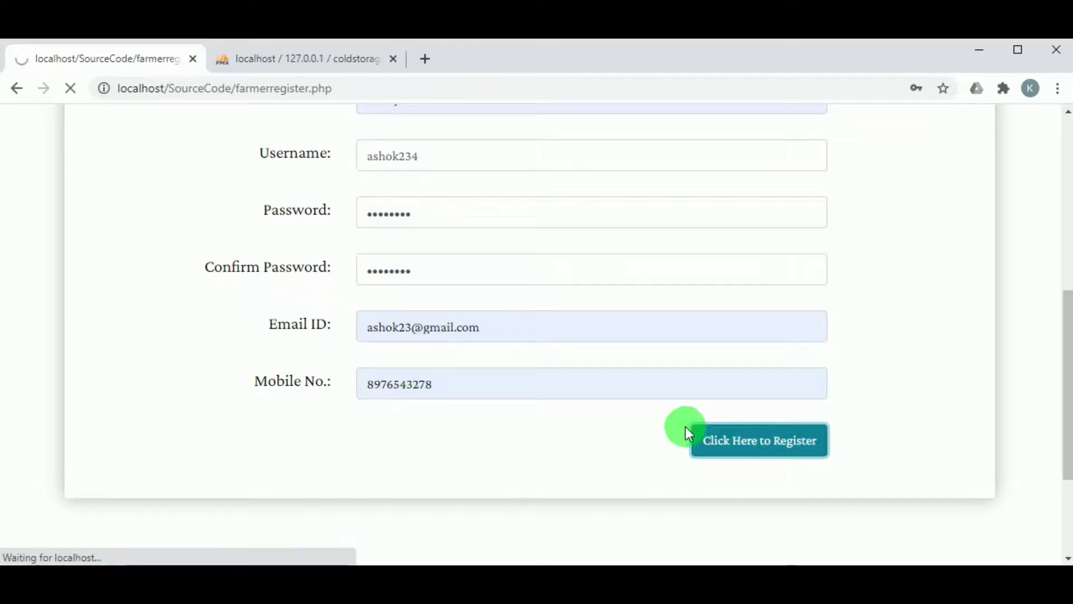
{"action": "left_click", "coordinate": [702, 182]}
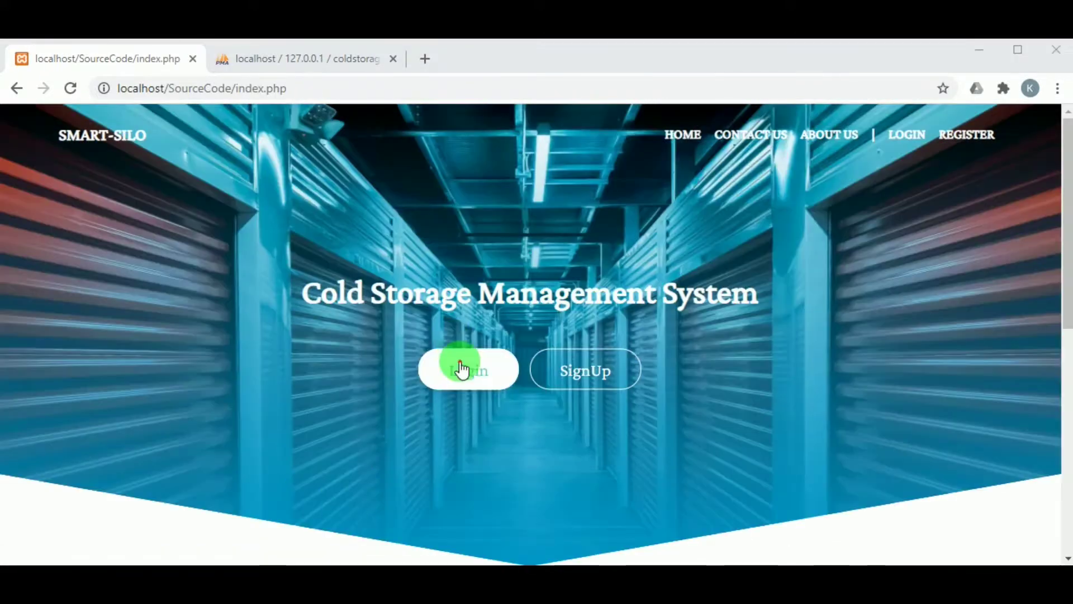
Log in on the farmer login page with the new farmer's saved credentials.
{"action": "left_click", "coordinate": [462, 368]}
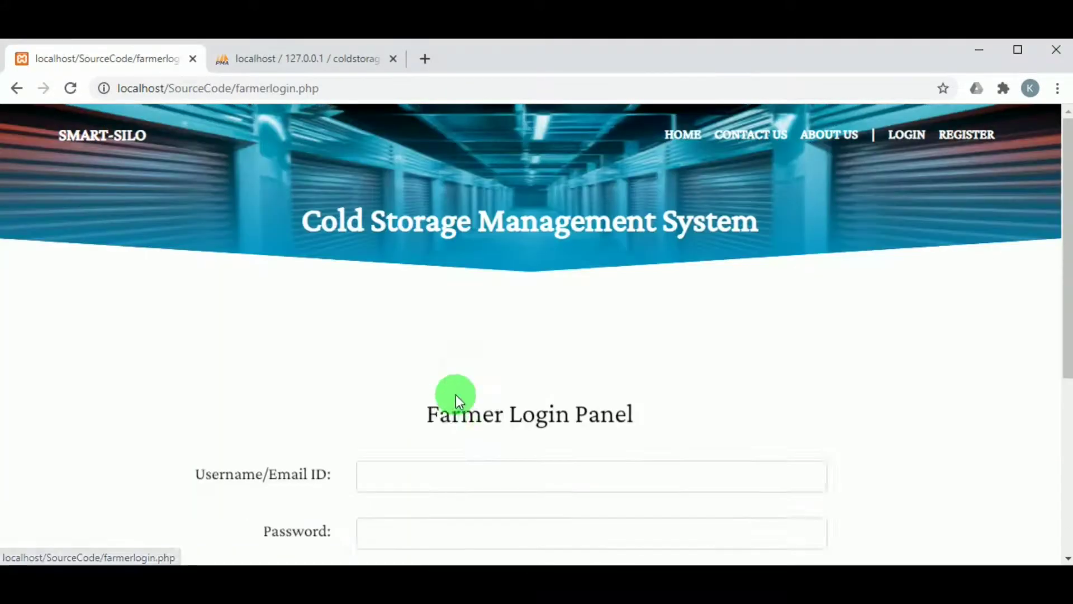
{"action": "scroll", "coordinate": [455, 395], "scroll_direction": "down", "scroll_amount": 2}
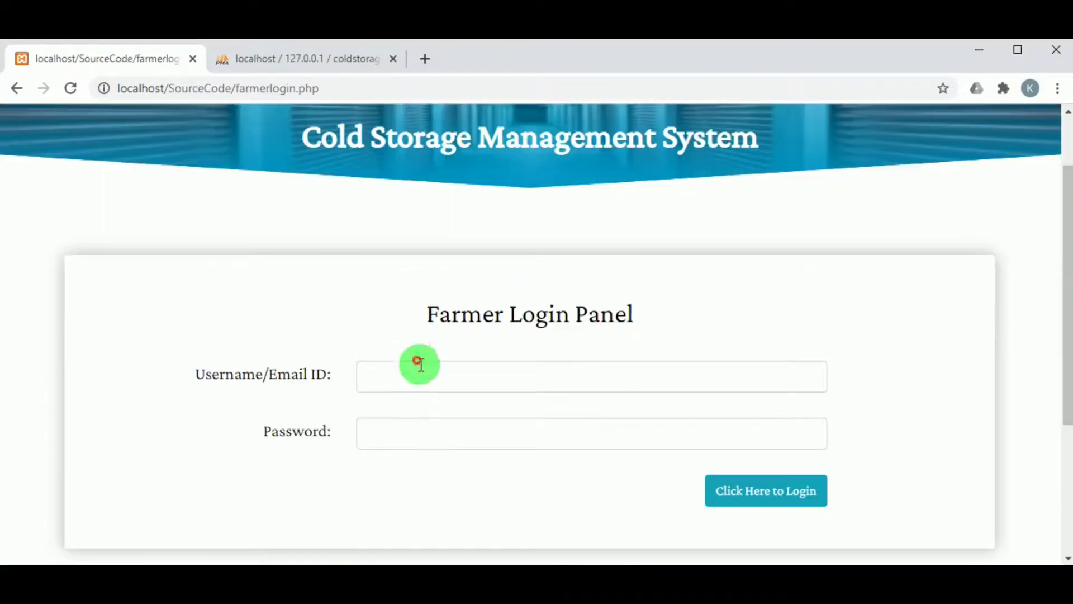
{"action": "left_click", "coordinate": [419, 373]}
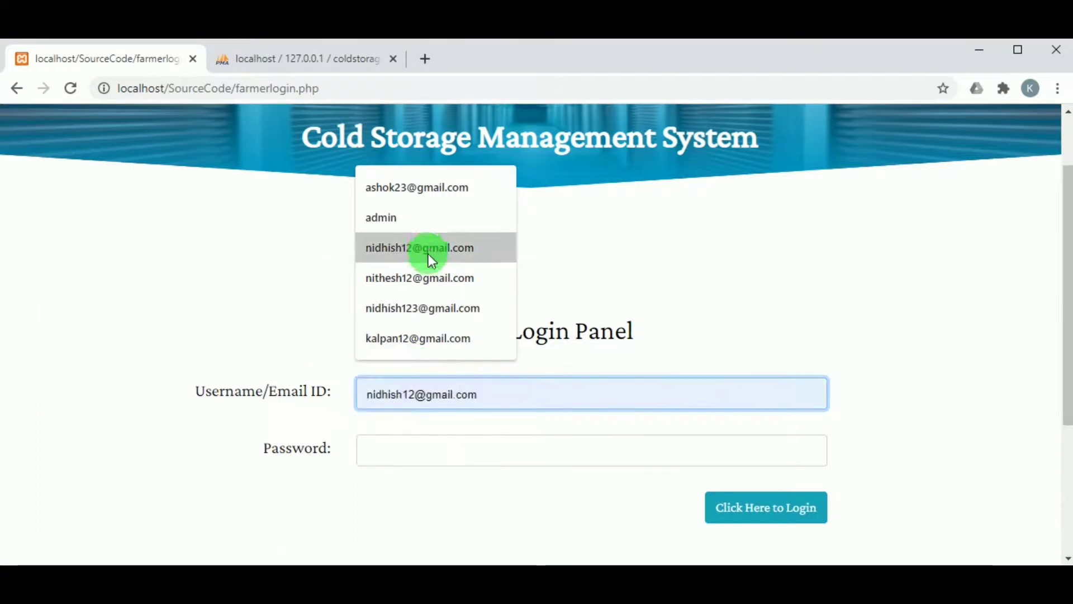
{"action": "left_click", "coordinate": [425, 206]}
{"action": "left_click", "coordinate": [391, 430]}
{"action": "left_click", "coordinate": [426, 490]}
{"action": "left_click", "coordinate": [792, 495]}
Open Update Profile and look over the farmer's profile details.
{"action": "scroll", "coordinate": [361, 353], "scroll_direction": "down", "scroll_amount": 3}
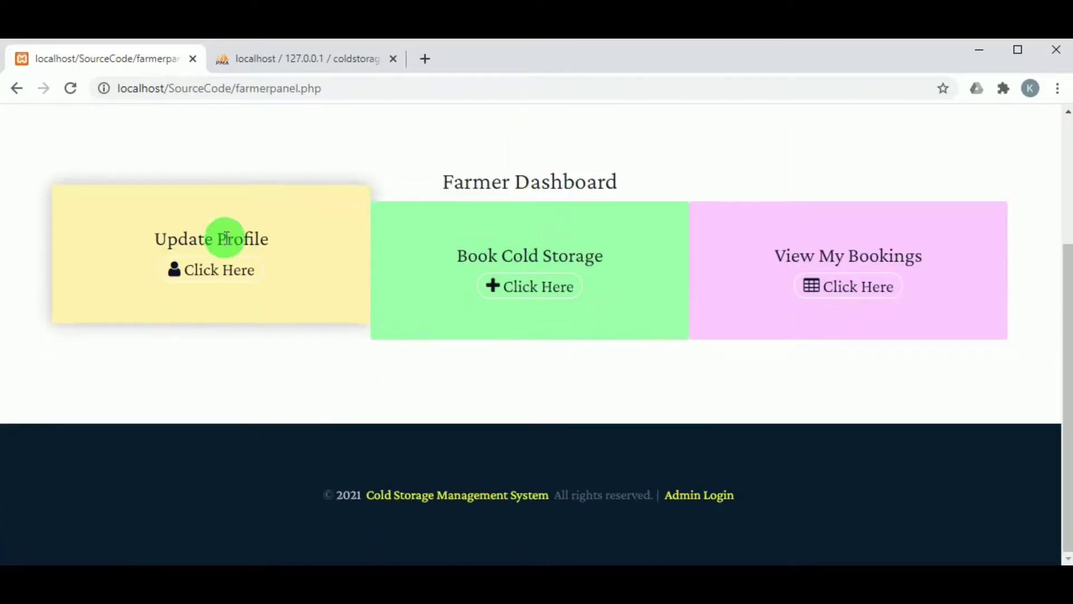
{"action": "left_click", "coordinate": [225, 274]}
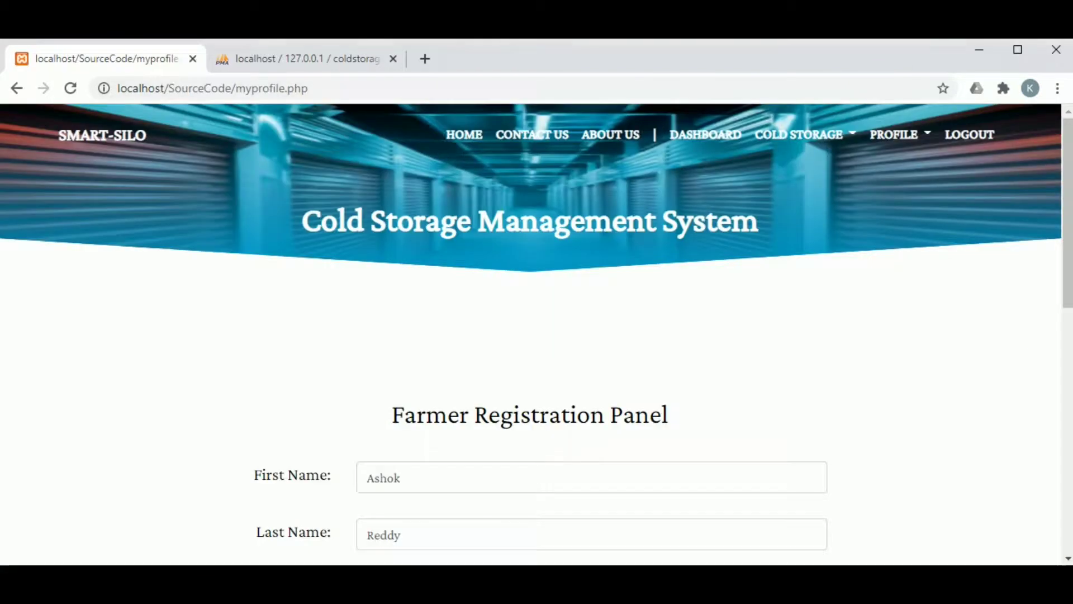
{"action": "scroll", "coordinate": [243, 334], "scroll_direction": "down", "scroll_amount": 2}
{"action": "scroll", "coordinate": [243, 333], "scroll_direction": "down", "scroll_amount": 5}
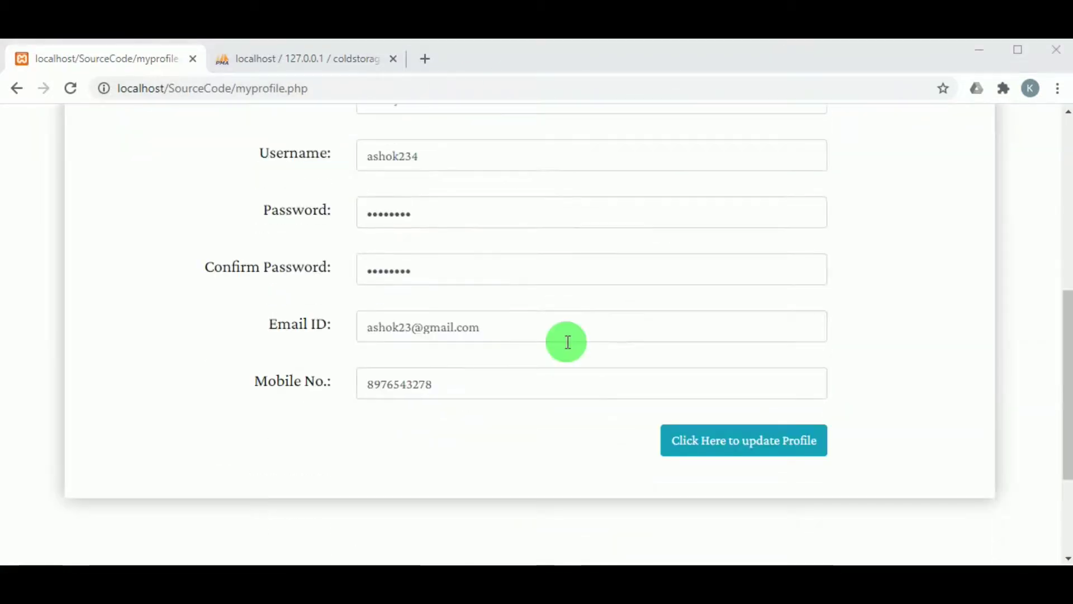
{"action": "scroll", "coordinate": [484, 358], "scroll_direction": "up", "scroll_amount": 8}
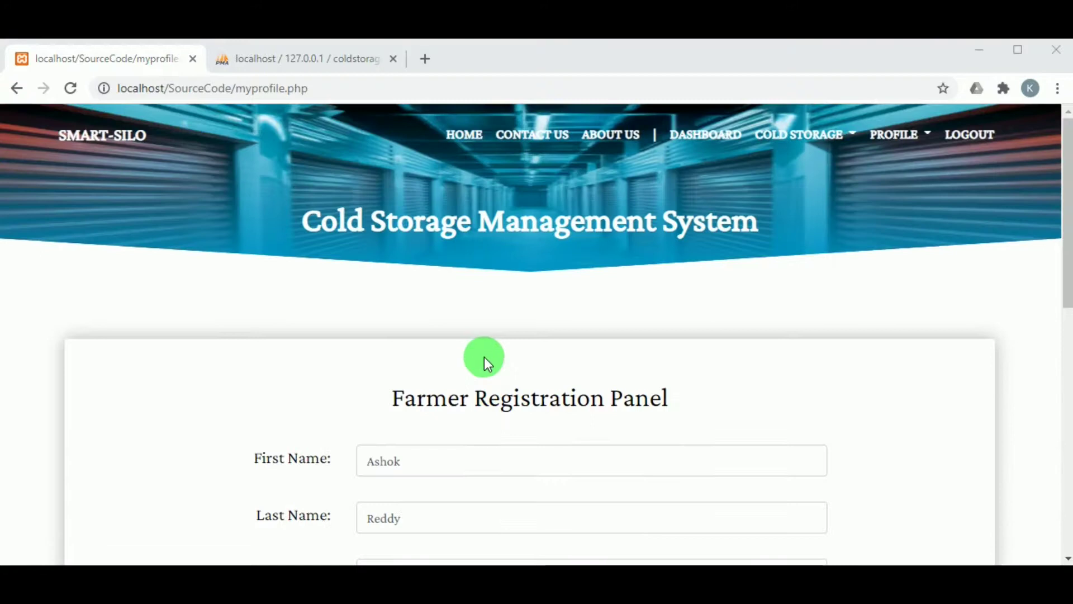
Open the farmer's Change Password page from the PROFILE menu.
{"action": "left_click", "coordinate": [818, 143]}
{"action": "left_click", "coordinate": [892, 147]}
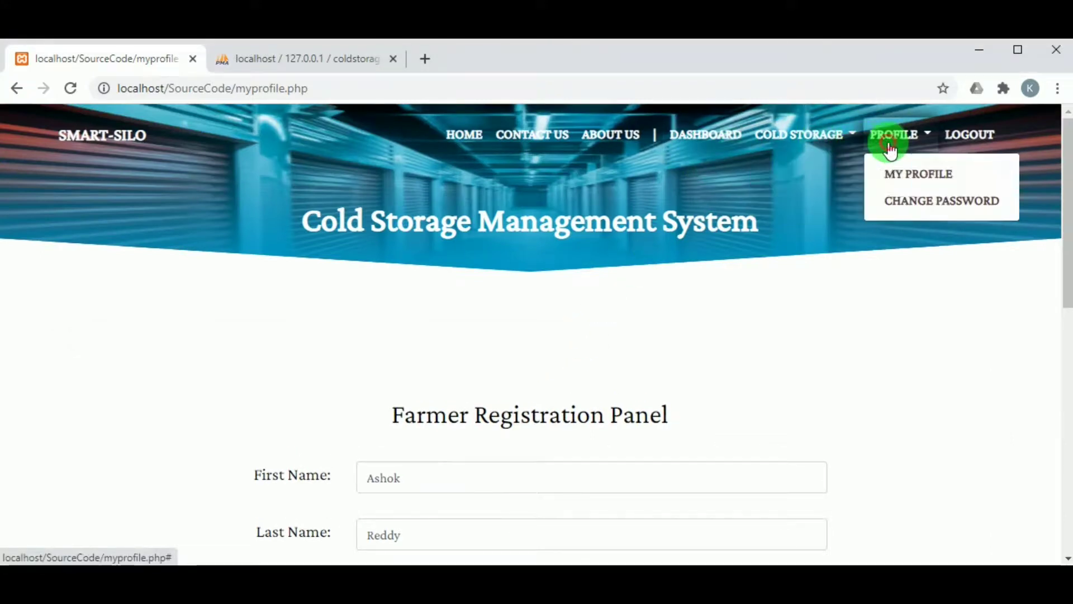
{"action": "left_click", "coordinate": [911, 219]}
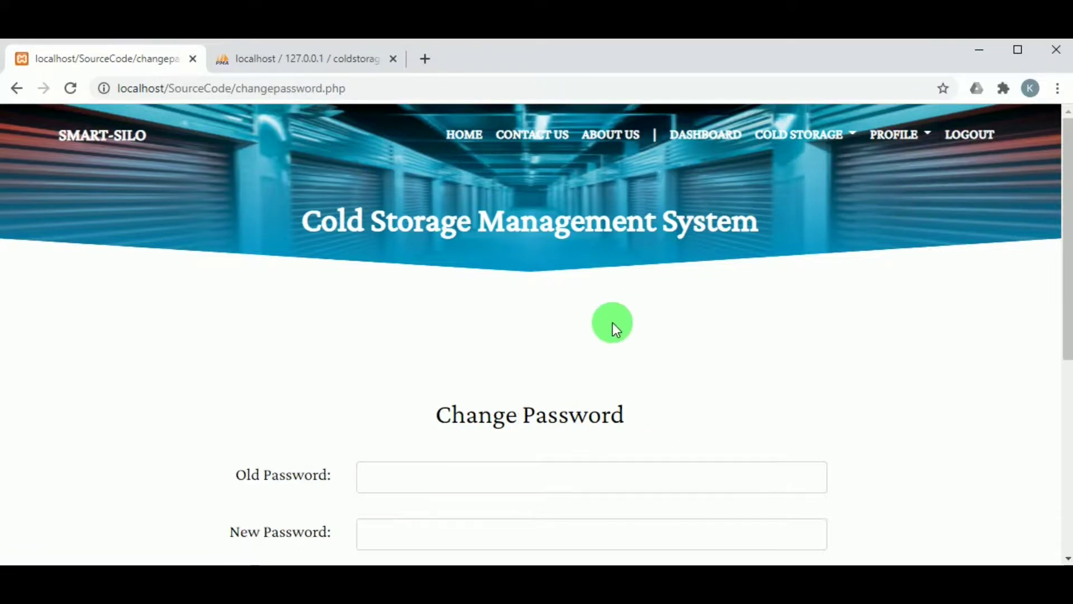
{"action": "scroll", "coordinate": [587, 336], "scroll_direction": "down", "scroll_amount": 2}
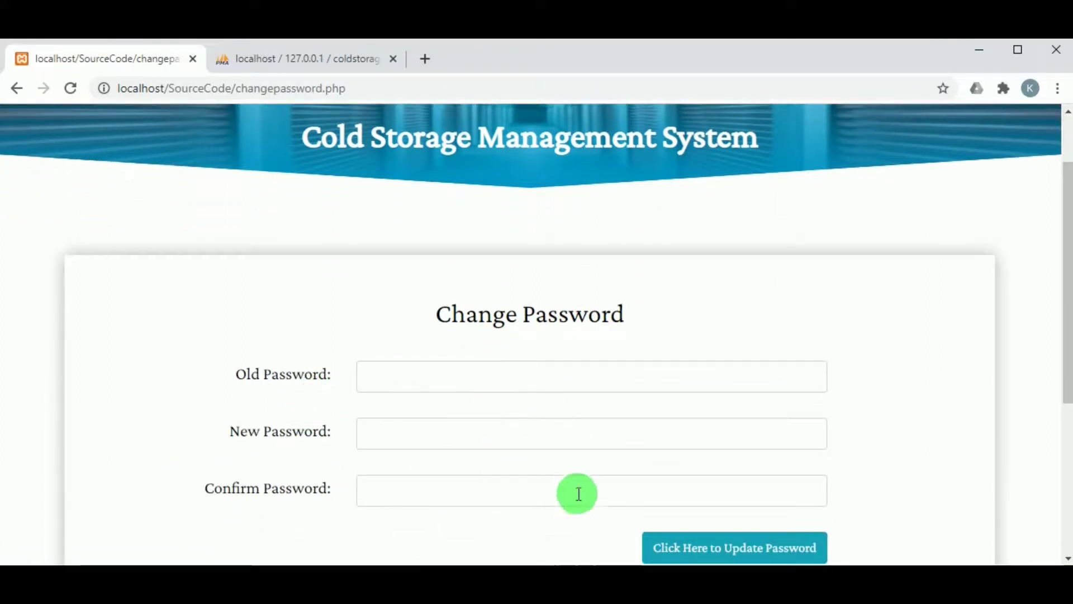
{"action": "scroll", "coordinate": [581, 475], "scroll_direction": "up", "scroll_amount": 1}
{"action": "scroll", "coordinate": [585, 465], "scroll_direction": "down", "scroll_amount": 1}
{"action": "scroll", "coordinate": [811, 232], "scroll_direction": "up", "scroll_amount": 2}
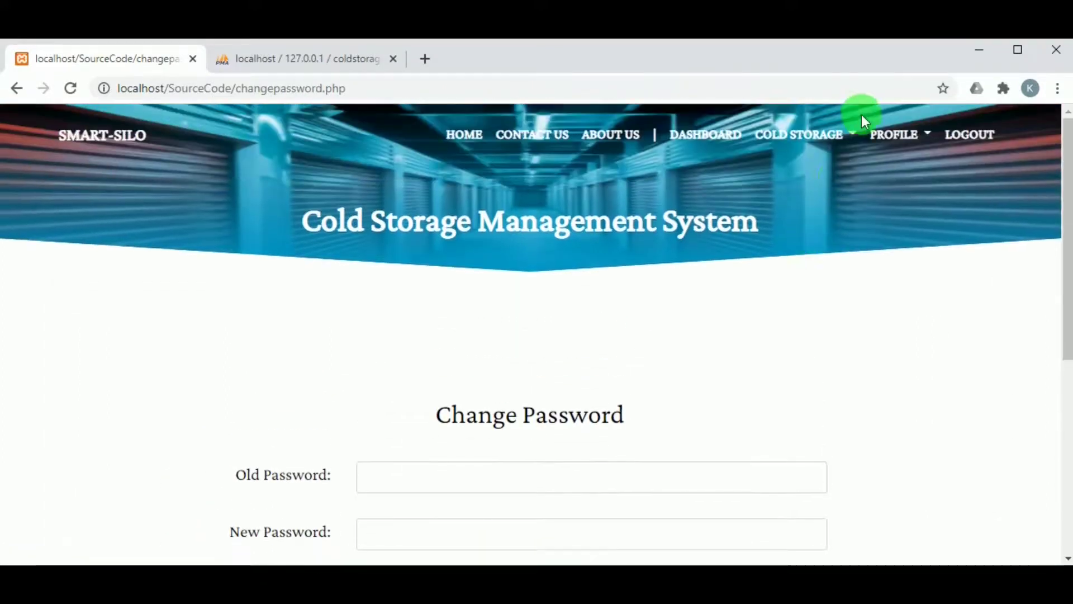
{"action": "left_click", "coordinate": [810, 136]}
Open the cold store list and start booking the Agra Vint store.
{"action": "left_click", "coordinate": [810, 178]}
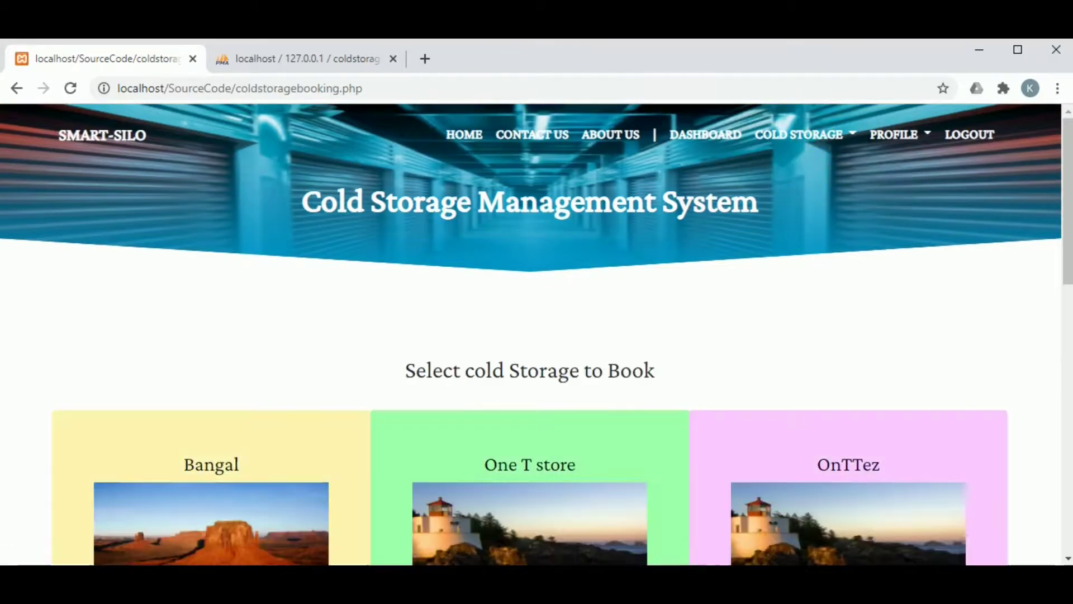
{"action": "scroll", "coordinate": [695, 271], "scroll_direction": "down", "scroll_amount": 5}
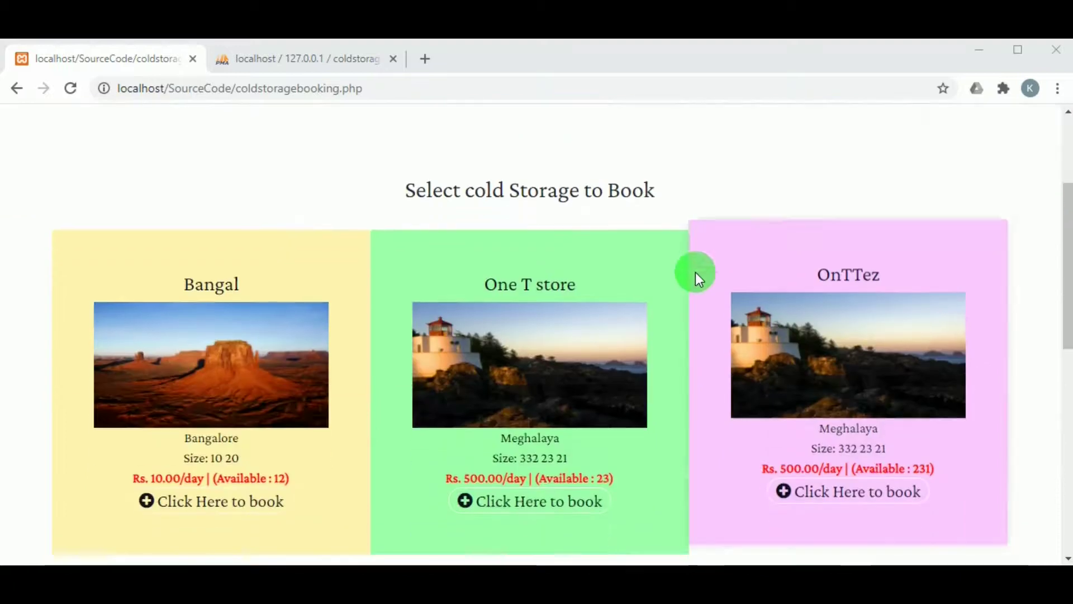
{"action": "scroll", "coordinate": [688, 313], "scroll_direction": "down", "scroll_amount": 4}
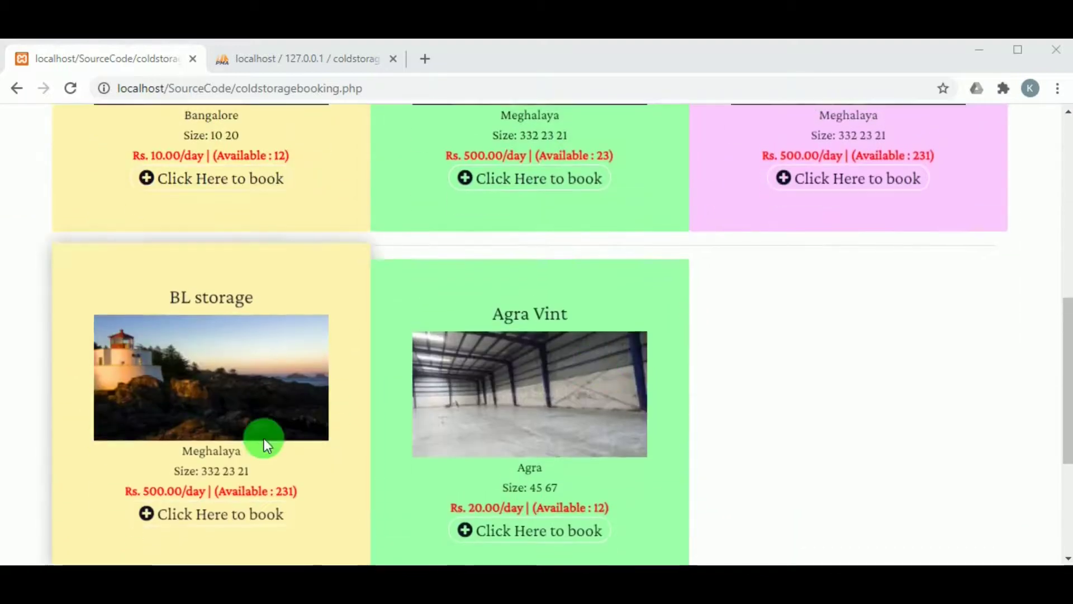
{"action": "scroll", "coordinate": [834, 253], "scroll_direction": "down", "scroll_amount": 5}
{"action": "left_click", "coordinate": [529, 280]}
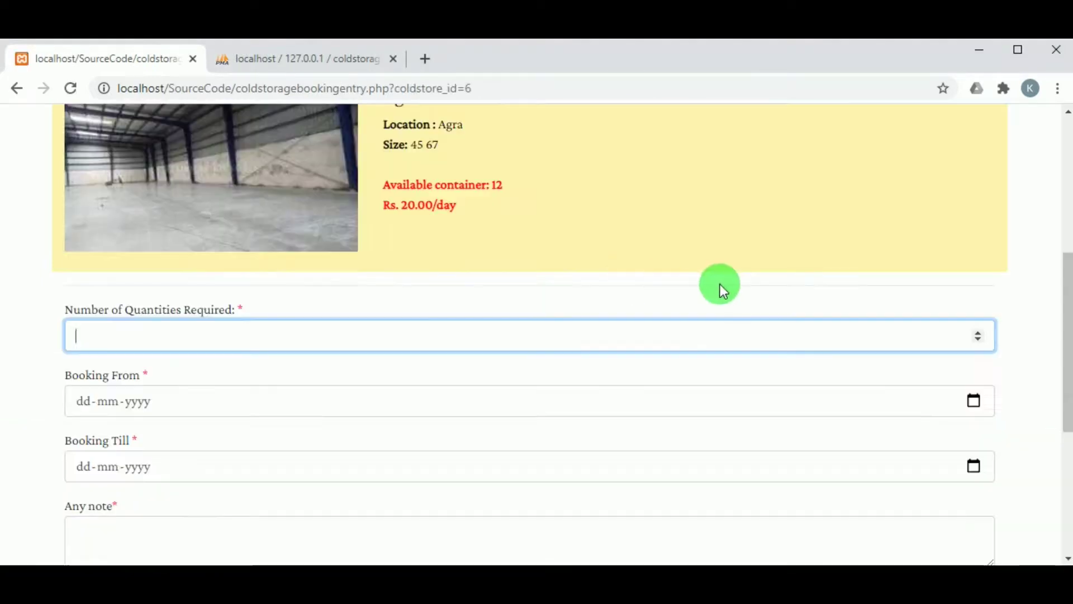
{"action": "scroll", "coordinate": [458, 348], "scroll_direction": "down", "scroll_amount": 3}
{"action": "scroll", "coordinate": [447, 363], "scroll_direction": "up", "scroll_amount": 5}
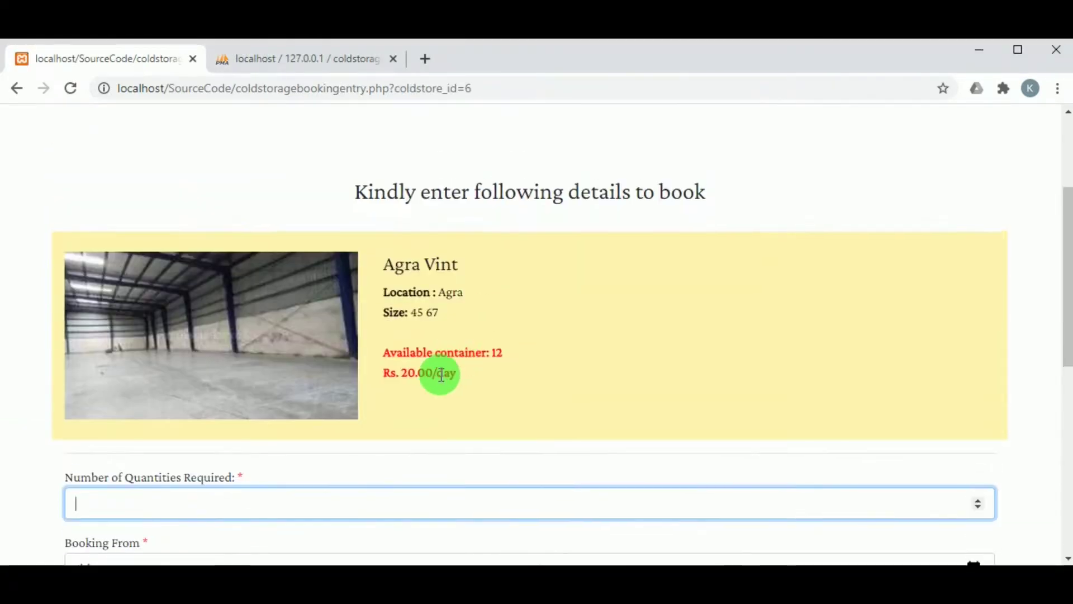
{"action": "scroll", "coordinate": [438, 376], "scroll_direction": "down", "scroll_amount": 3}
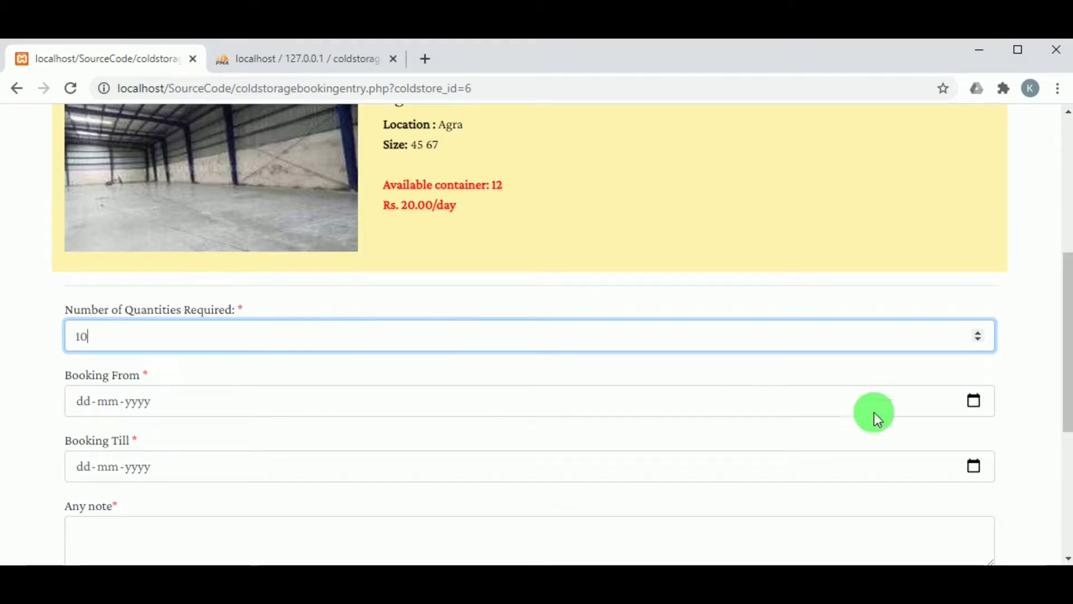
Book from 24-02-2021 to 24-03-2021, add a short note, and confirm the booking.
{"action": "left_click", "coordinate": [975, 407]}
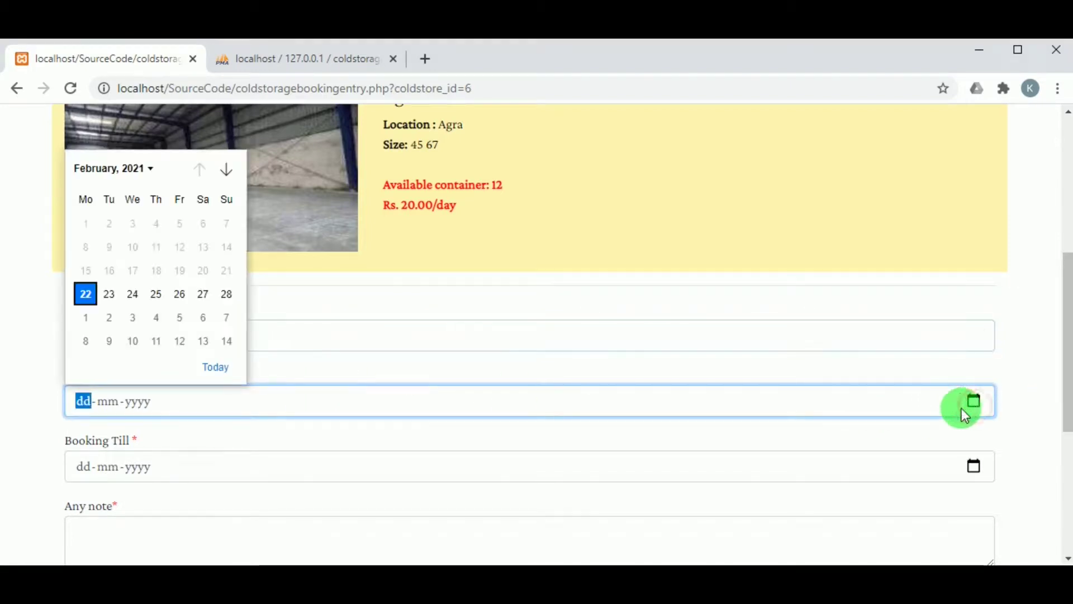
{"action": "left_click", "coordinate": [128, 297]}
{"action": "scroll", "coordinate": [168, 380], "scroll_direction": "down", "scroll_amount": 1}
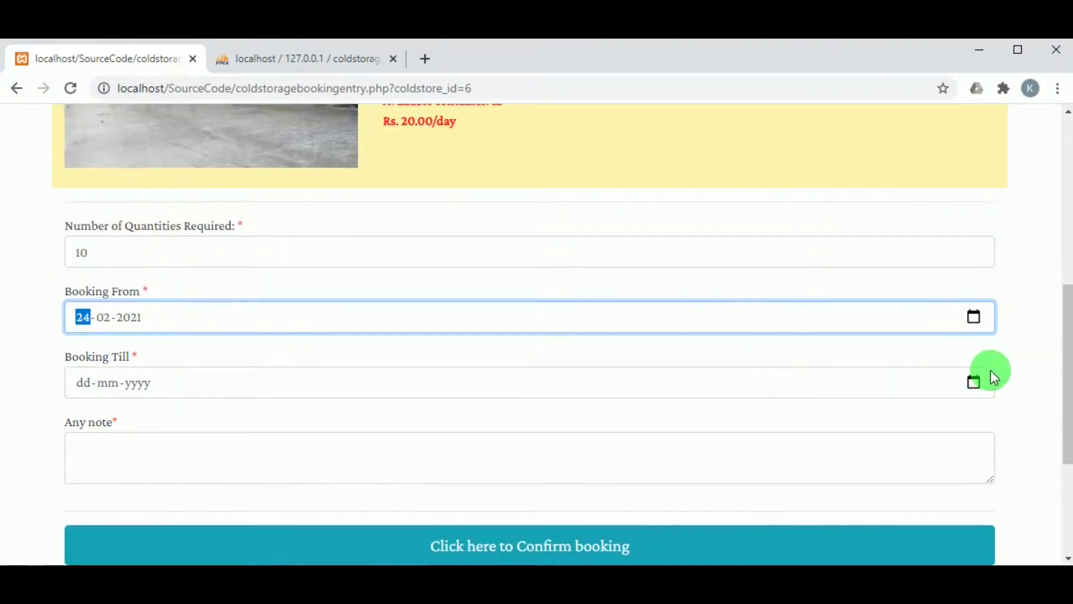
{"action": "left_click", "coordinate": [976, 380]}
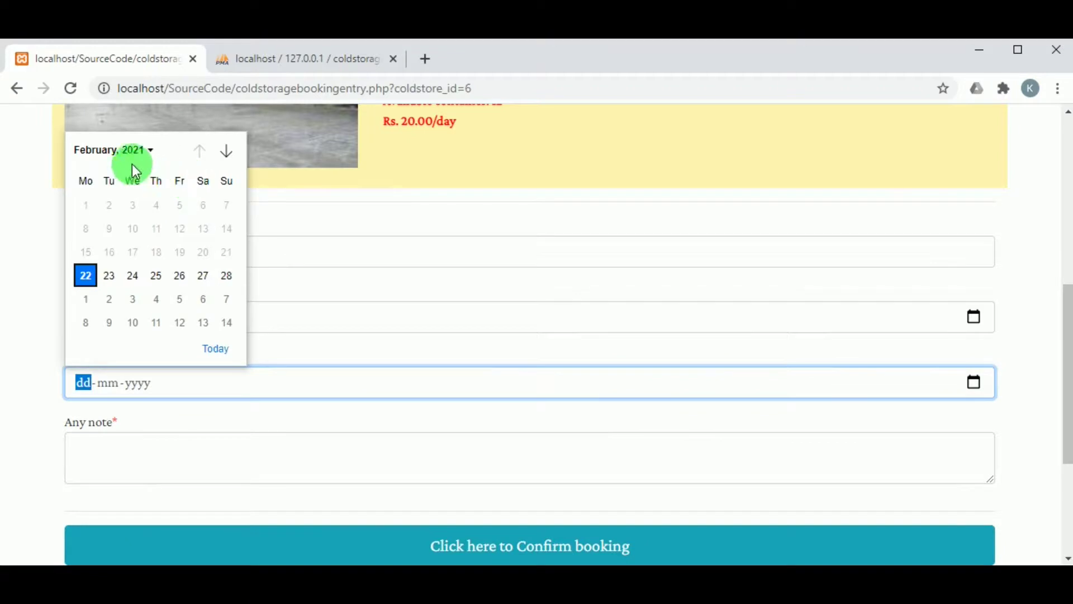
{"action": "left_click", "coordinate": [82, 149]}
{"action": "left_click", "coordinate": [157, 207]}
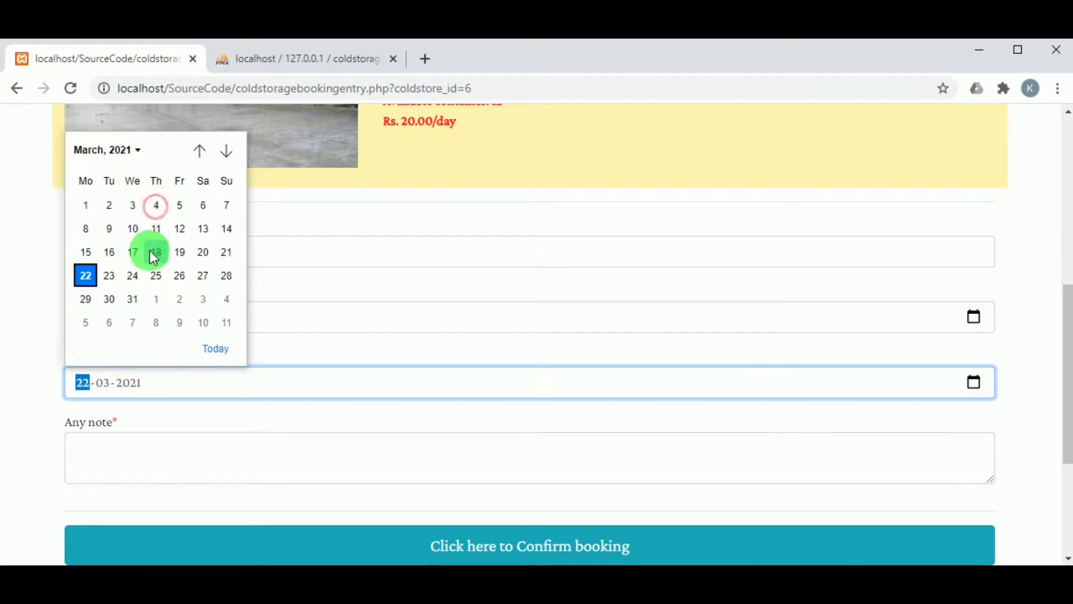
{"action": "left_click", "coordinate": [133, 275]}
{"action": "scroll", "coordinate": [136, 385], "scroll_direction": "down", "scroll_amount": 3}
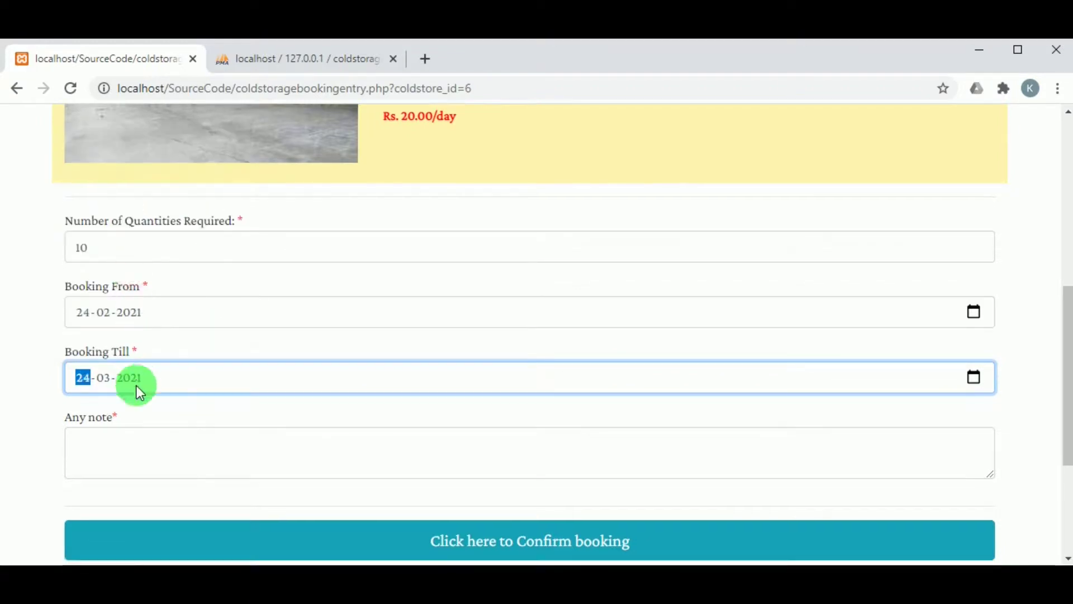
{"action": "left_click", "coordinate": [158, 290]}
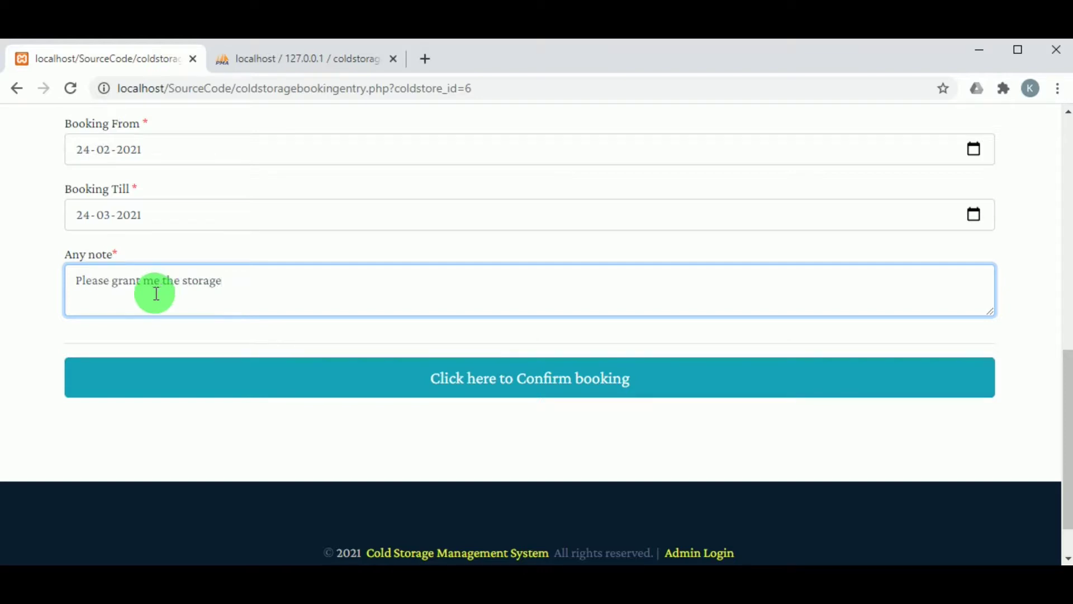
{"action": "left_click", "coordinate": [487, 377]}
Dismiss the booking alert, confirm the Agra Vint booking shows Pending, and log the farmer out.
{"action": "left_click", "coordinate": [689, 200]}
{"action": "scroll", "coordinate": [531, 251], "scroll_direction": "down", "scroll_amount": 2}
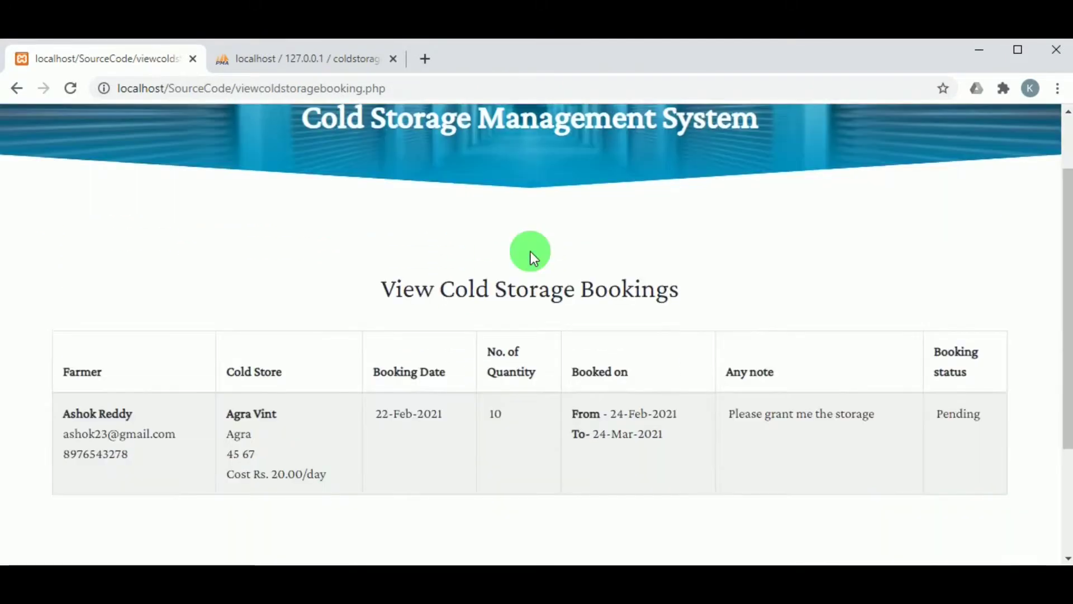
{"action": "scroll", "coordinate": [531, 250], "scroll_direction": "down", "scroll_amount": 1}
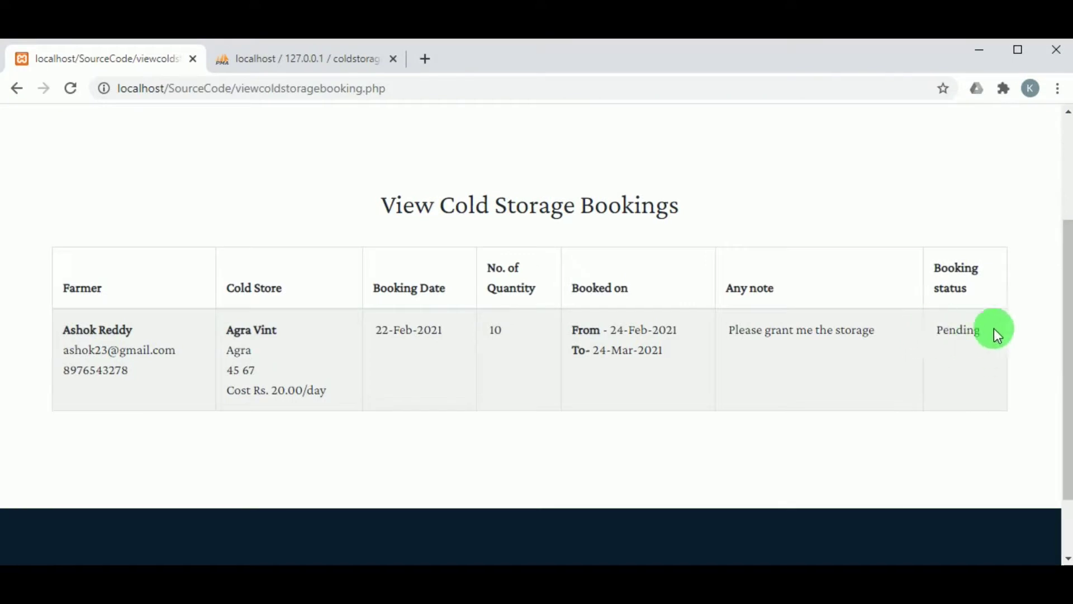
{"action": "scroll", "coordinate": [845, 324], "scroll_direction": "up", "scroll_amount": 2}
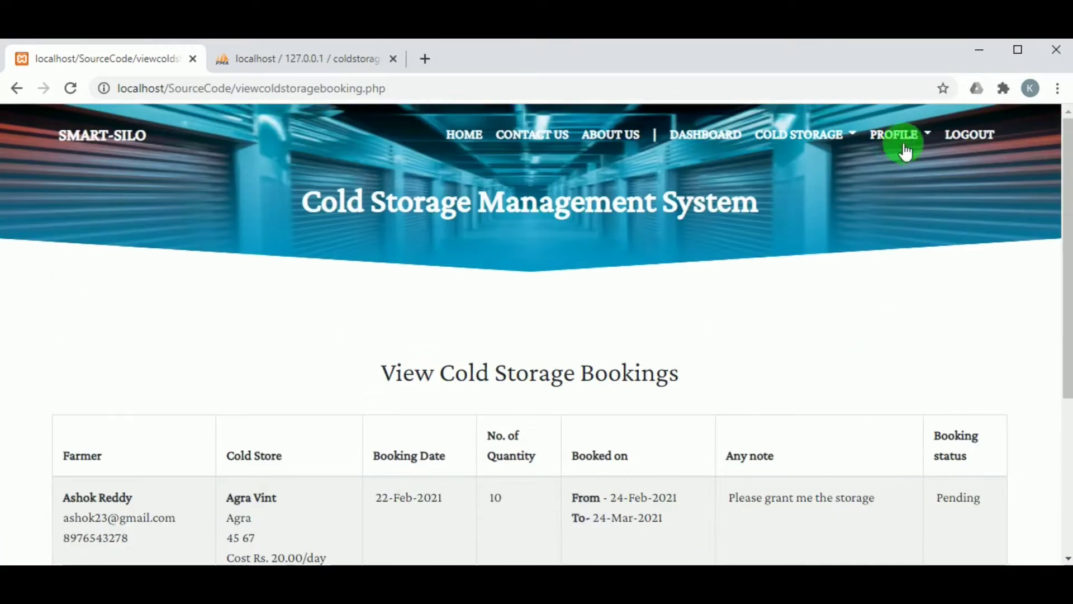
{"action": "left_click", "coordinate": [953, 140]}
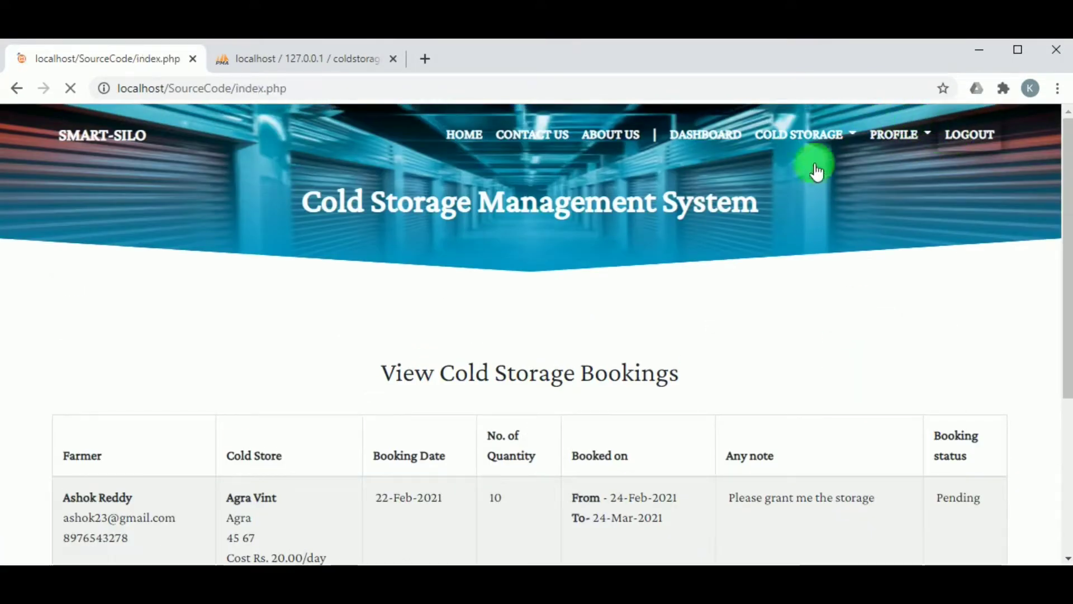
{"action": "scroll", "coordinate": [586, 218], "scroll_direction": "down", "scroll_amount": 10}
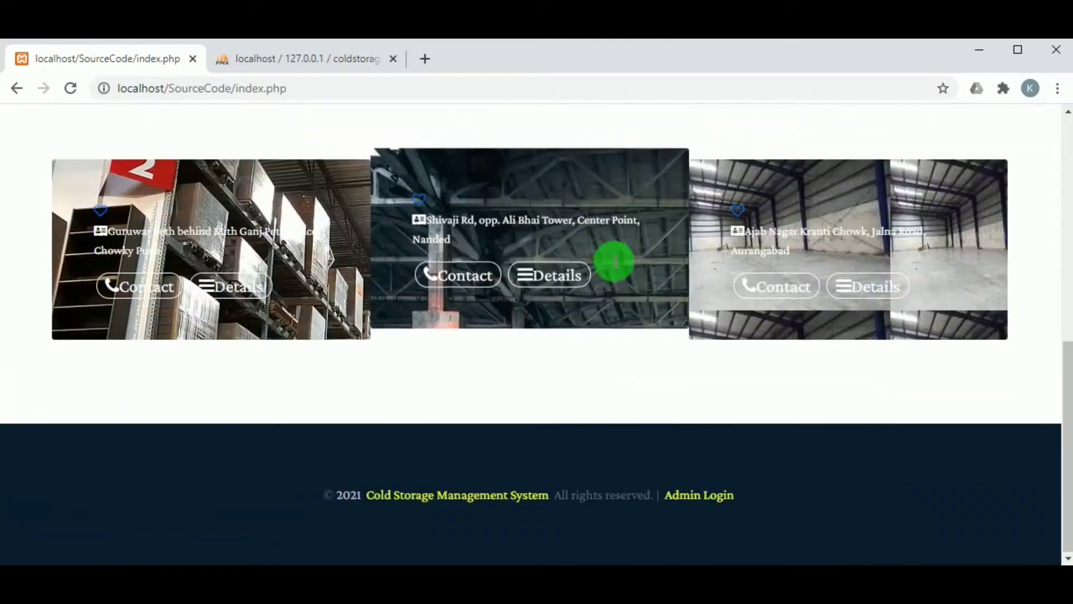
Log in via Admin Login with the saved Login ID and password to see 5 cold storages, 2 pending bookings.
{"action": "left_click", "coordinate": [705, 503]}
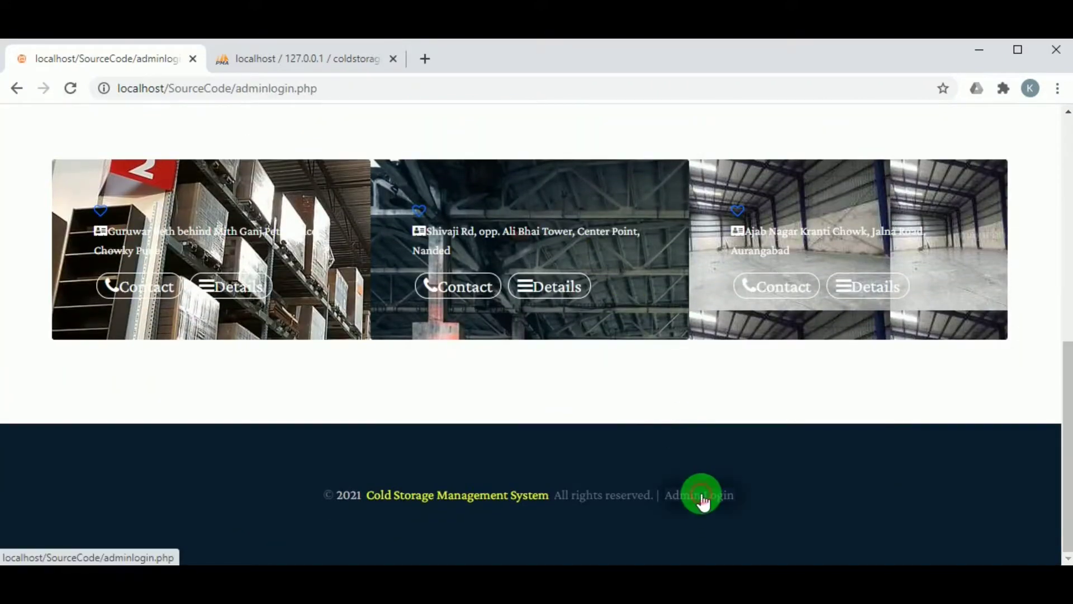
{"action": "scroll", "coordinate": [481, 414], "scroll_direction": "down", "scroll_amount": 3}
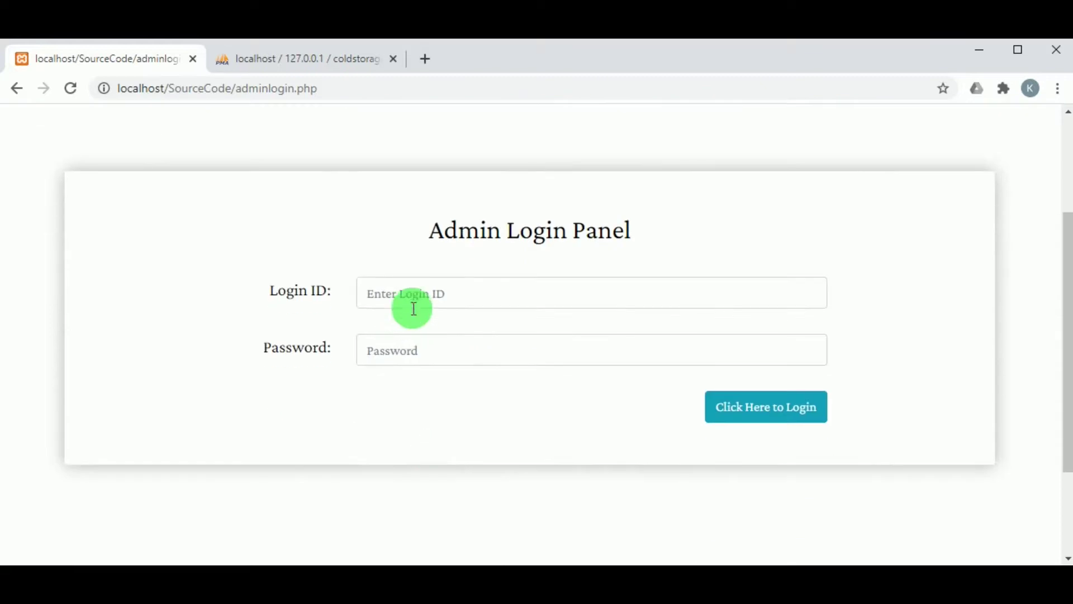
{"action": "left_click", "coordinate": [412, 306]}
{"action": "left_click", "coordinate": [402, 355]}
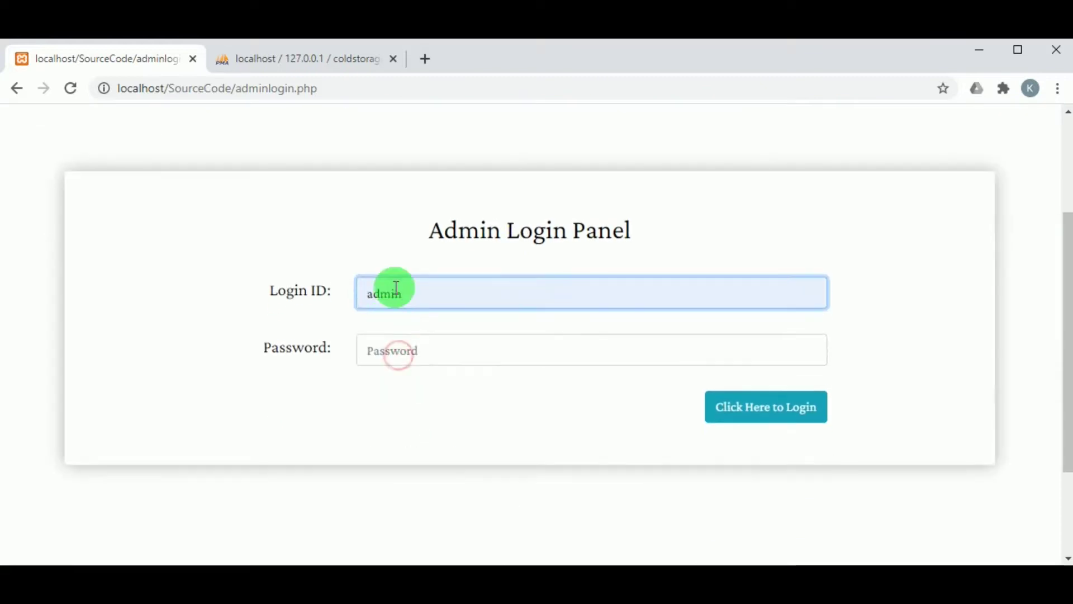
{"action": "left_click", "coordinate": [403, 350]}
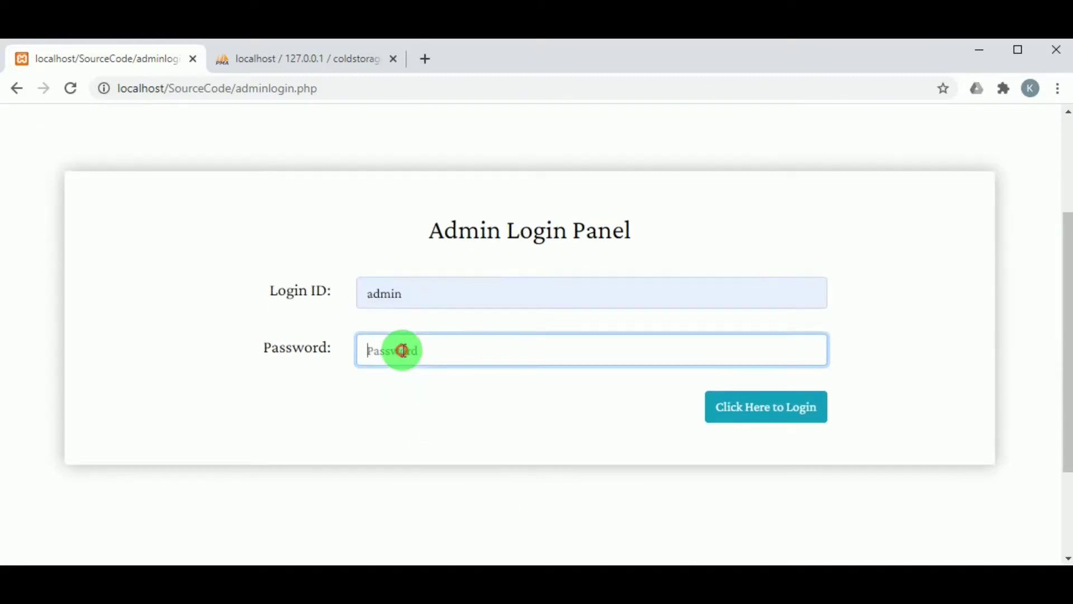
{"action": "left_click", "coordinate": [762, 407]}
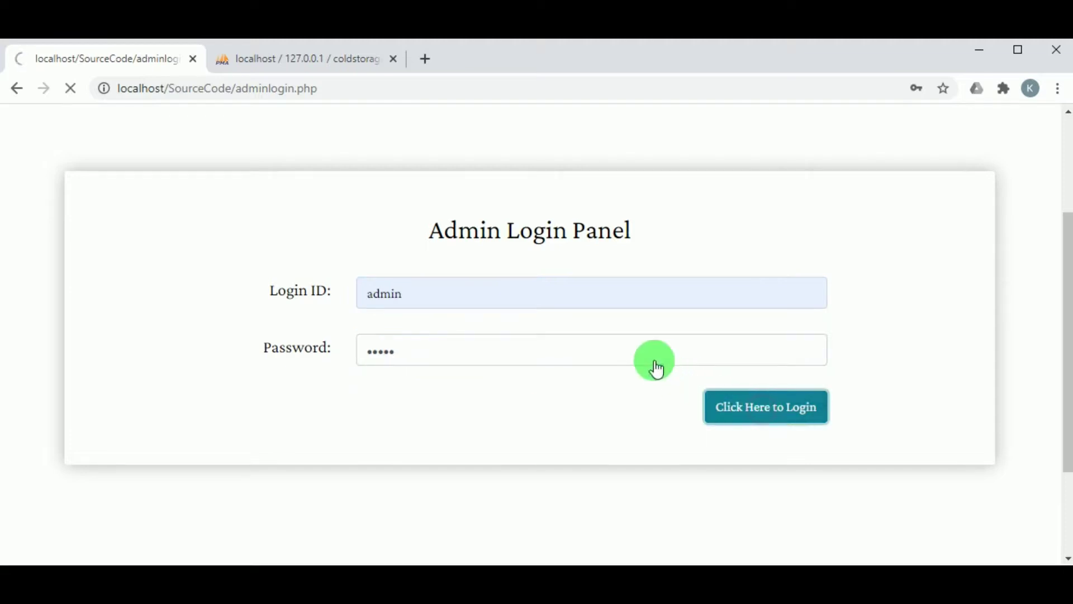
{"action": "scroll", "coordinate": [486, 311], "scroll_direction": "down", "scroll_amount": 3}
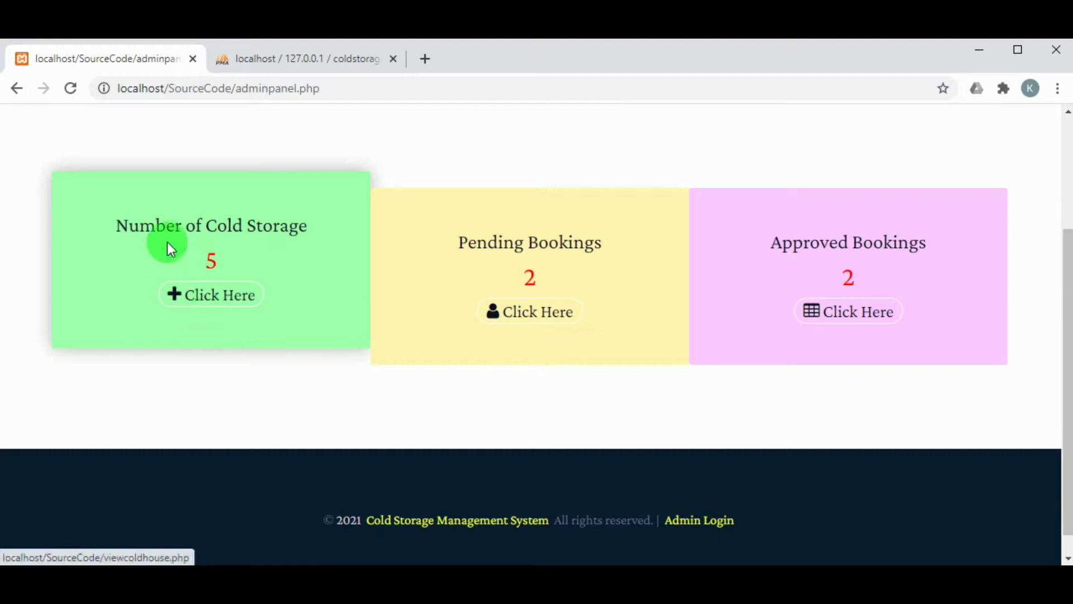
Approve the pending Agra Vint booking in the bookings list and acknowledge the success message.
{"action": "left_click", "coordinate": [538, 301]}
{"action": "scroll", "coordinate": [549, 364], "scroll_direction": "down", "scroll_amount": 6}
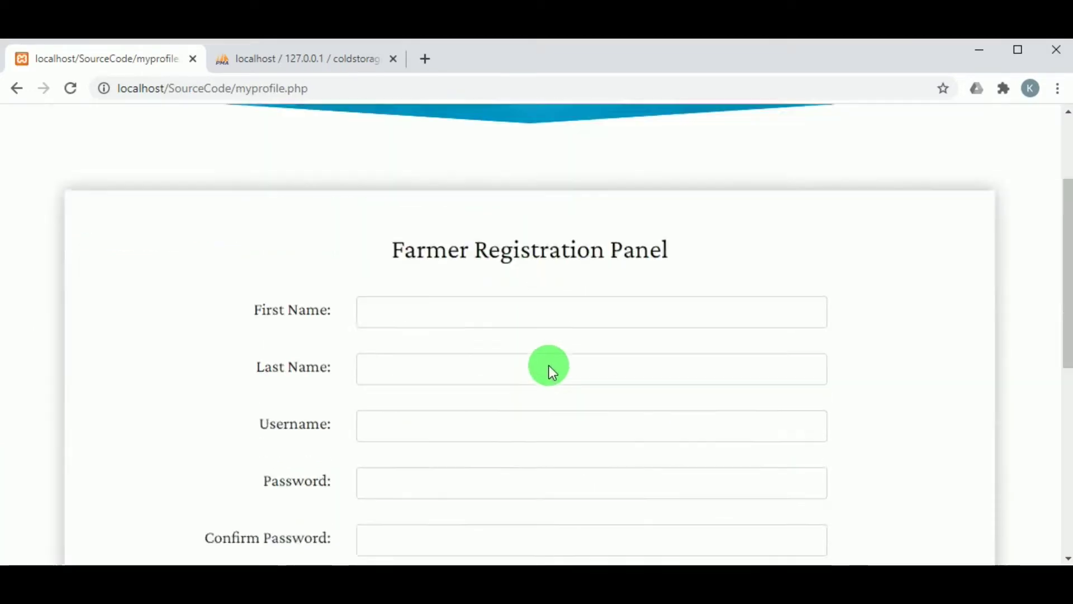
{"action": "scroll", "coordinate": [549, 367], "scroll_direction": "up", "scroll_amount": 6}
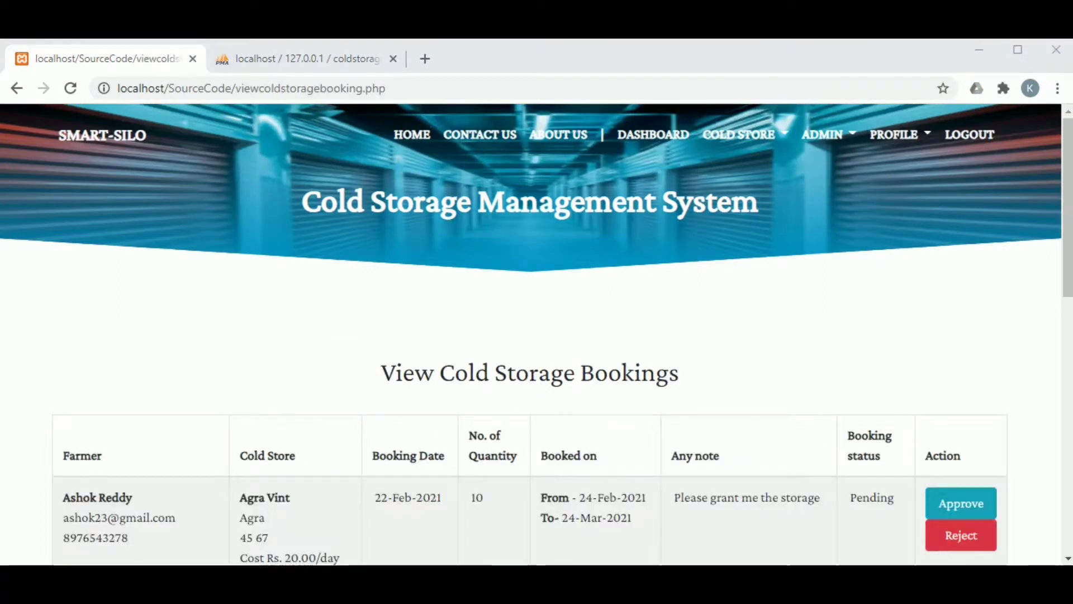
{"action": "scroll", "coordinate": [227, 407], "scroll_direction": "down", "scroll_amount": 3}
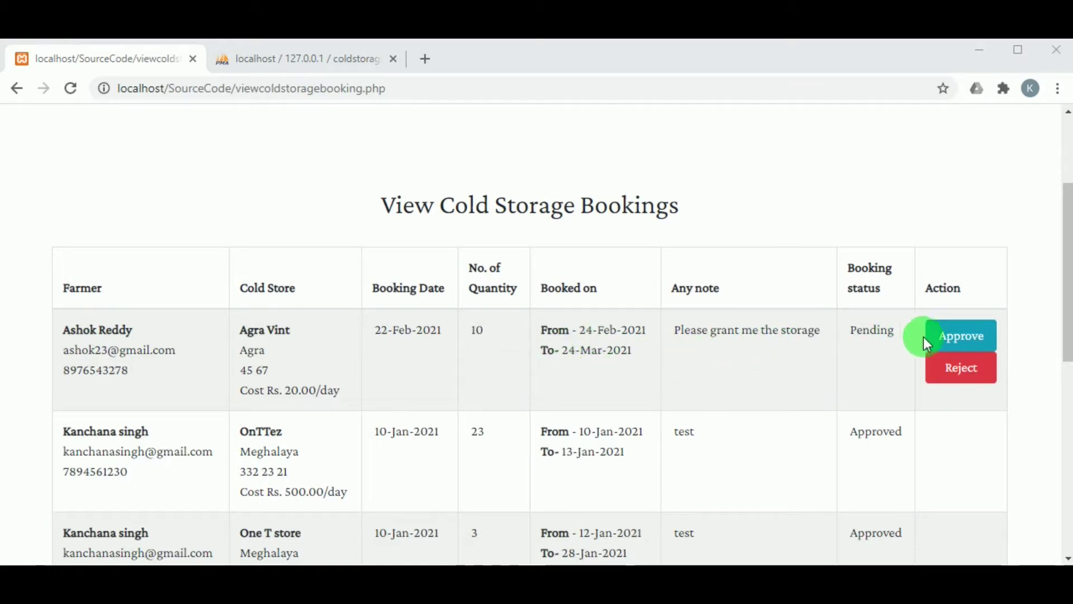
{"action": "left_click", "coordinate": [973, 347]}
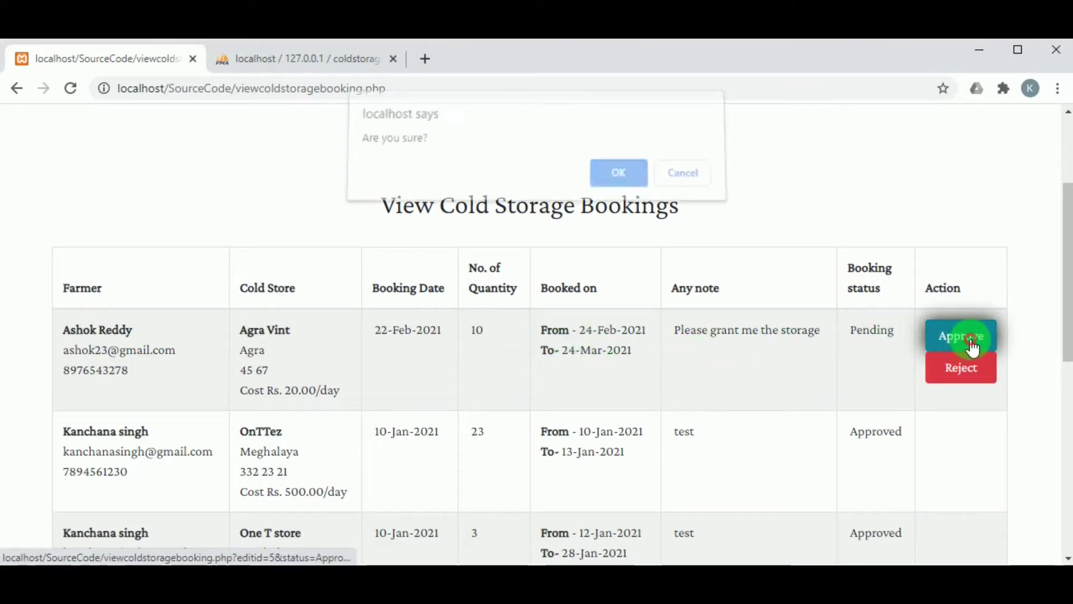
{"action": "left_click", "coordinate": [618, 181]}
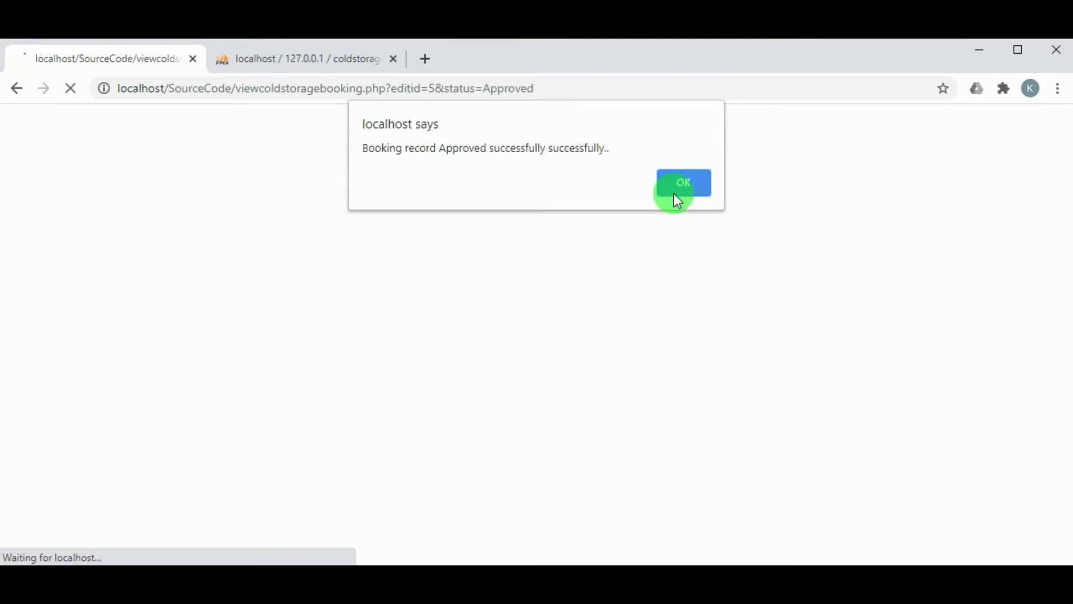
{"action": "left_click", "coordinate": [678, 191]}
{"action": "scroll", "coordinate": [878, 302], "scroll_direction": "down", "scroll_amount": 3}
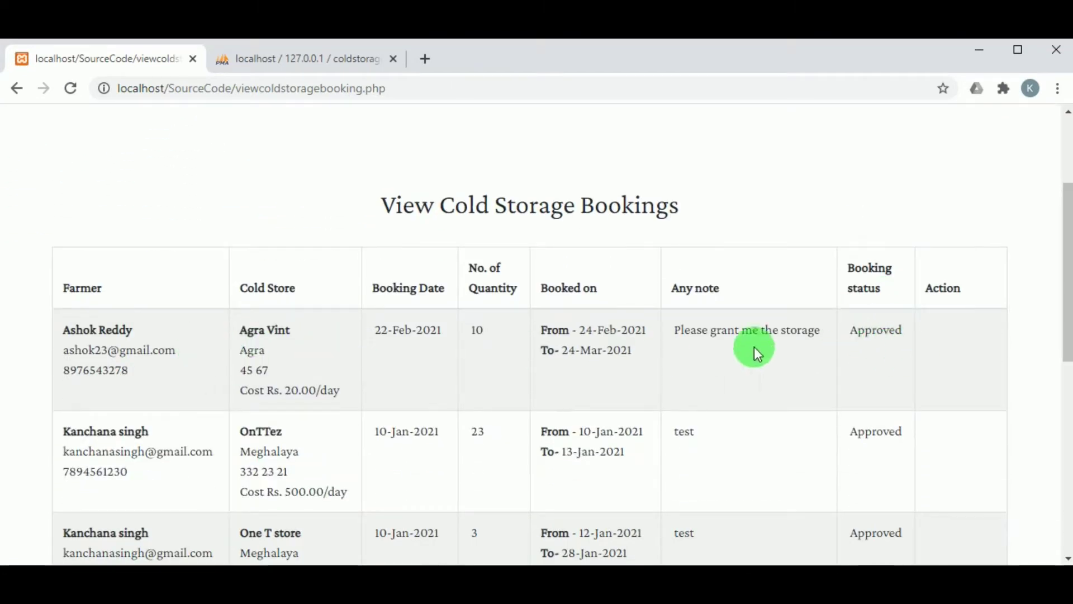
{"action": "scroll", "coordinate": [867, 342], "scroll_direction": "up", "scroll_amount": 3}
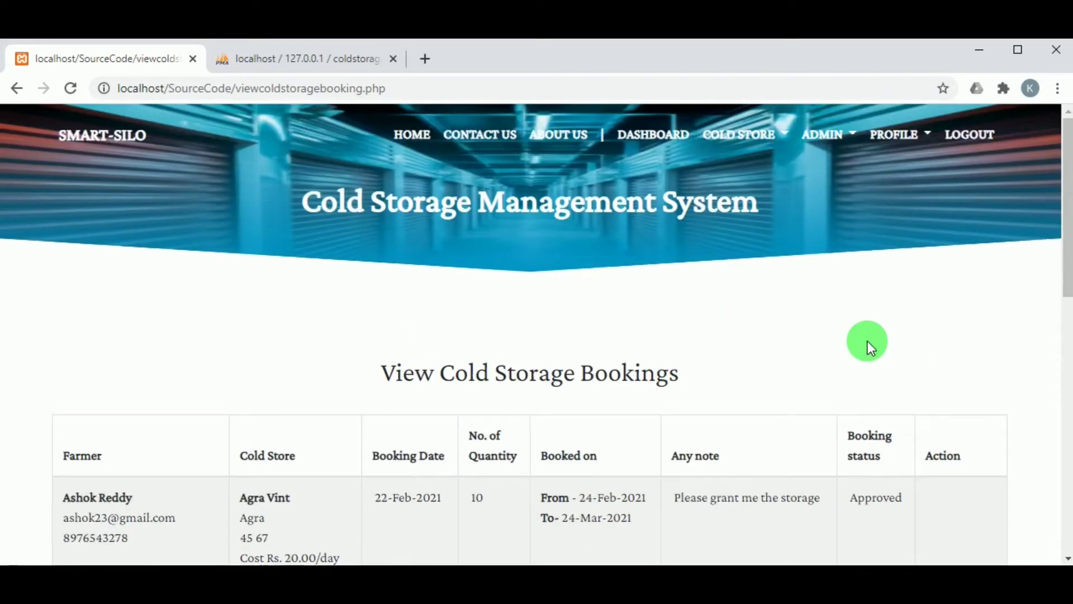
Log the administrator out and sign in on the Farmer Login Panel with the saved e-mail and password.
{"action": "left_click", "coordinate": [956, 150]}
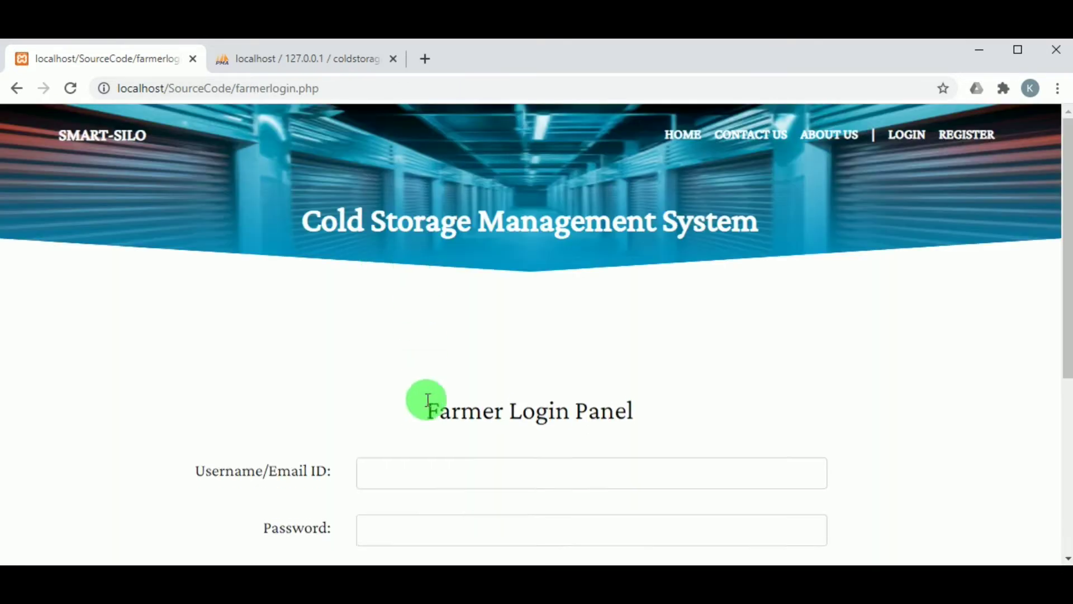
{"action": "scroll", "coordinate": [428, 400], "scroll_direction": "down", "scroll_amount": 3}
{"action": "left_click", "coordinate": [408, 288]}
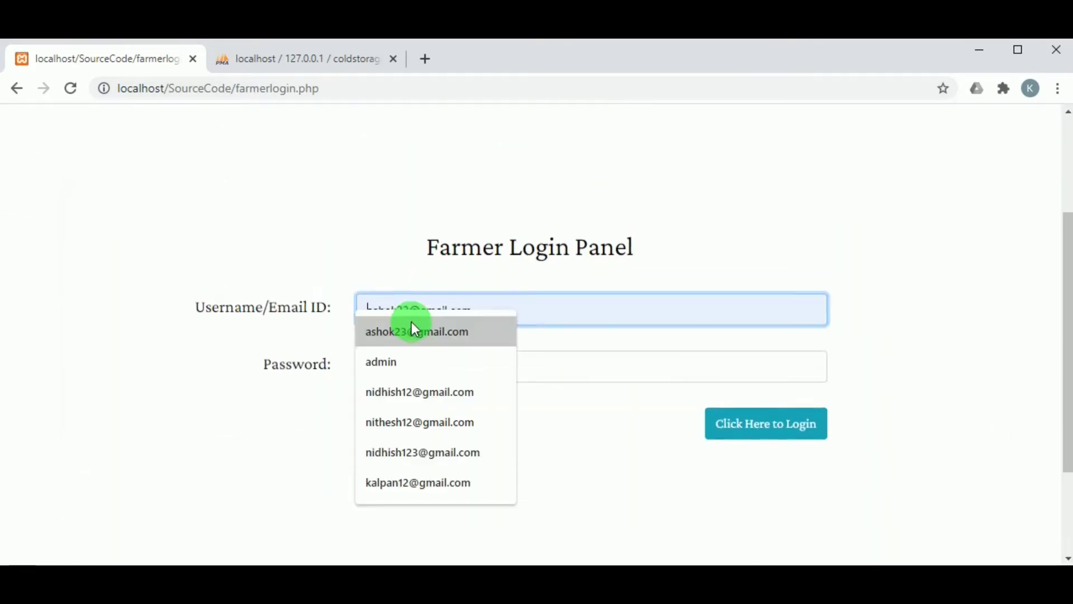
{"action": "left_click", "coordinate": [411, 323]}
{"action": "double_click", "coordinate": [395, 296]}
{"action": "left_click", "coordinate": [407, 342]}
{"action": "left_click", "coordinate": [422, 386]}
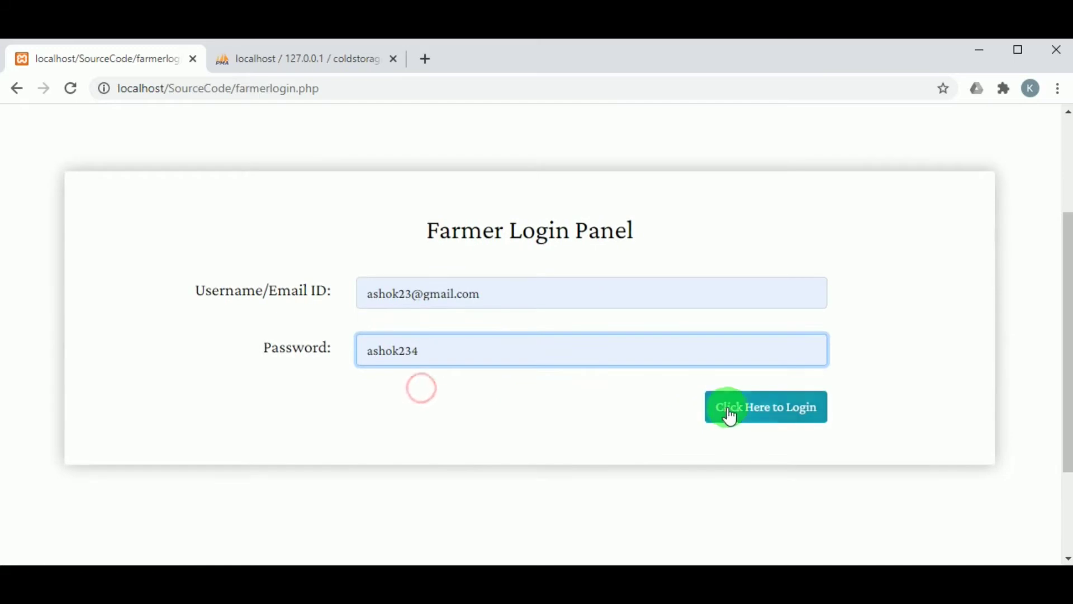
{"action": "left_click", "coordinate": [737, 410]}
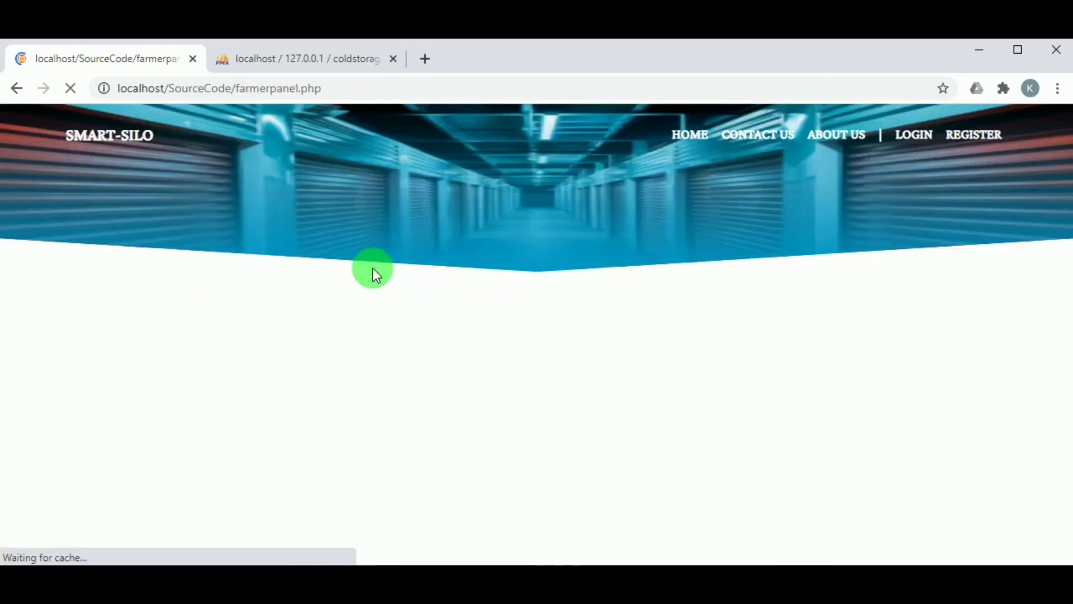
{"action": "scroll", "coordinate": [374, 276], "scroll_direction": "down", "scroll_amount": 2}
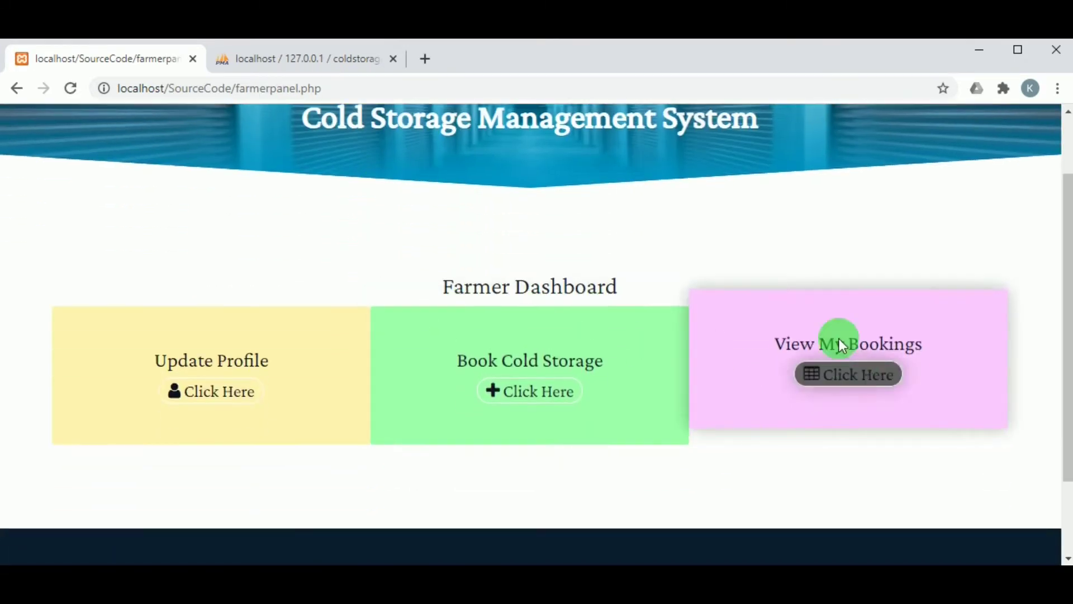
{"action": "scroll", "coordinate": [679, 199], "scroll_direction": "up", "scroll_amount": 2}
Open COLD STORAGE > VIEW MY BOOKINGS and check the Agra Vint booking reads Approved.
{"action": "left_click", "coordinate": [791, 133]}
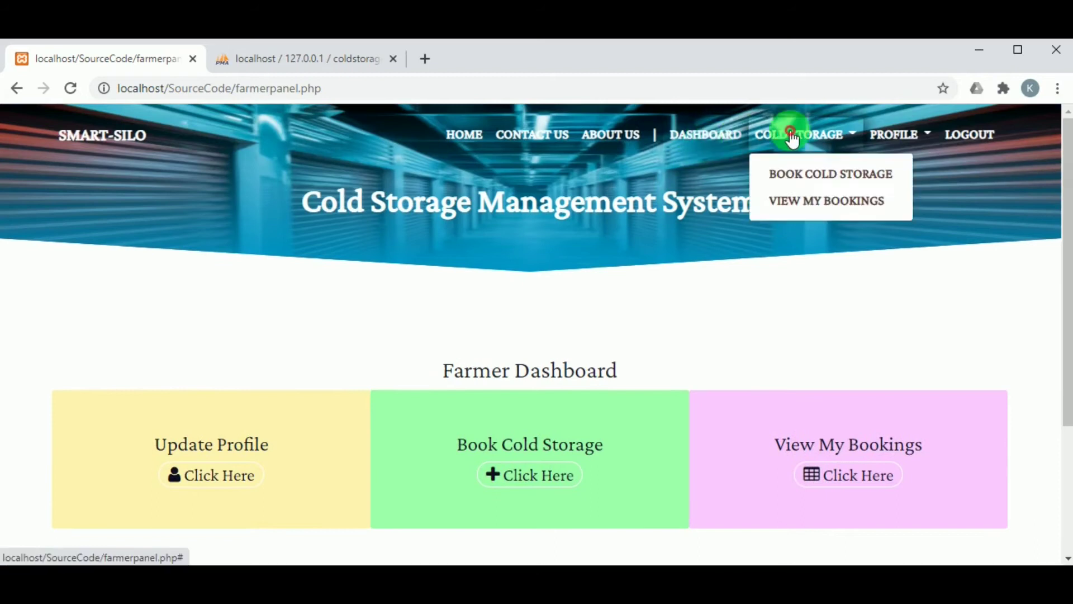
{"action": "left_click", "coordinate": [803, 199]}
{"action": "scroll", "coordinate": [206, 439], "scroll_direction": "down", "scroll_amount": 3}
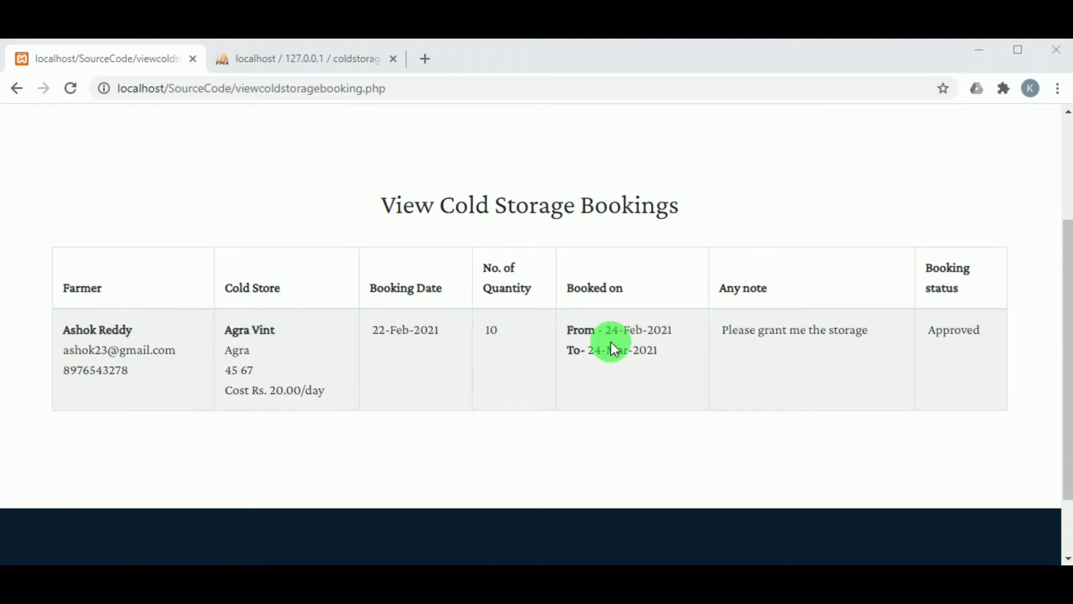
{"action": "scroll", "coordinate": [789, 350], "scroll_direction": "up", "scroll_amount": 3}
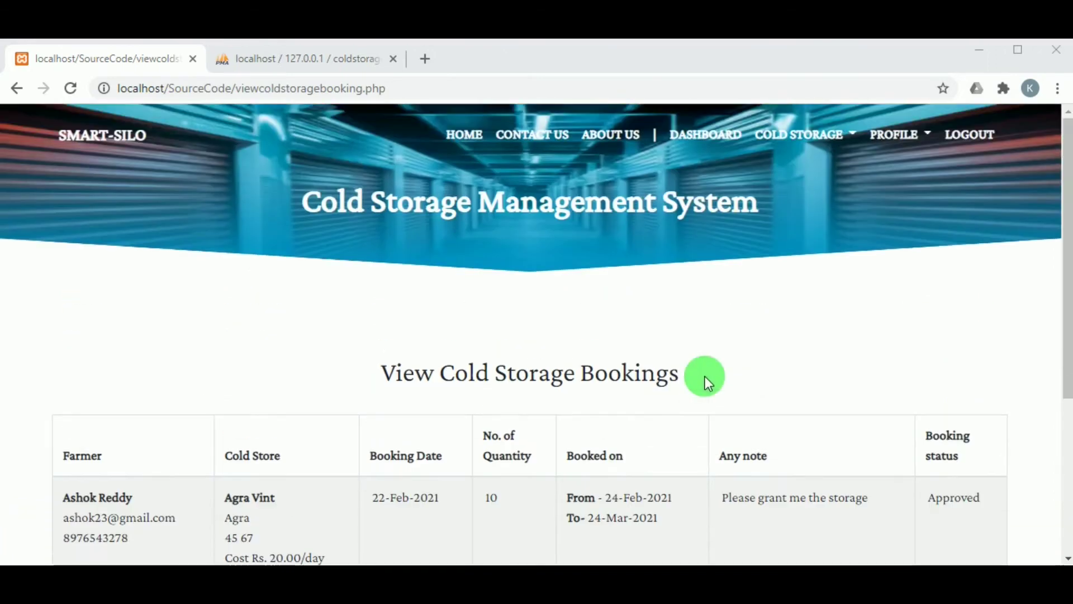
Log the farmer out and return to the public index.php page's Login/SignUp banner.
{"action": "left_click", "coordinate": [971, 144]}
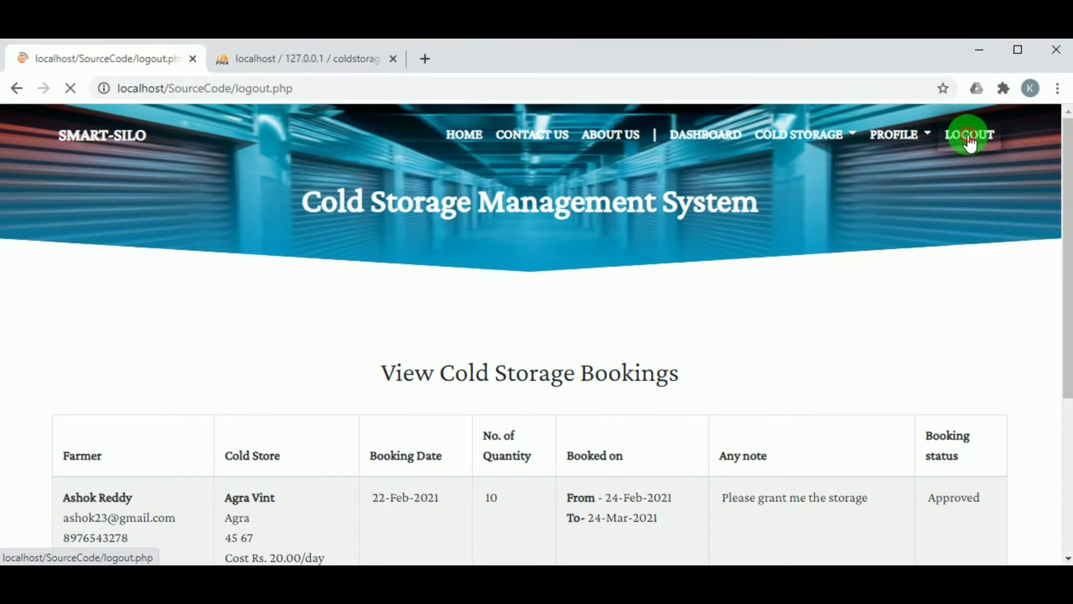
{"action": "scroll", "coordinate": [565, 307], "scroll_direction": "down", "scroll_amount": 3}
{"action": "scroll", "coordinate": [541, 320], "scroll_direction": "up", "scroll_amount": 3}
{"action": "scroll", "coordinate": [755, 272], "scroll_direction": "down", "scroll_amount": 10}
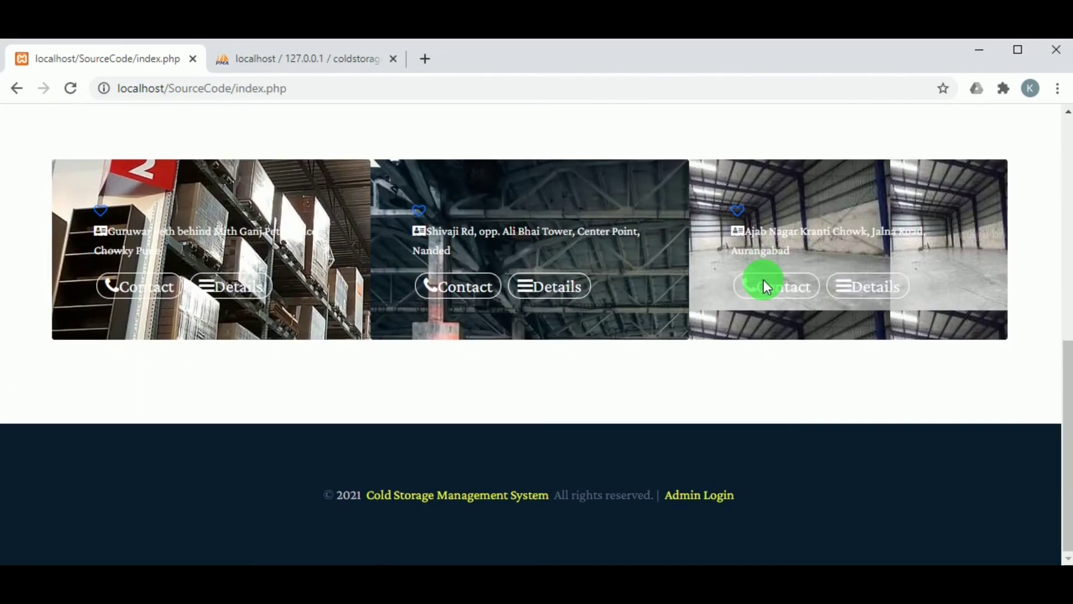
{"action": "scroll", "coordinate": [710, 360], "scroll_direction": "up", "scroll_amount": 10}
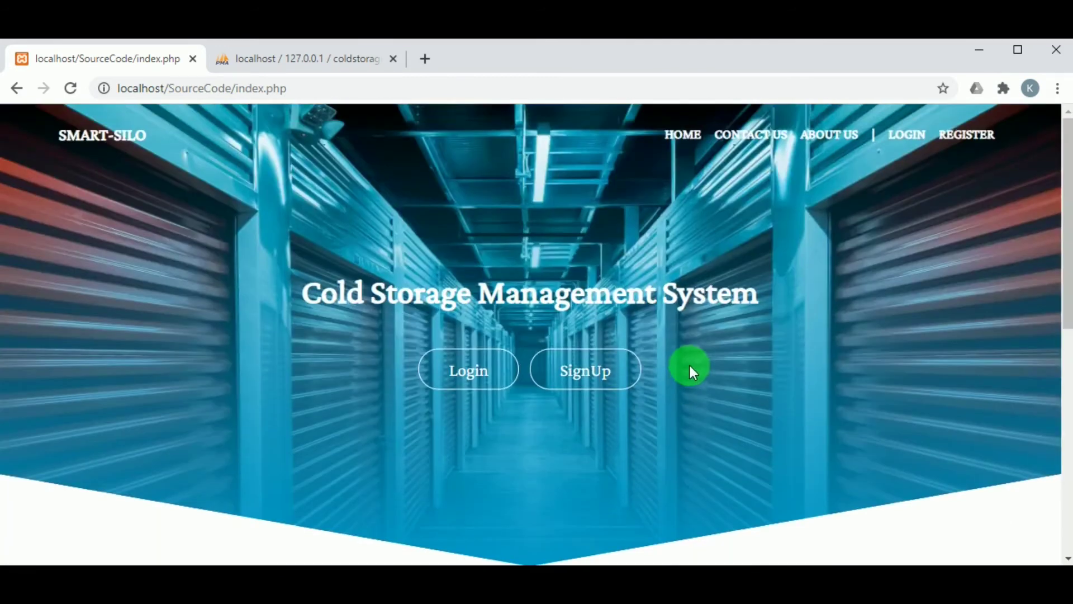